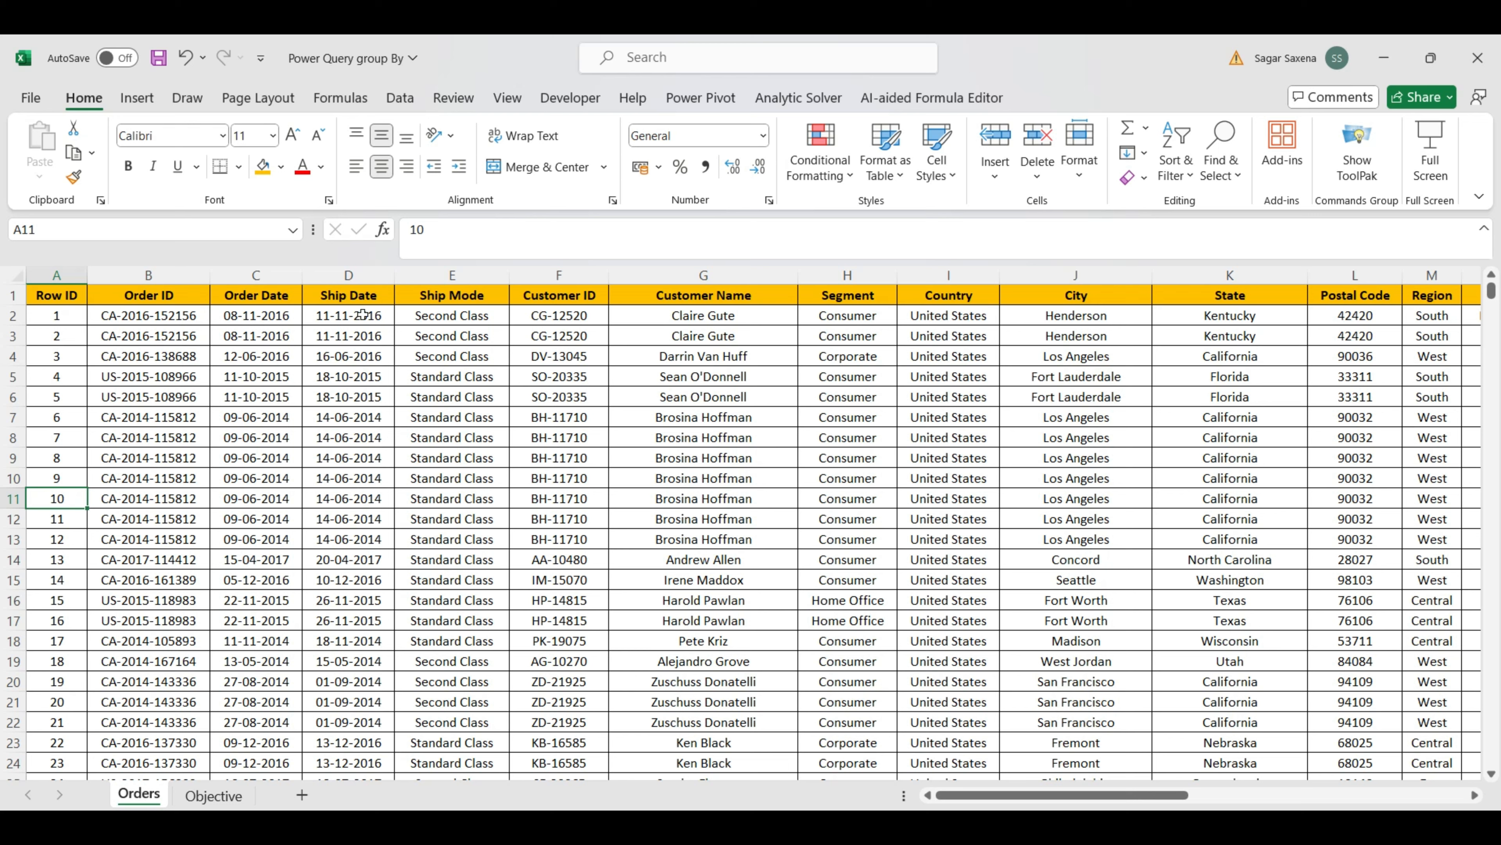
Review the column headers of the Orders sheet from Row ID through Profit, and return to the first header
{"action": "left_click", "coordinate": [56, 315]}
{"action": "key", "text": "Up"}
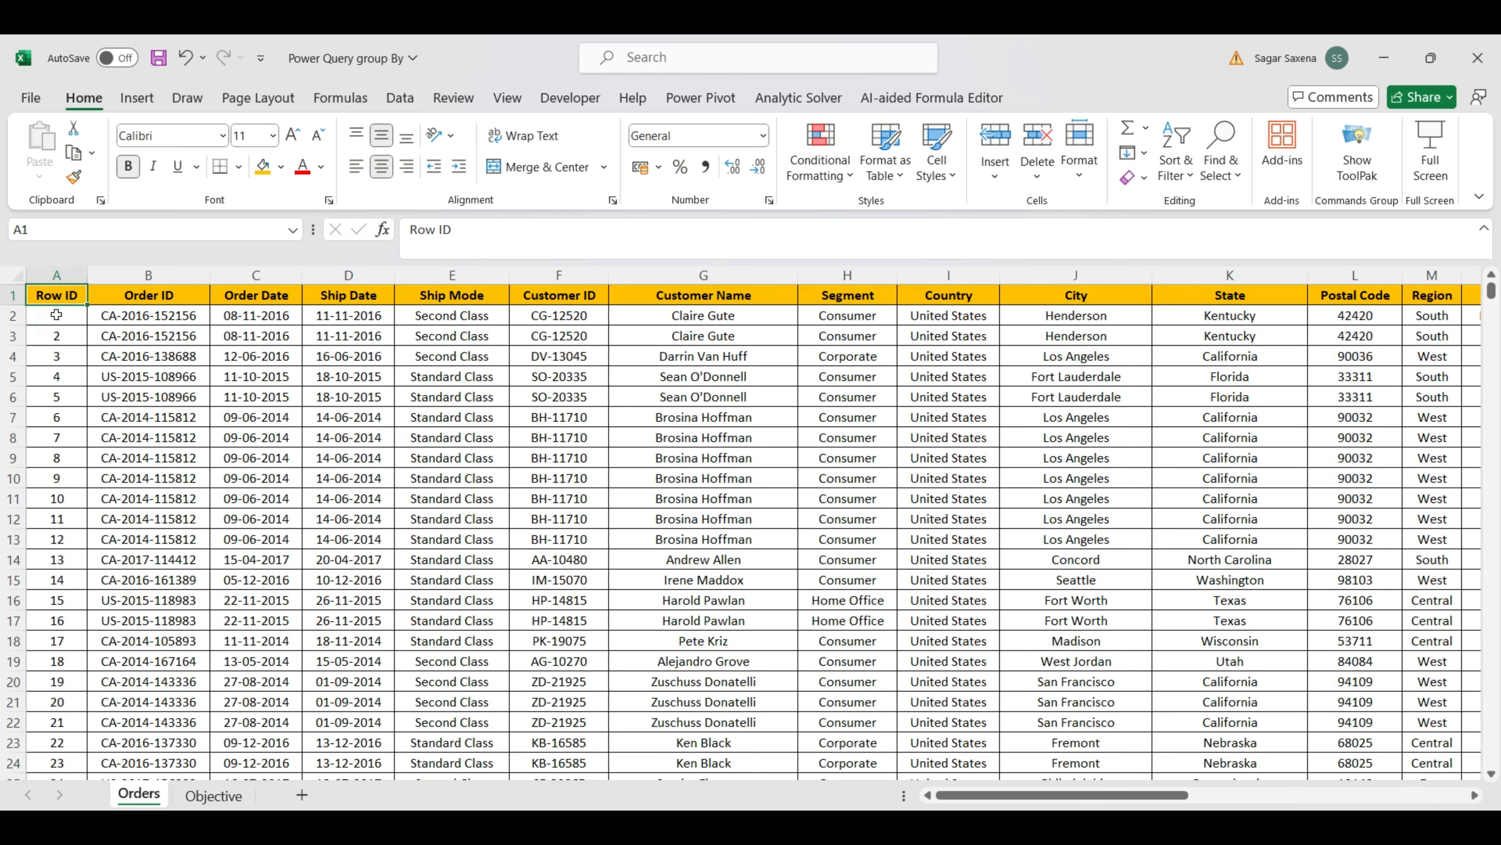
{"action": "key", "text": "Right"}
{"action": "key", "text": "Right"}
{"action": "key", "text": "Right"}
{"action": "key", "text": "Right"}
{"action": "key", "text": "Right"}
{"action": "key", "text": "Right"}
{"action": "key", "text": "Right"}
{"action": "key", "text": "Right"}
{"action": "key", "text": "Right"}
{"action": "key", "text": "Right"}
{"action": "key", "text": "Right"}
{"action": "key", "text": "Right"}
{"action": "key", "text": "Right"}
{"action": "key", "text": "Right"}
{"action": "key", "text": "Right"}
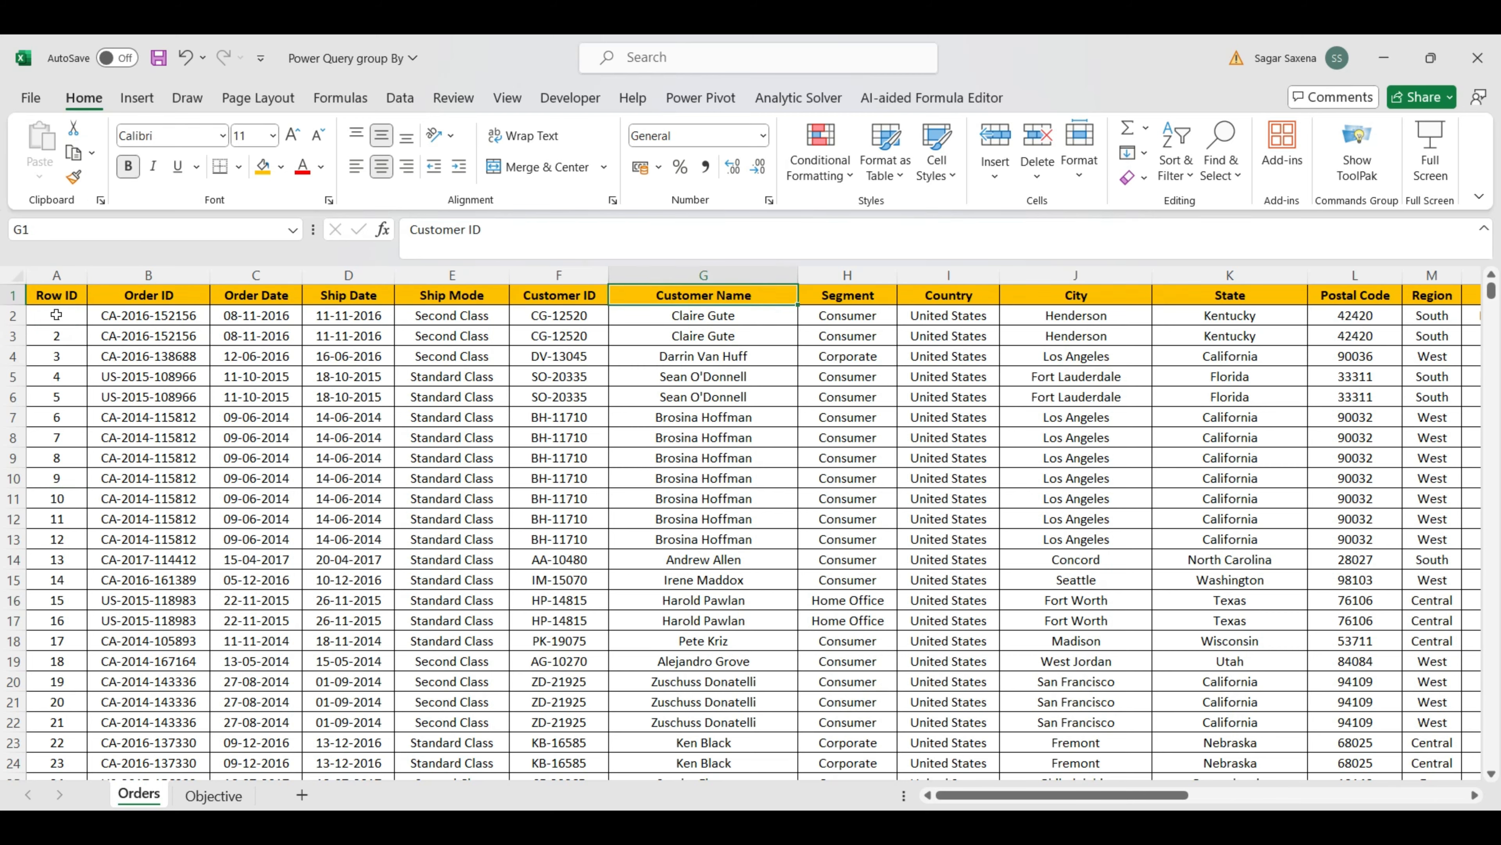
{"action": "key", "text": "Right"}
{"action": "key", "text": "Right"}
{"action": "key", "text": "Right"}
{"action": "key", "text": "Right"}
{"action": "key", "text": "Right"}
{"action": "key", "text": "Right"}
{"action": "key", "text": "Right"}
{"action": "key", "text": "Right"}
{"action": "key", "text": "Right"}
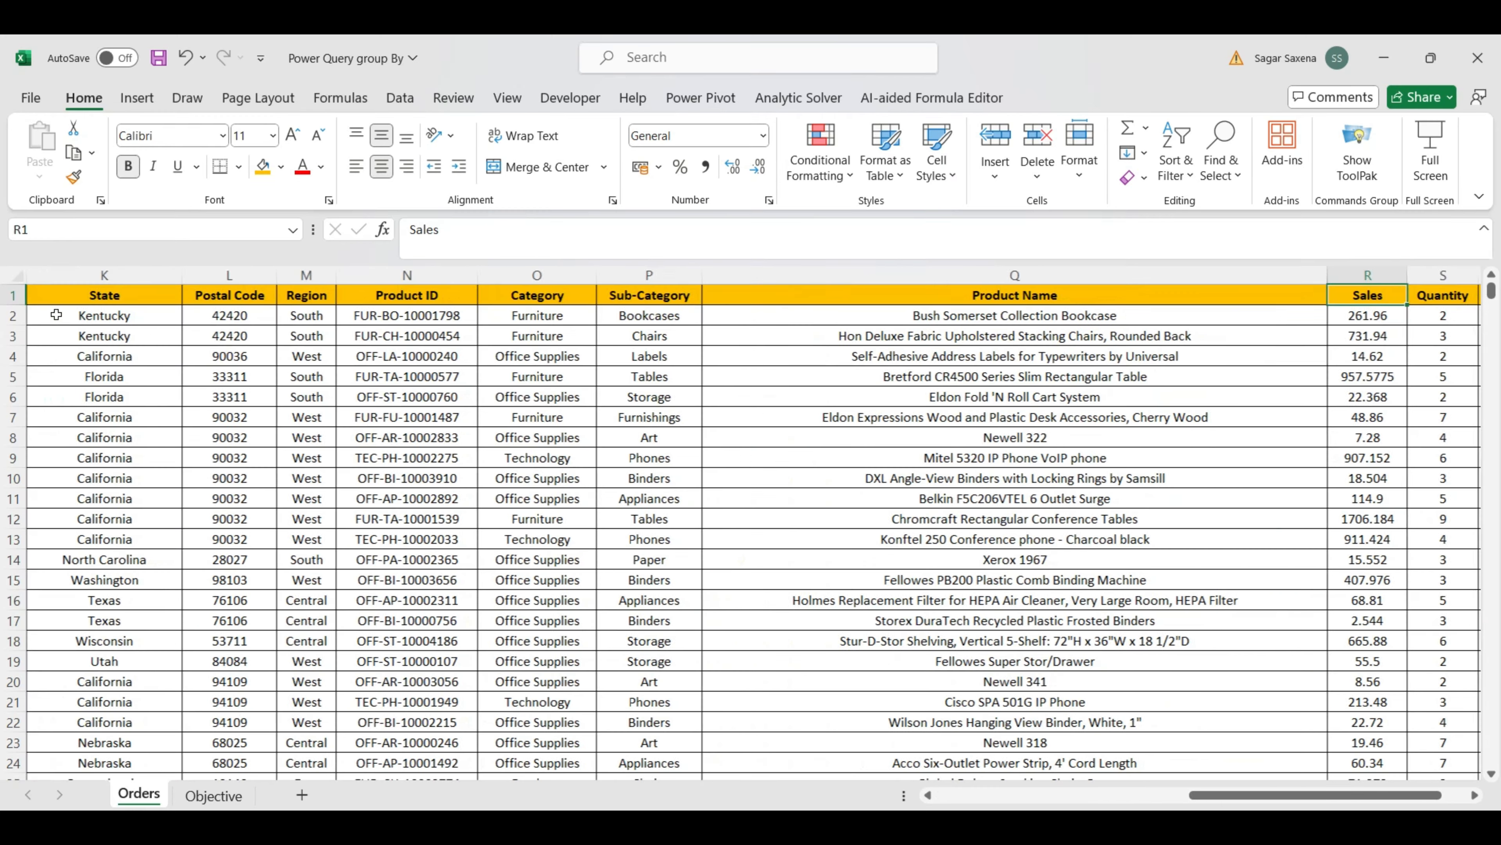
{"action": "key", "text": "Left"}
{"action": "key", "text": "Left"}
{"action": "key", "text": "Left"}
{"action": "key", "text": "Left"}
{"action": "key", "text": "Left"}
{"action": "key", "text": "Left"}
{"action": "key", "text": "Left"}
{"action": "key", "text": "Left"}
{"action": "key", "text": "Left"}
{"action": "key", "text": "Left"}
{"action": "key", "text": "Left"}
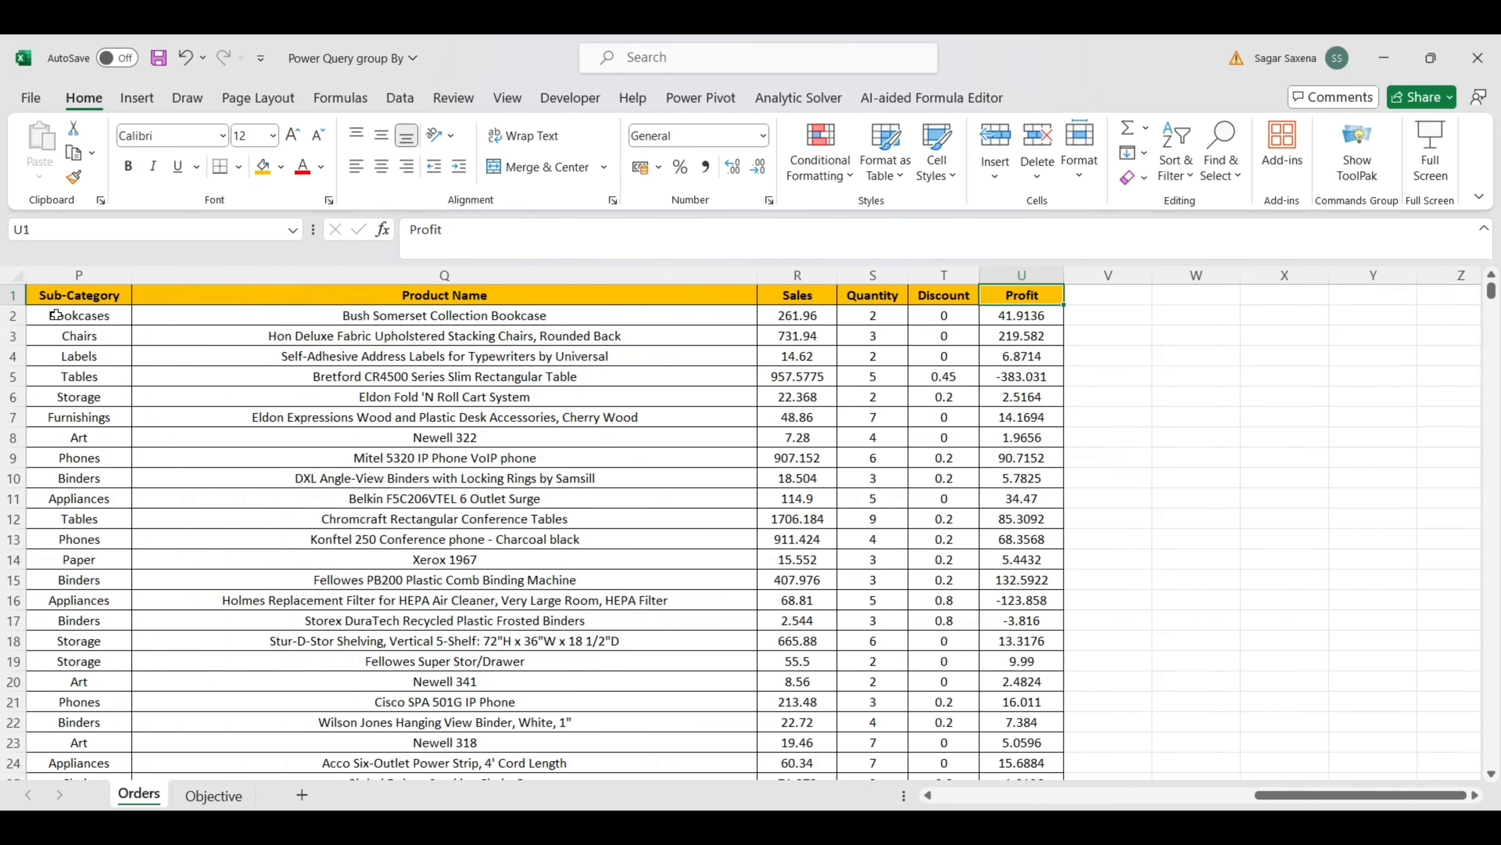
{"action": "key", "text": "ctrl+Left"}
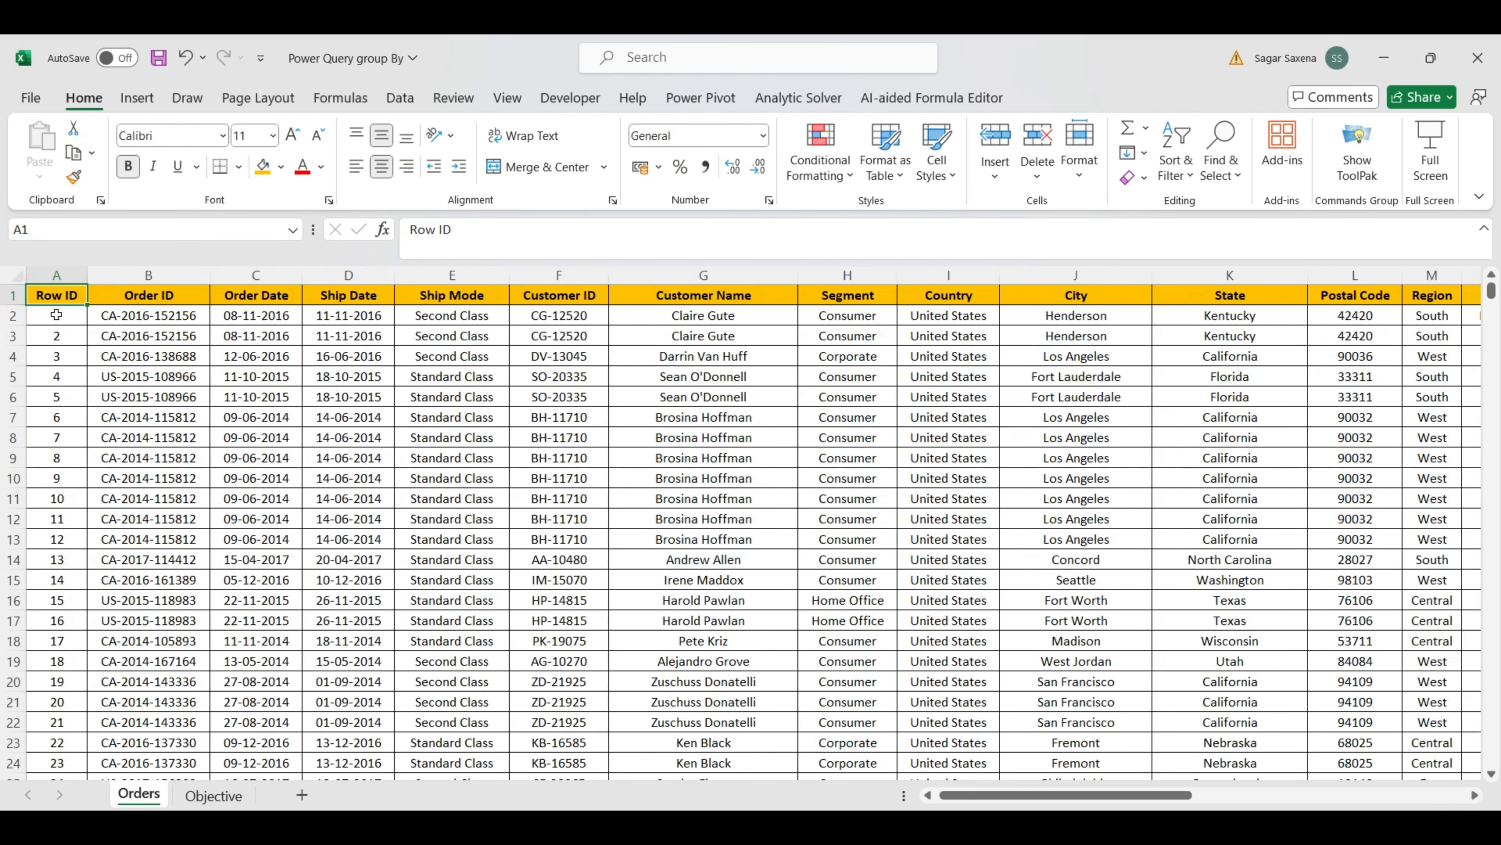
Select the Row ID column from its header down to the last record to check the data's extent, and return to the first rows
{"action": "key", "text": "ctrl+shift+Down"}
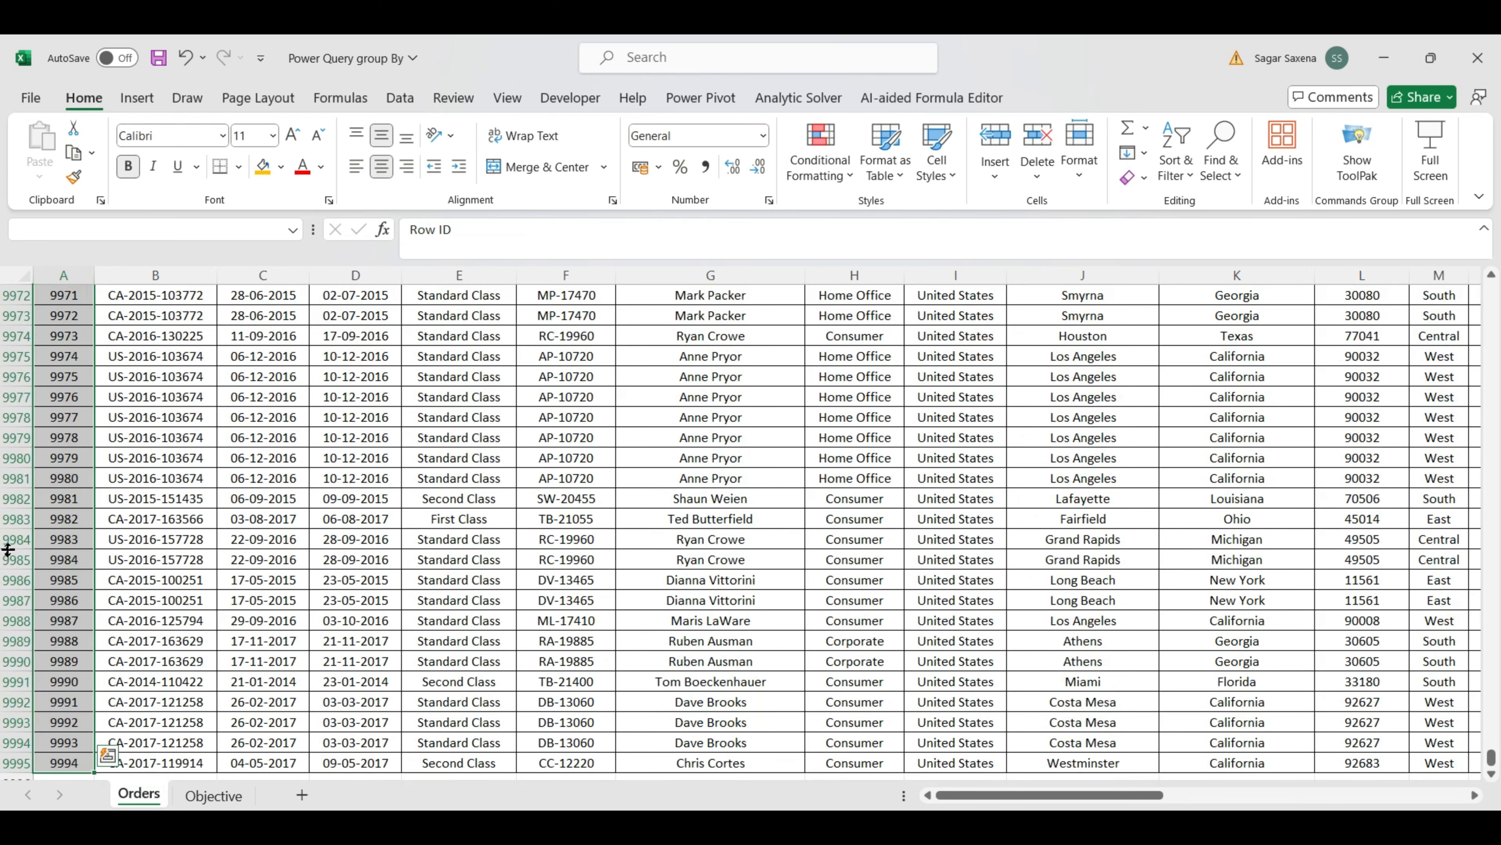
{"action": "scroll", "coordinate": [153, 715], "scroll_direction": "down", "scroll_amount": 2}
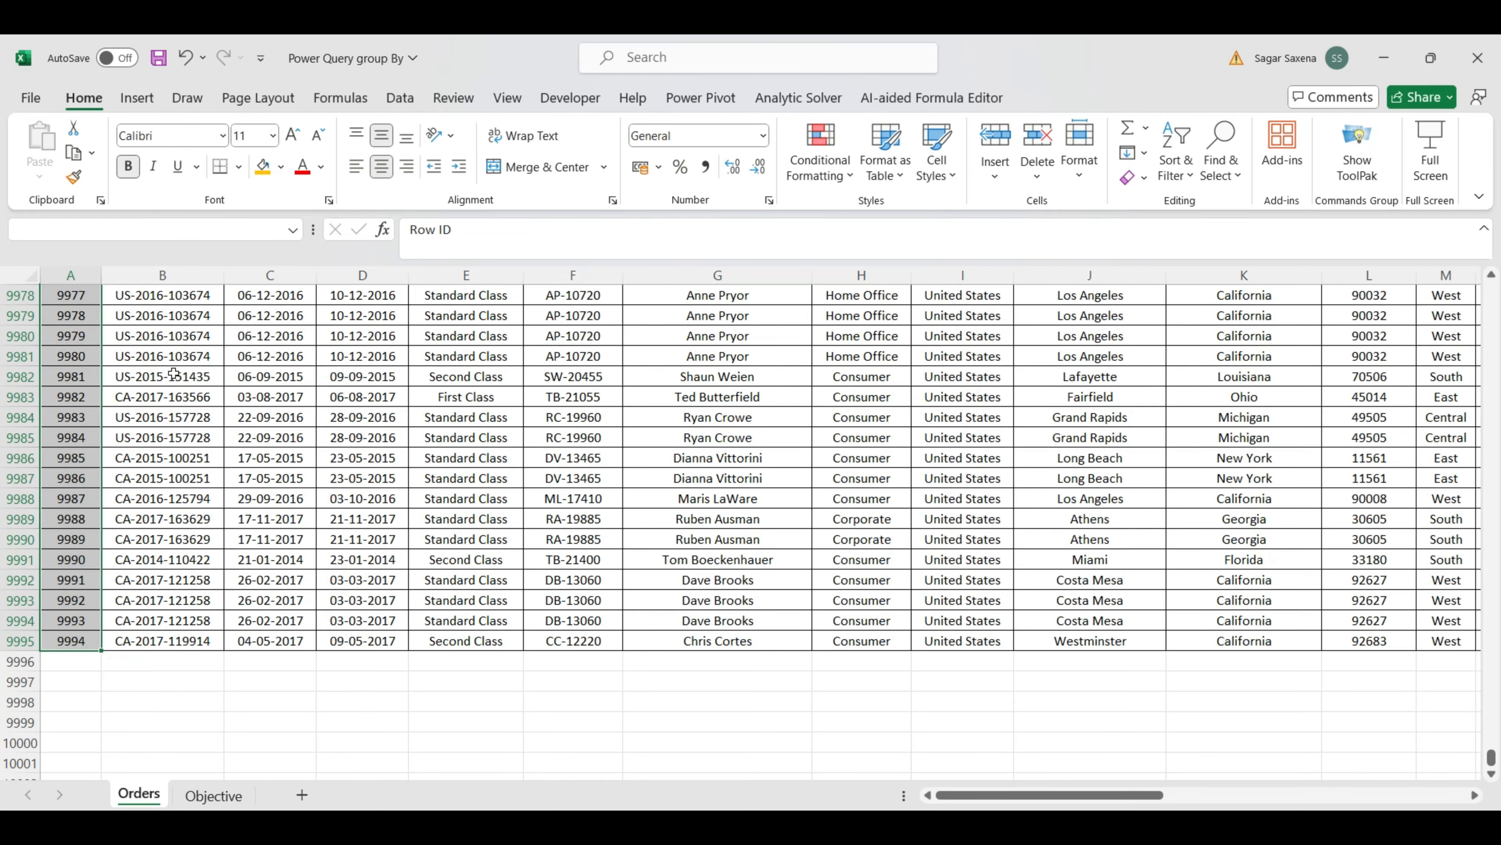
{"action": "scroll", "coordinate": [292, 408], "scroll_direction": "down", "scroll_amount": 3}
{"action": "scroll", "coordinate": [292, 409], "scroll_direction": "up", "scroll_amount": 20}
{"action": "scroll", "coordinate": [292, 408], "scroll_direction": "up", "scroll_amount": 20}
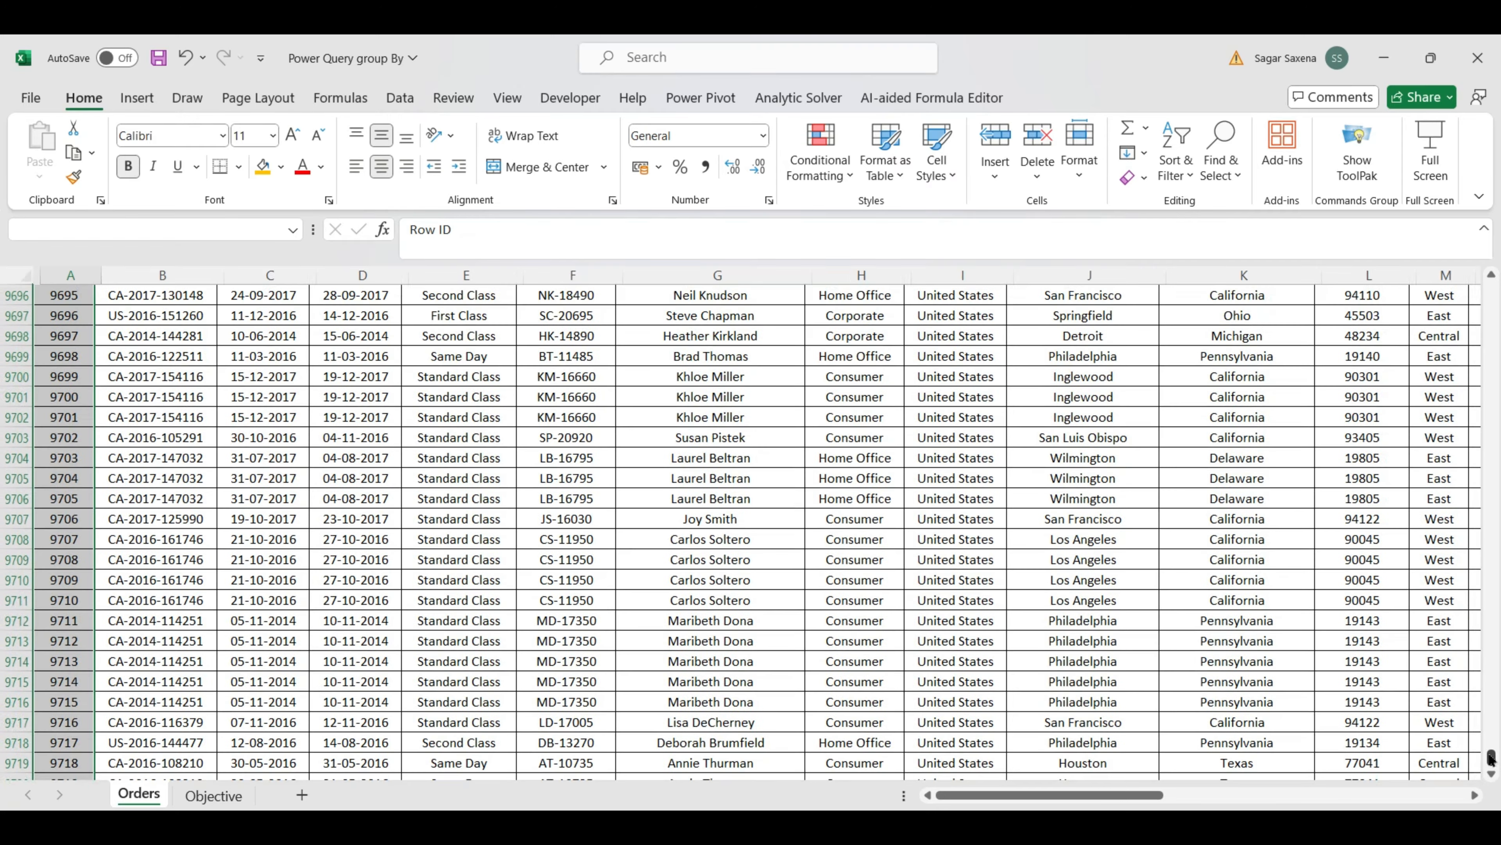
{"action": "left_click", "coordinate": [1493, 756]}
{"action": "left_click_drag", "start_coordinate": [1493, 756], "coordinate": [1492, 290]}
{"action": "left_click", "coordinate": [621, 479]}
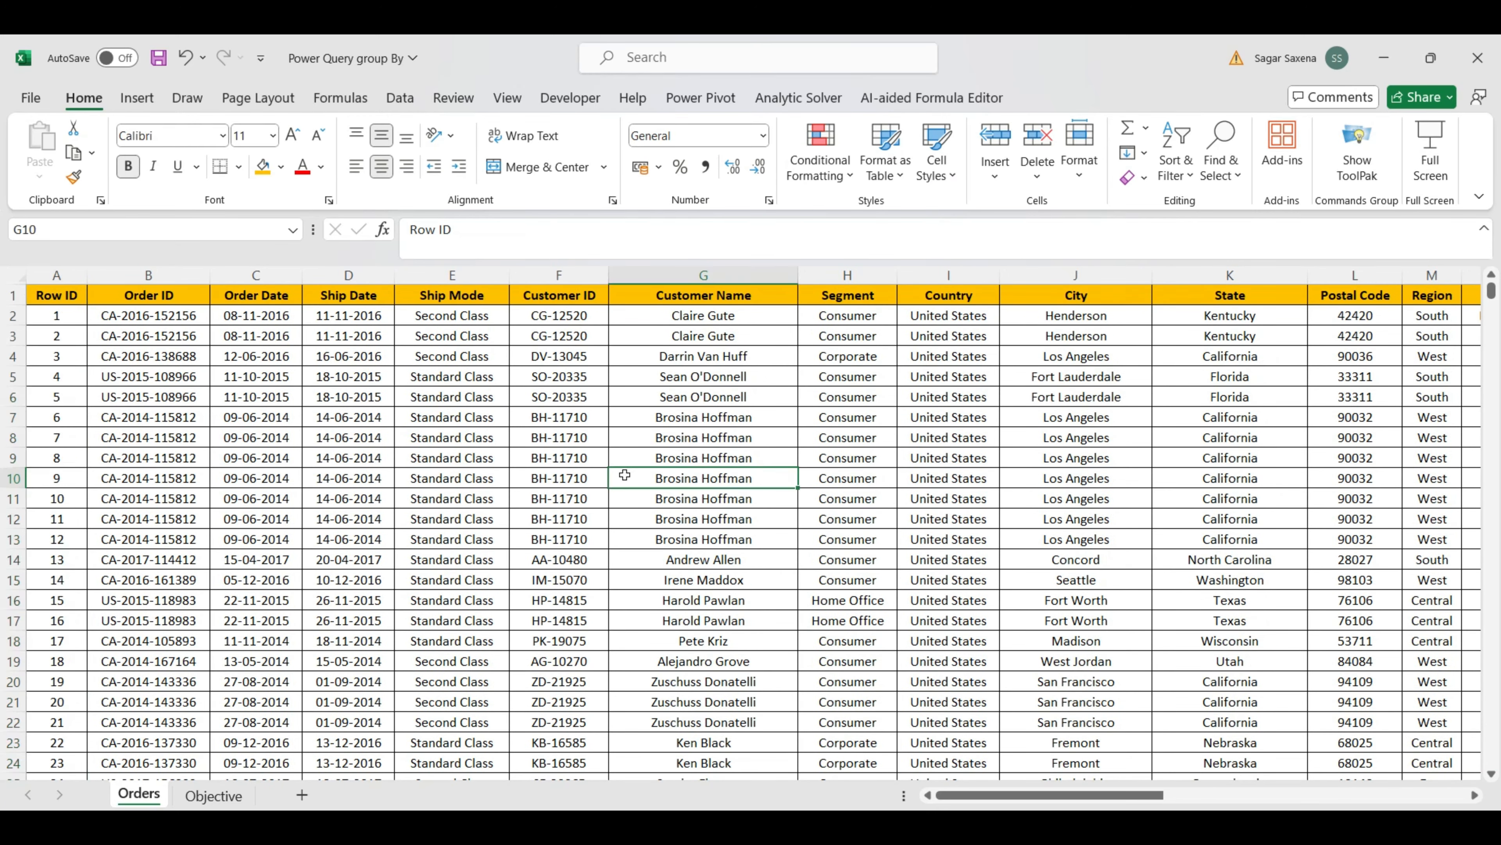
View the required headers from Order Date to Profit on the Objective sheet, and locate the Order Date column on the Orders sheet
{"action": "left_click", "coordinate": [207, 794]}
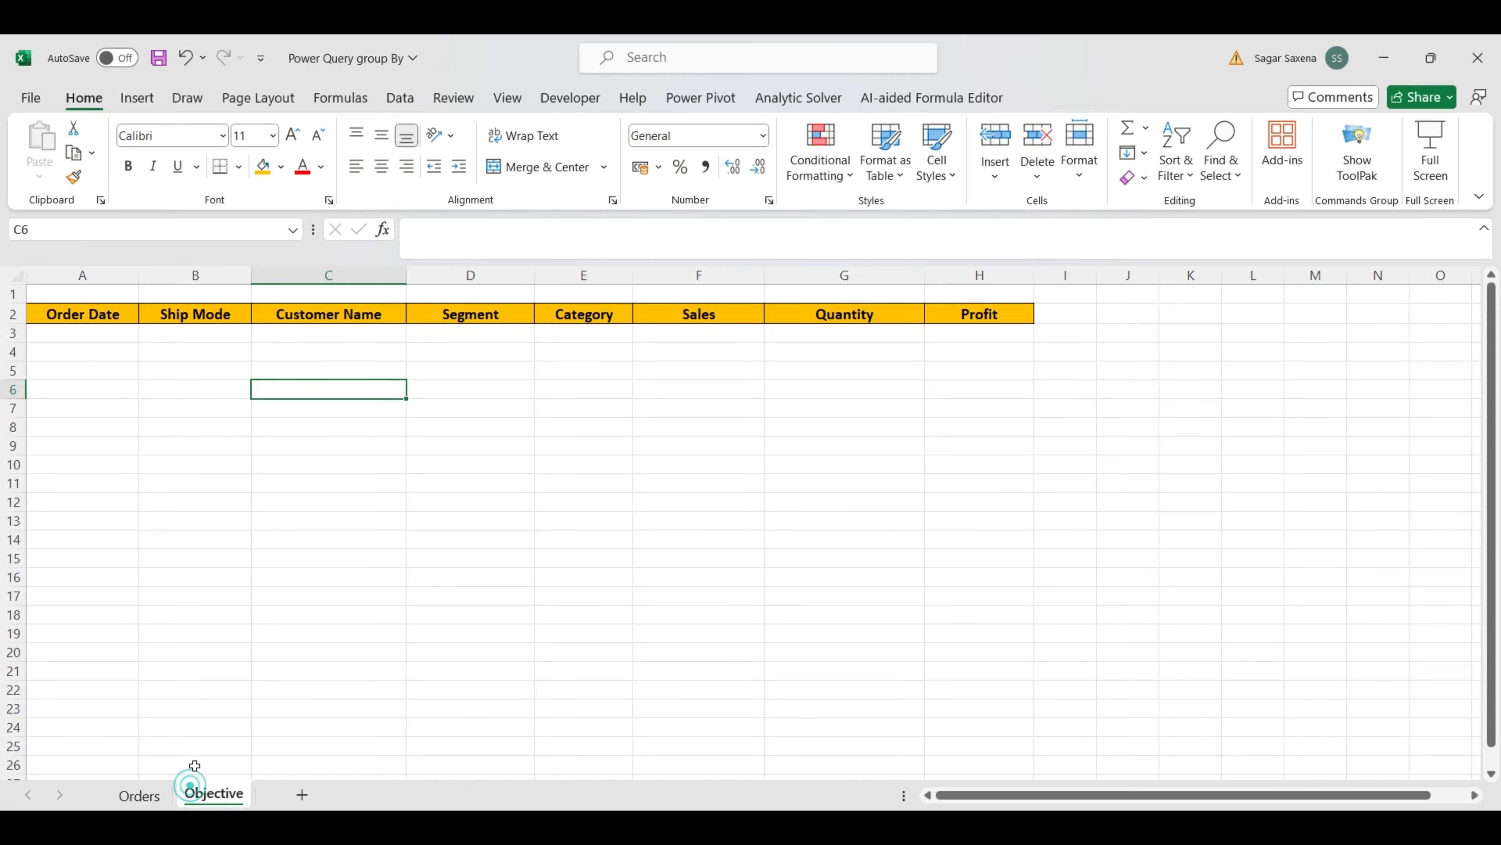
{"action": "left_click", "coordinate": [104, 326]}
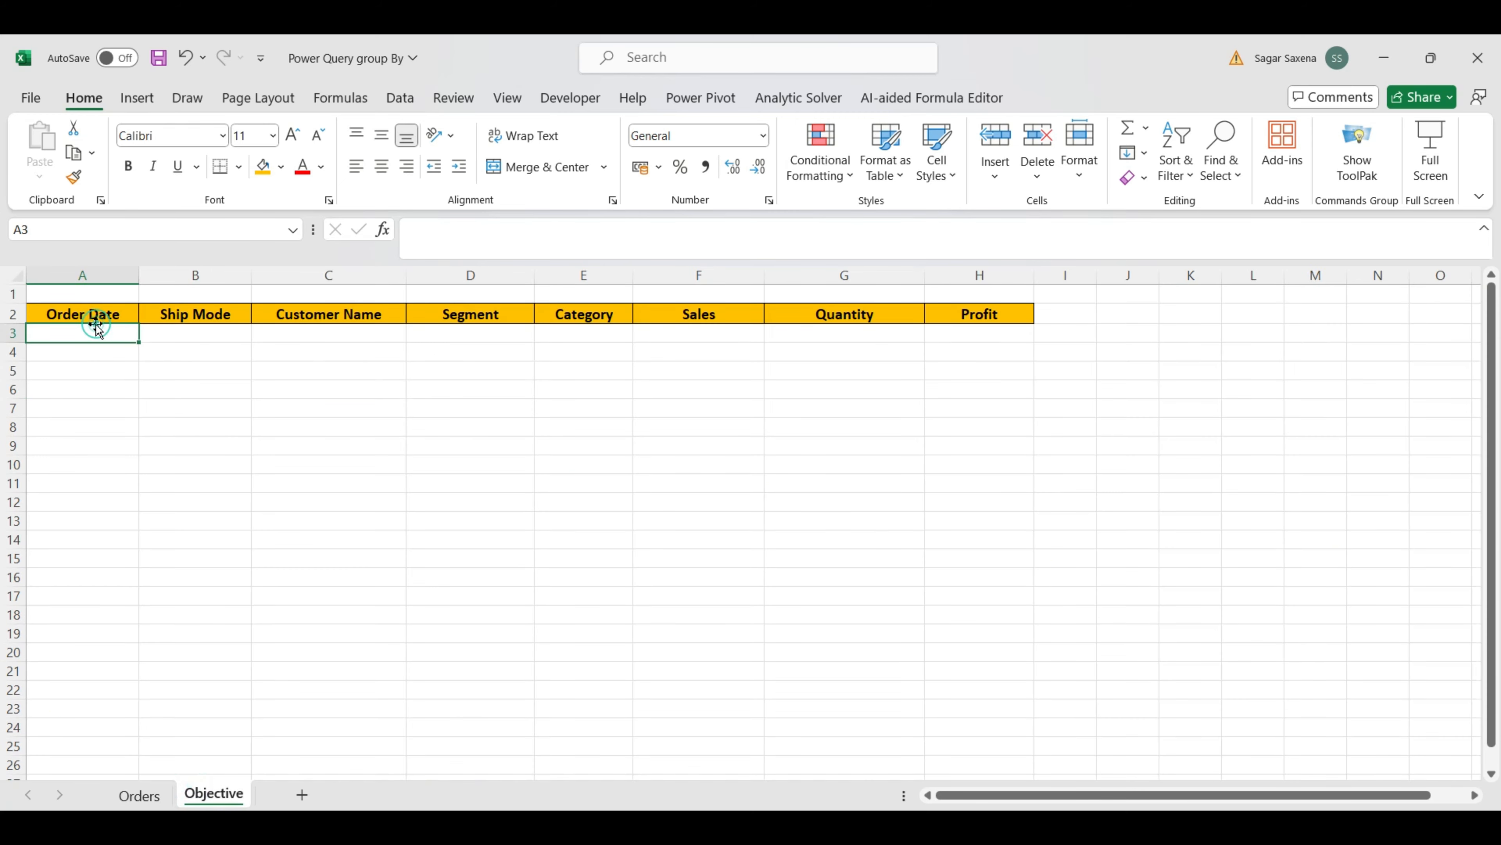
{"action": "left_click_drag", "start_coordinate": [74, 316], "coordinate": [1005, 316]}
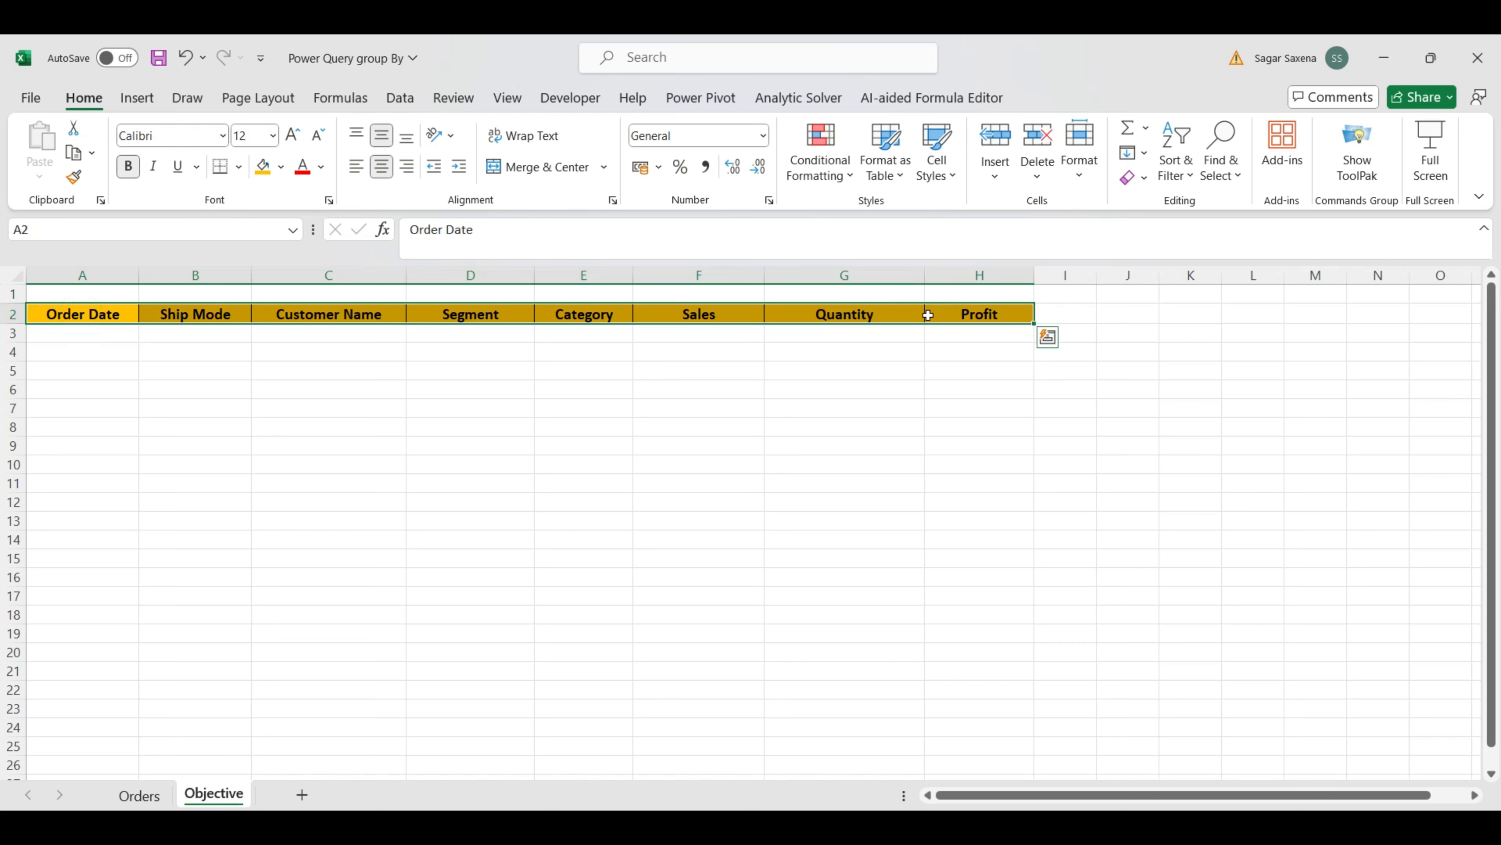
{"action": "left_click", "coordinate": [111, 318]}
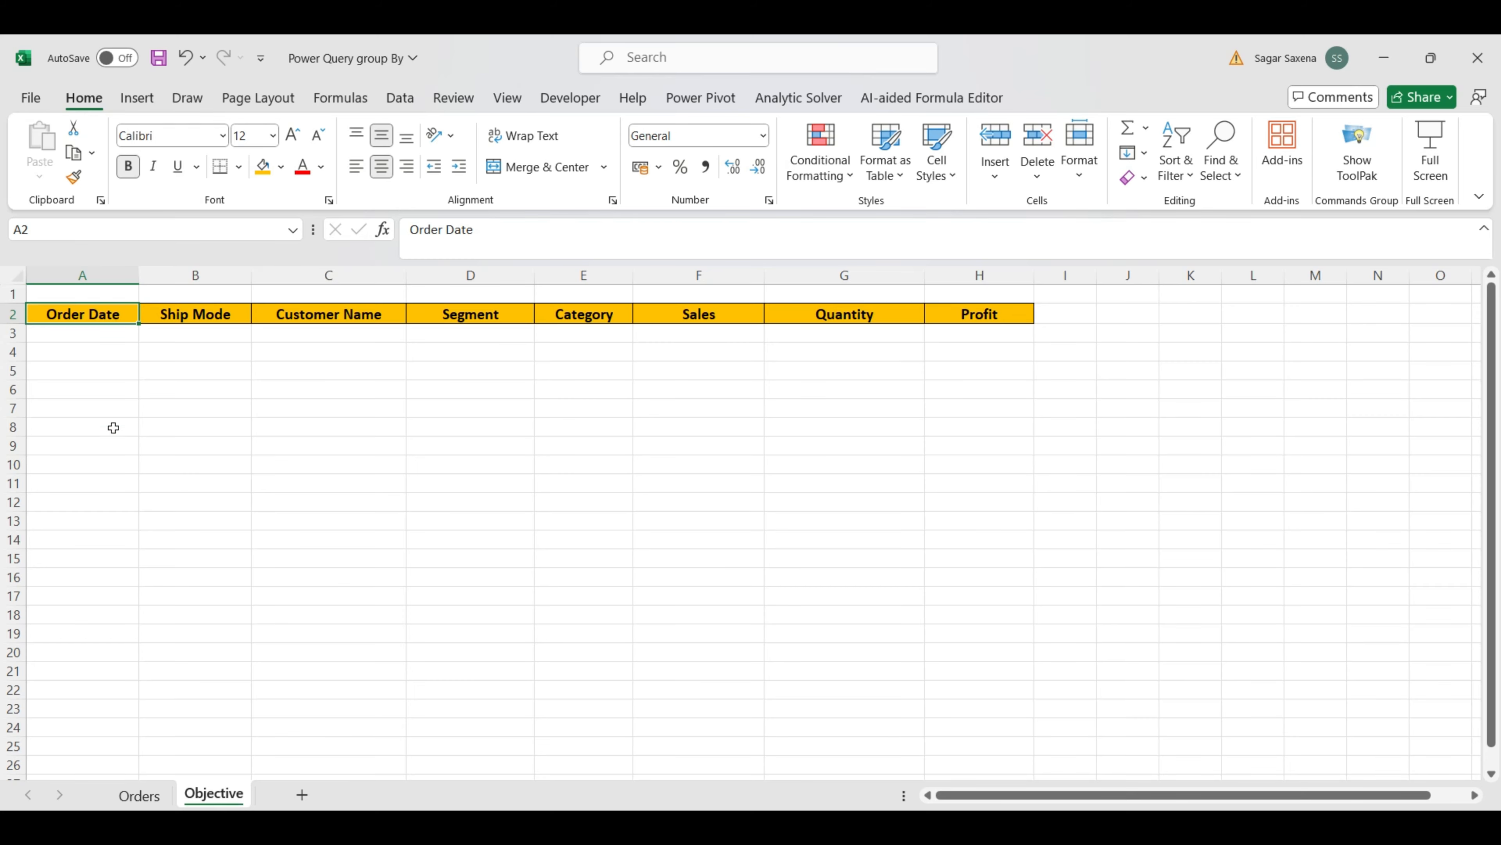
{"action": "left_click", "coordinate": [137, 795]}
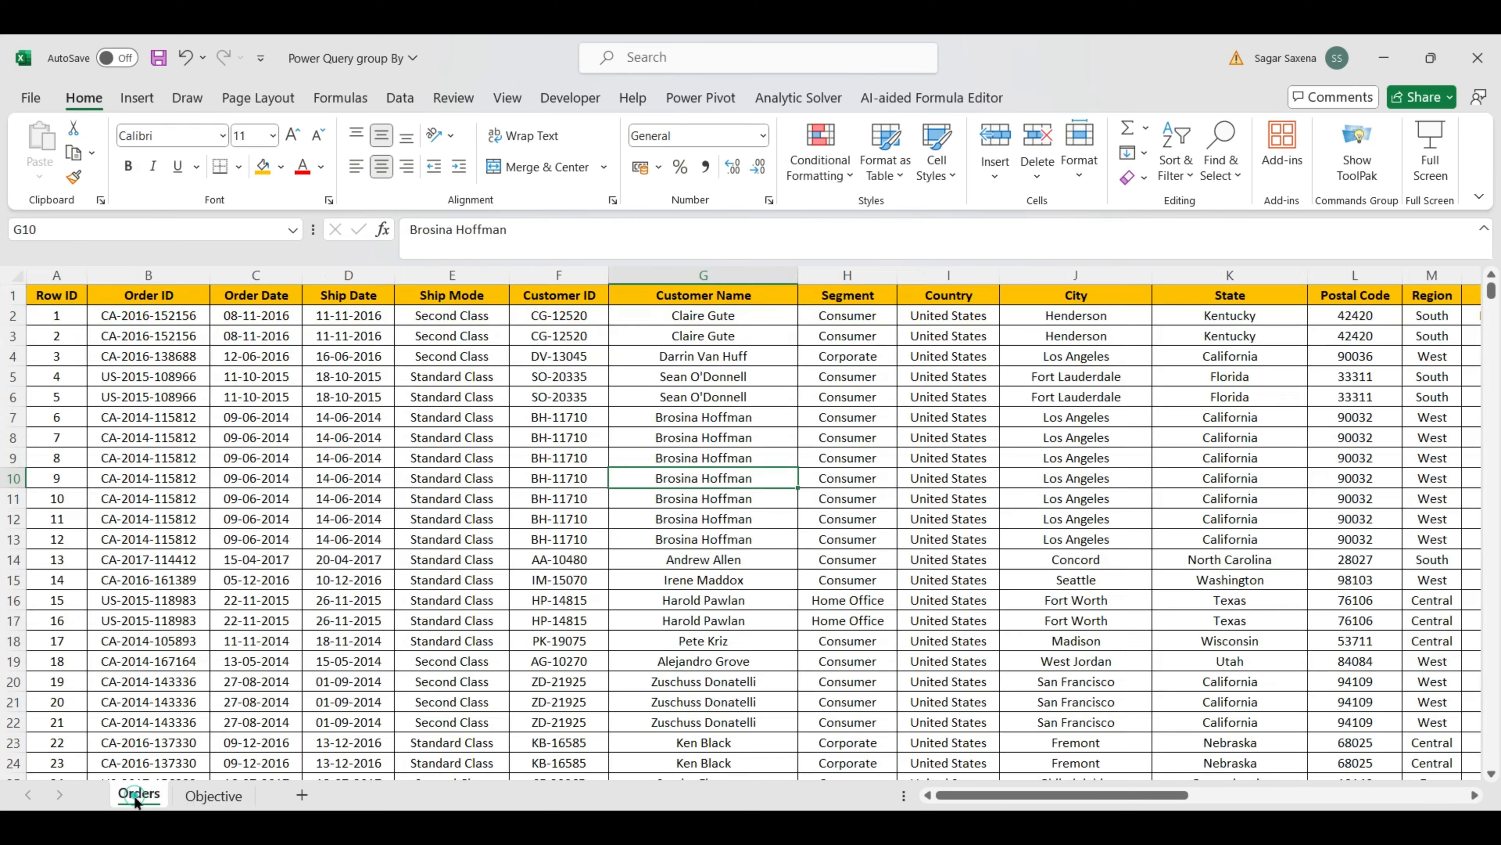
{"action": "left_click", "coordinate": [276, 316]}
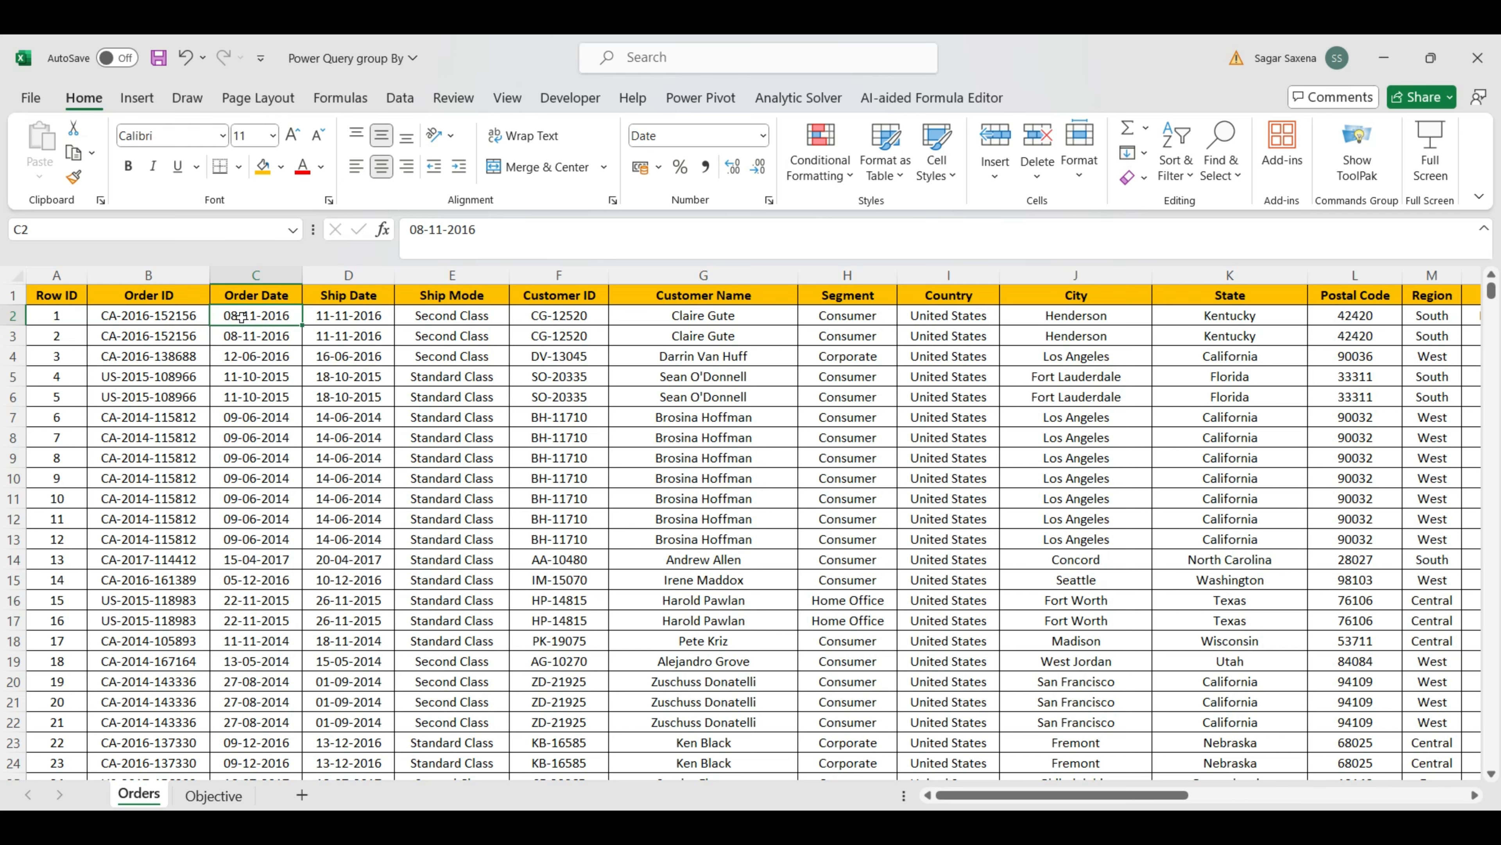
Go through the Objective sheet's headers one by one, including Customer Name, Segment, Category, Sales, Quantity and Profit
{"action": "left_click", "coordinate": [210, 794]}
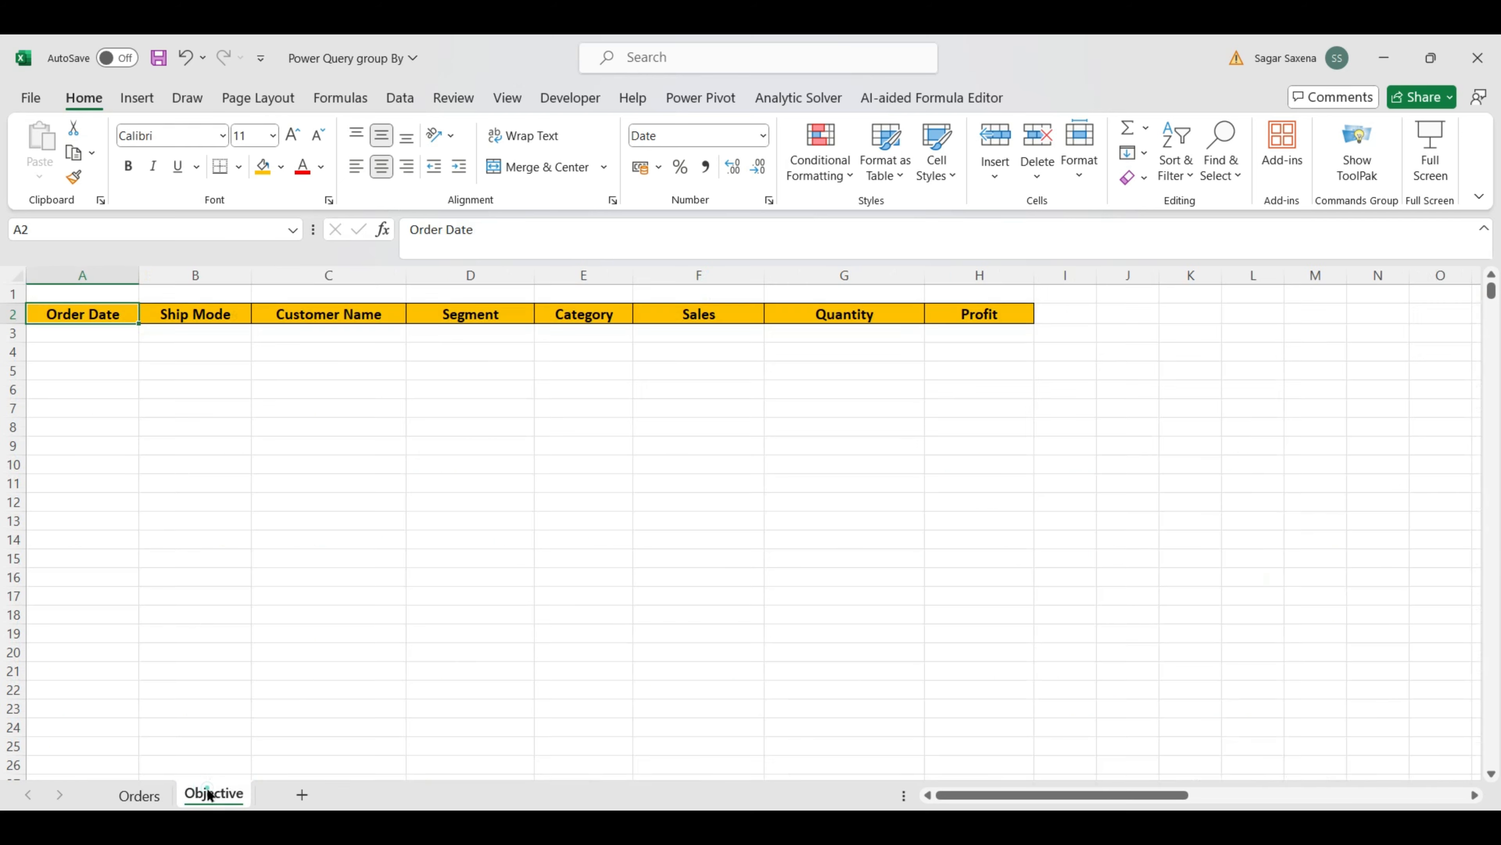
{"action": "left_click", "coordinate": [212, 352]}
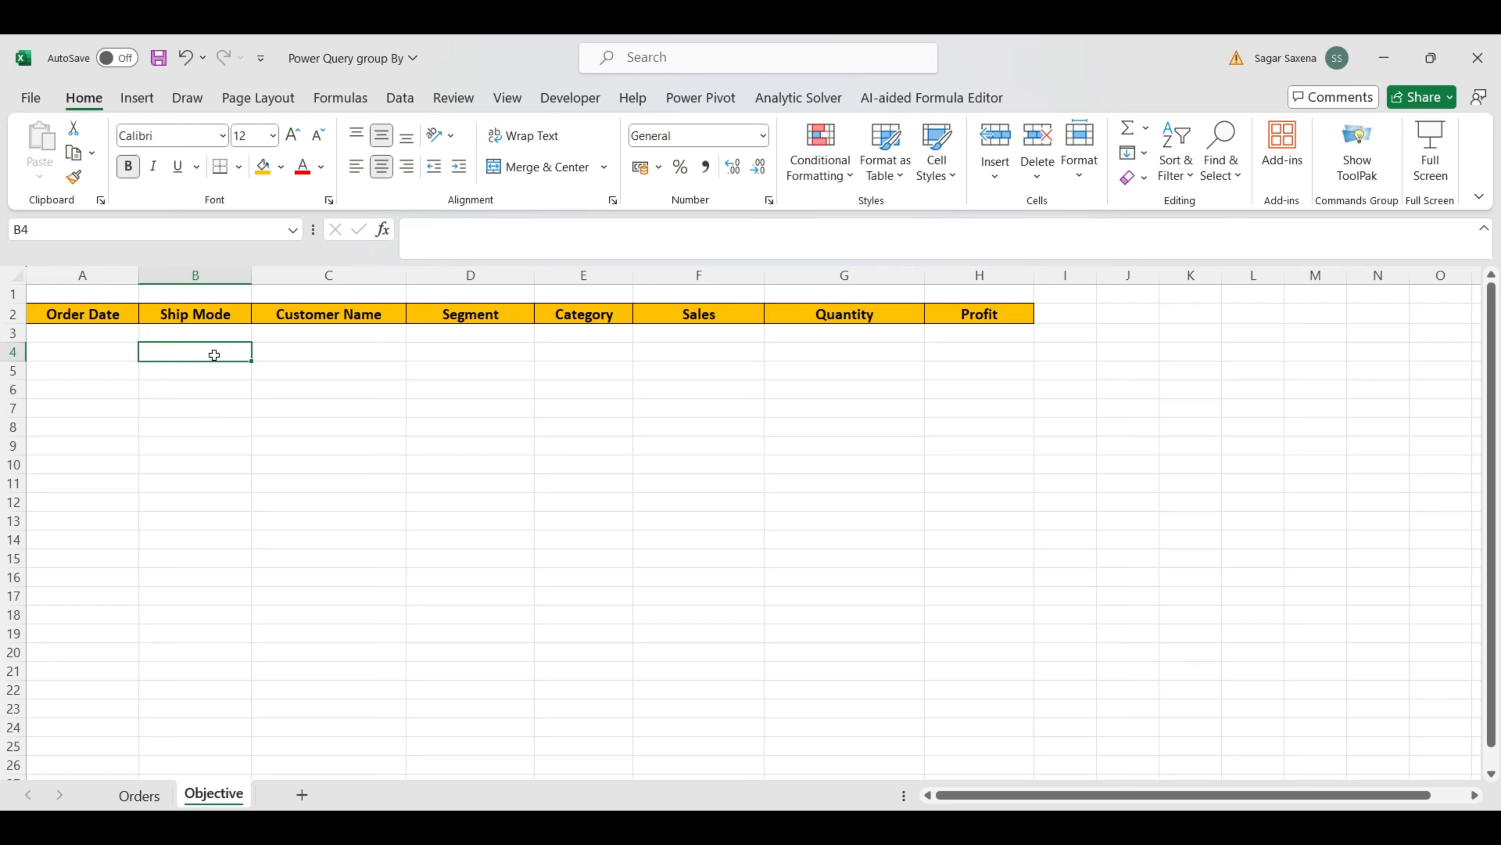
{"action": "left_click", "coordinate": [328, 313]}
{"action": "left_click", "coordinate": [472, 315]}
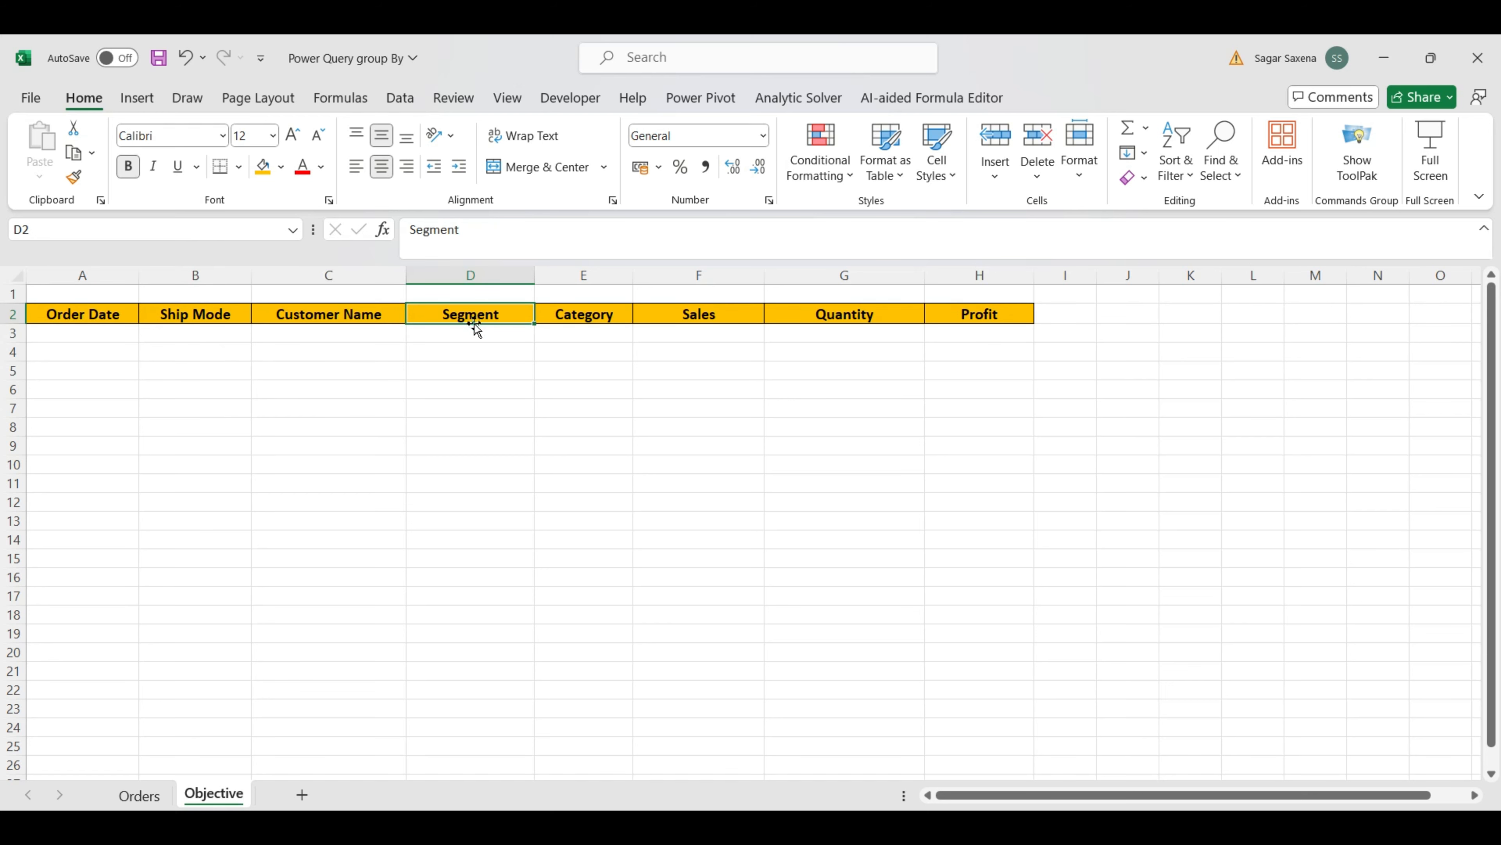
{"action": "left_click", "coordinate": [592, 314]}
{"action": "left_click", "coordinate": [684, 315]}
{"action": "left_click", "coordinate": [851, 314]}
{"action": "left_click", "coordinate": [977, 315]}
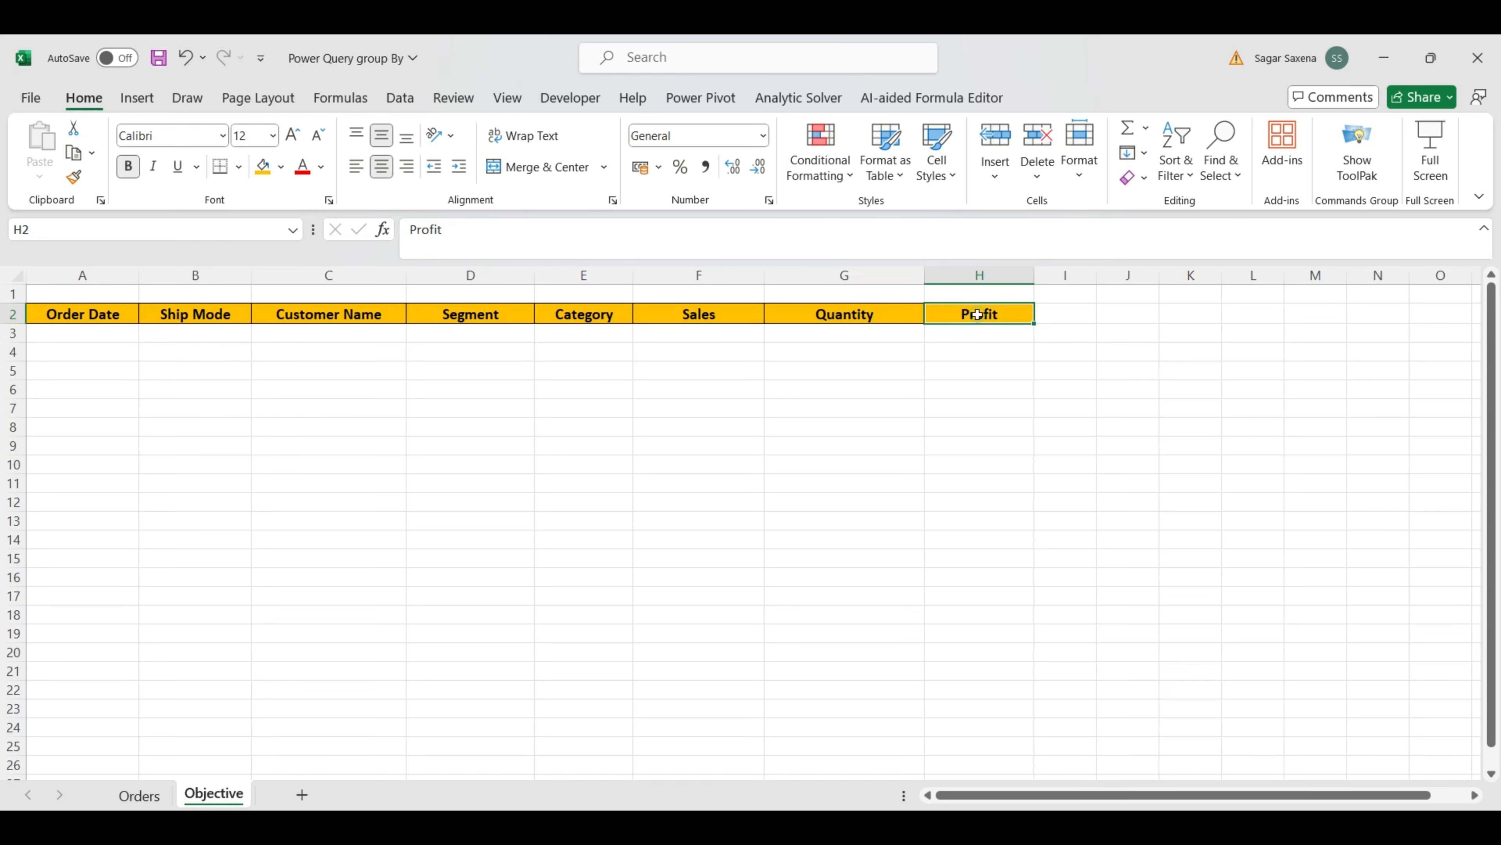
Return to the Orders sheet, then find and launch Excel through the system search to get a new blank workbook
{"action": "left_click", "coordinate": [138, 795]}
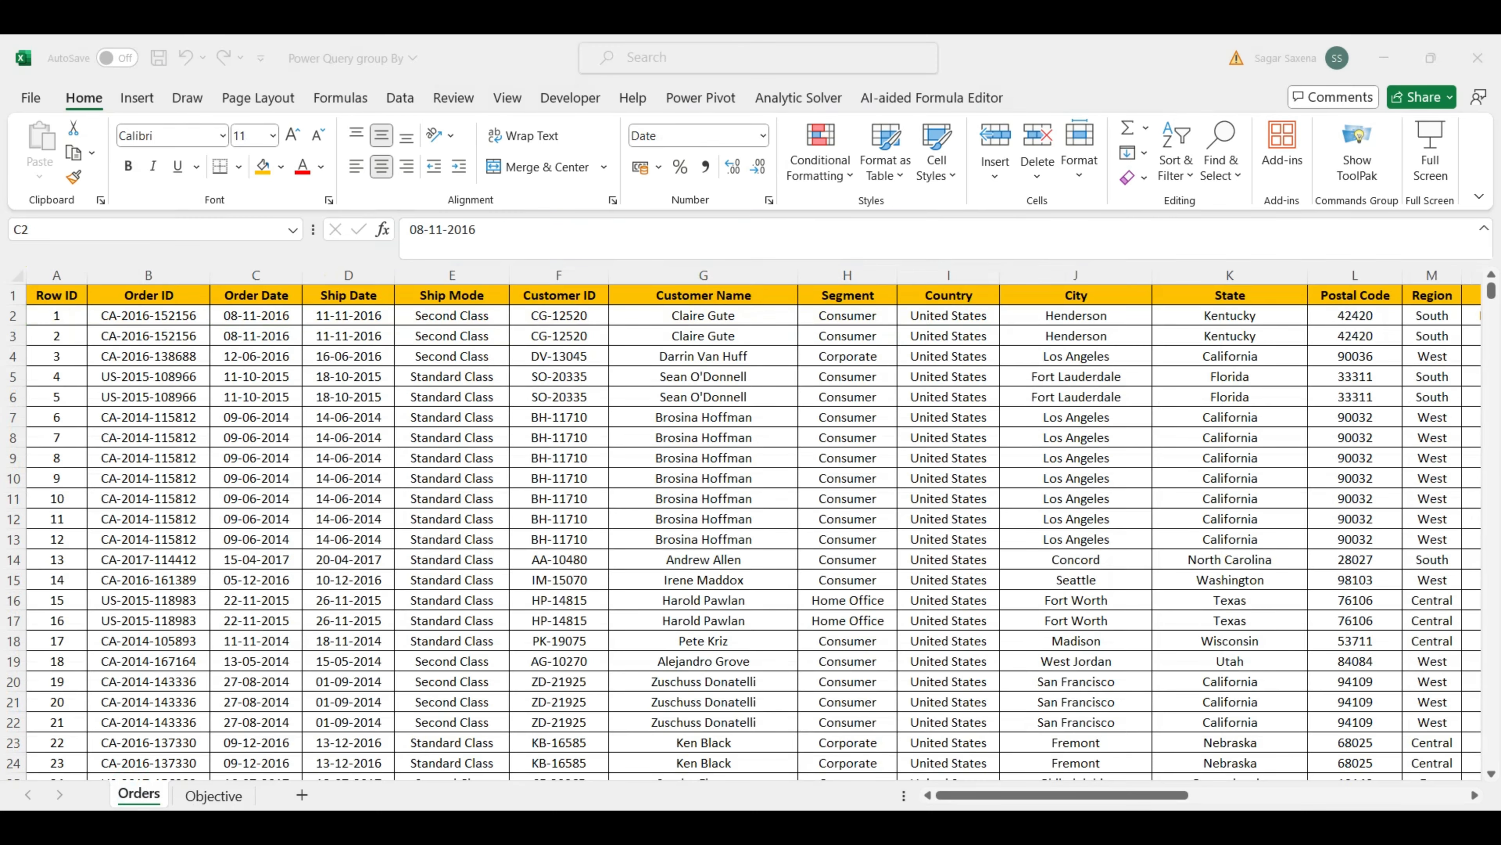
{"action": "type", "text": "exce"}
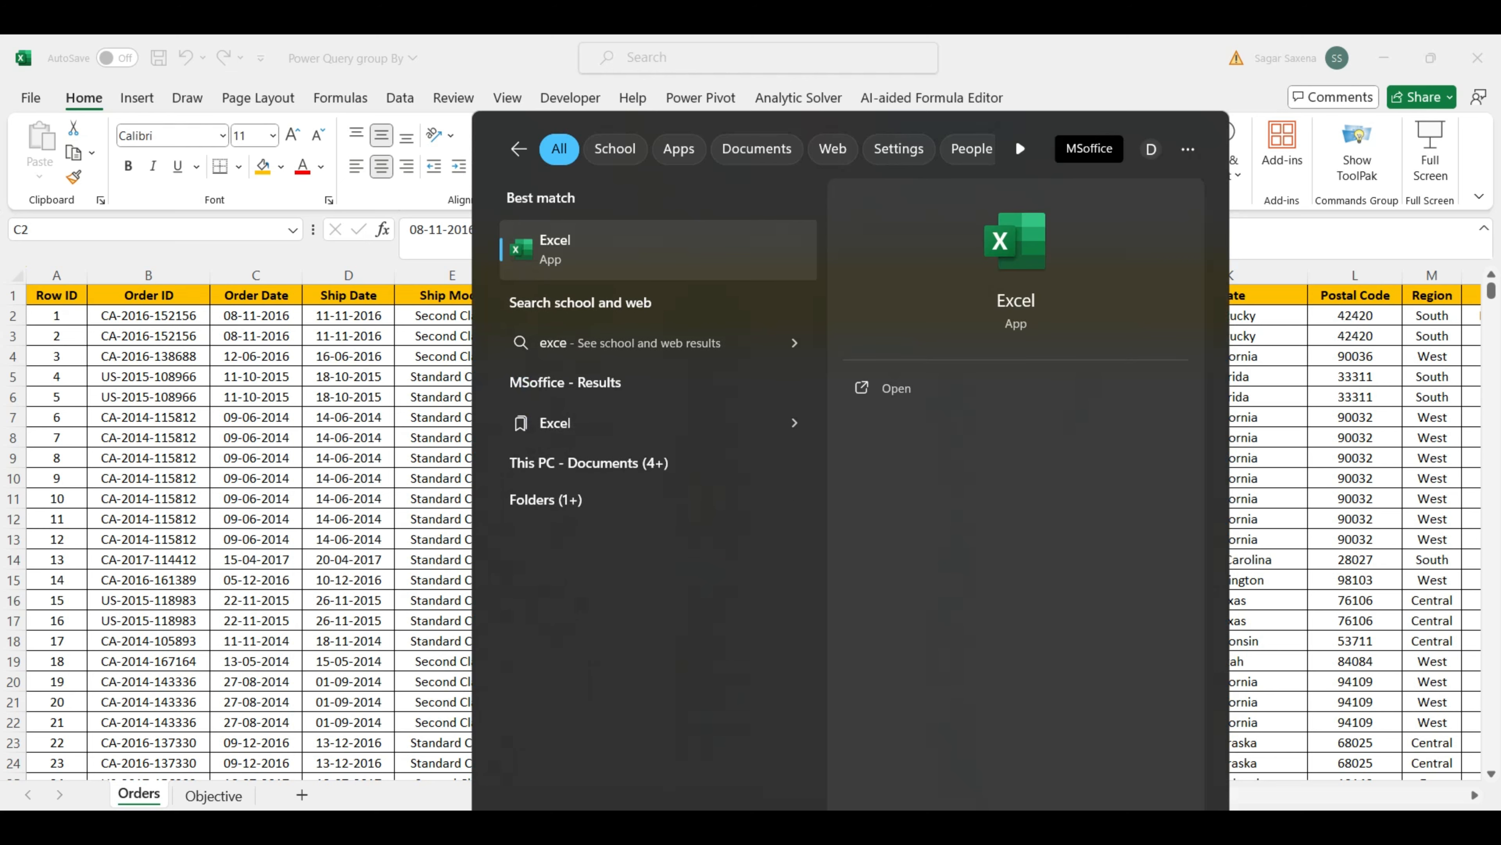
{"action": "type", "text": "l"}
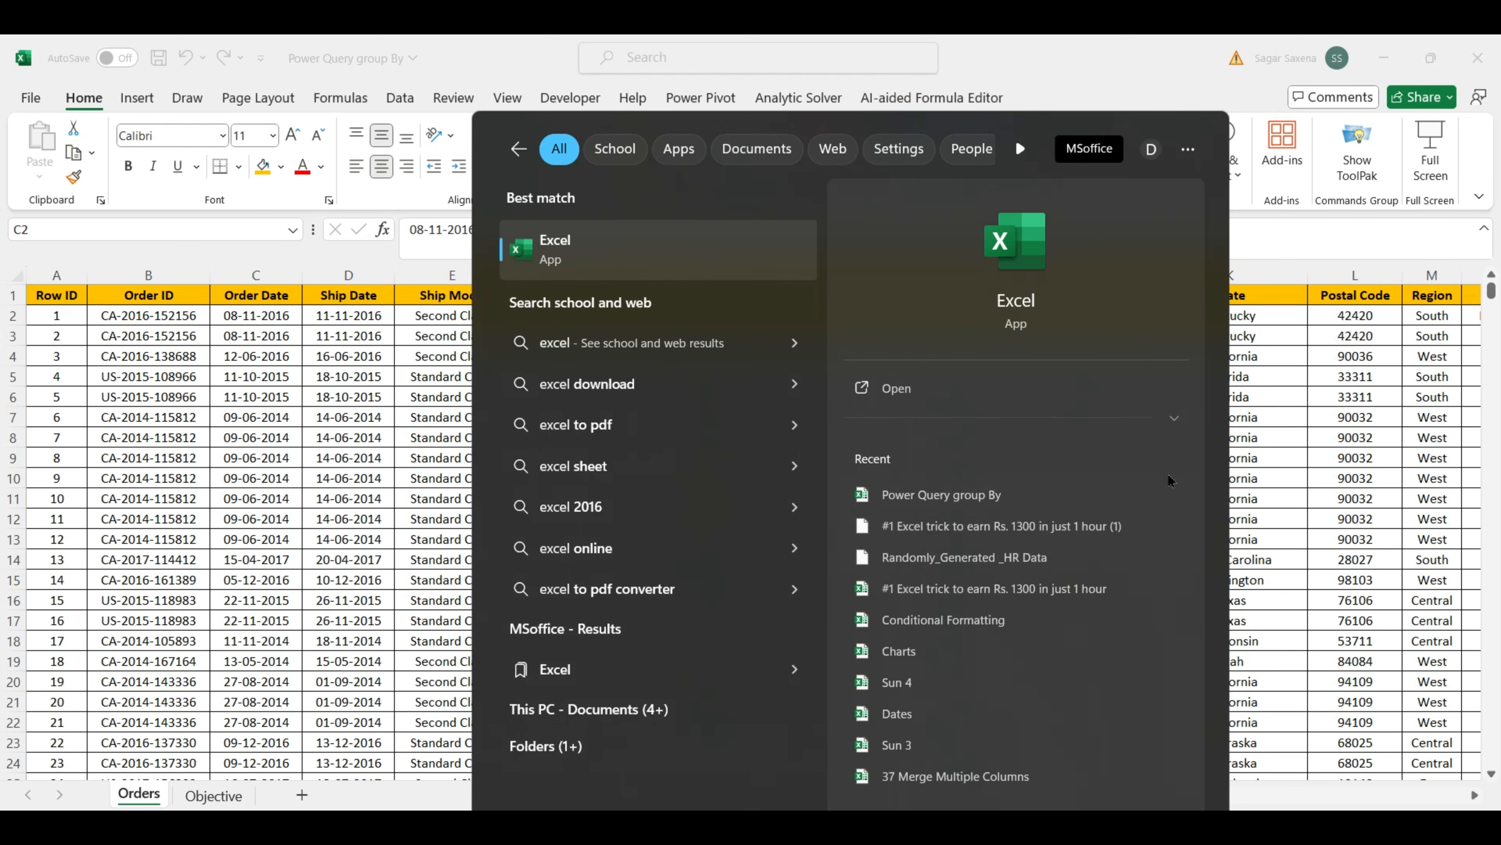
{"action": "left_click", "coordinate": [683, 243]}
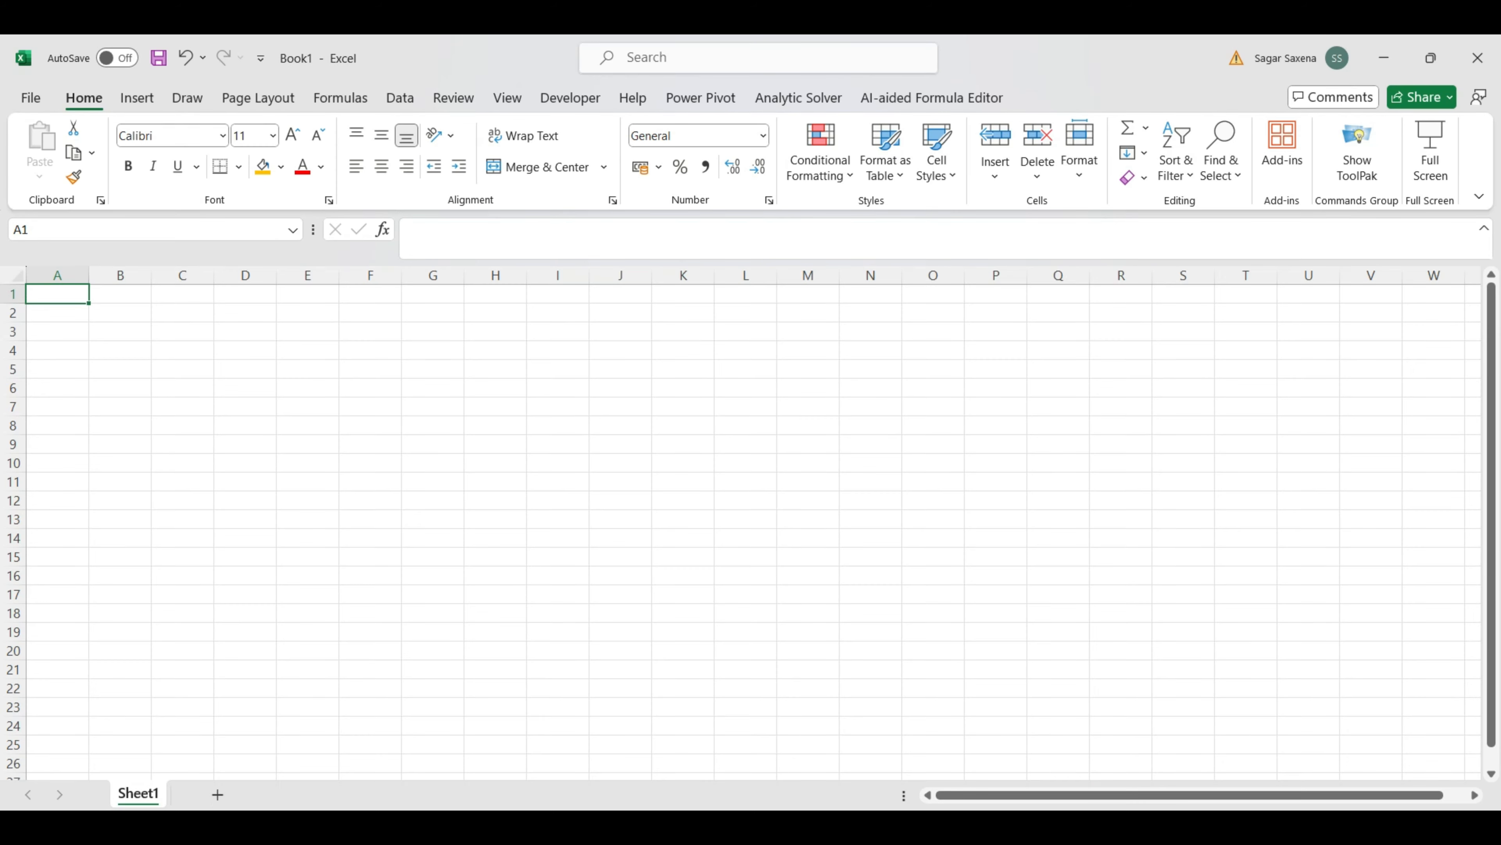
Close the Power Query group By workbook without saving its changes
{"action": "mouse_move", "coordinate": [1010, 828]}
{"action": "left_click", "coordinate": [994, 710]}
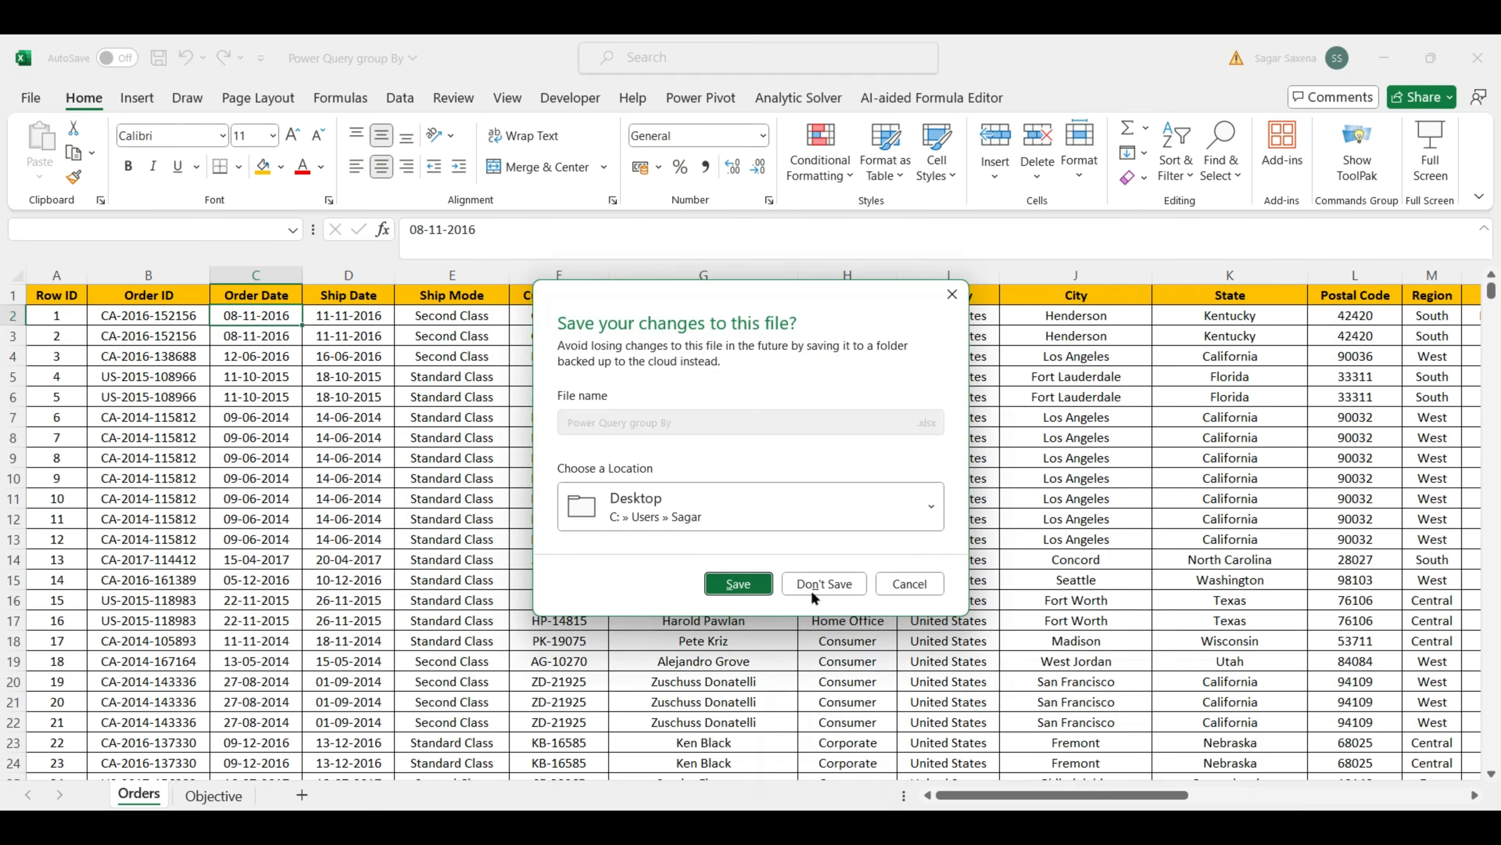
{"action": "left_click", "coordinate": [828, 583]}
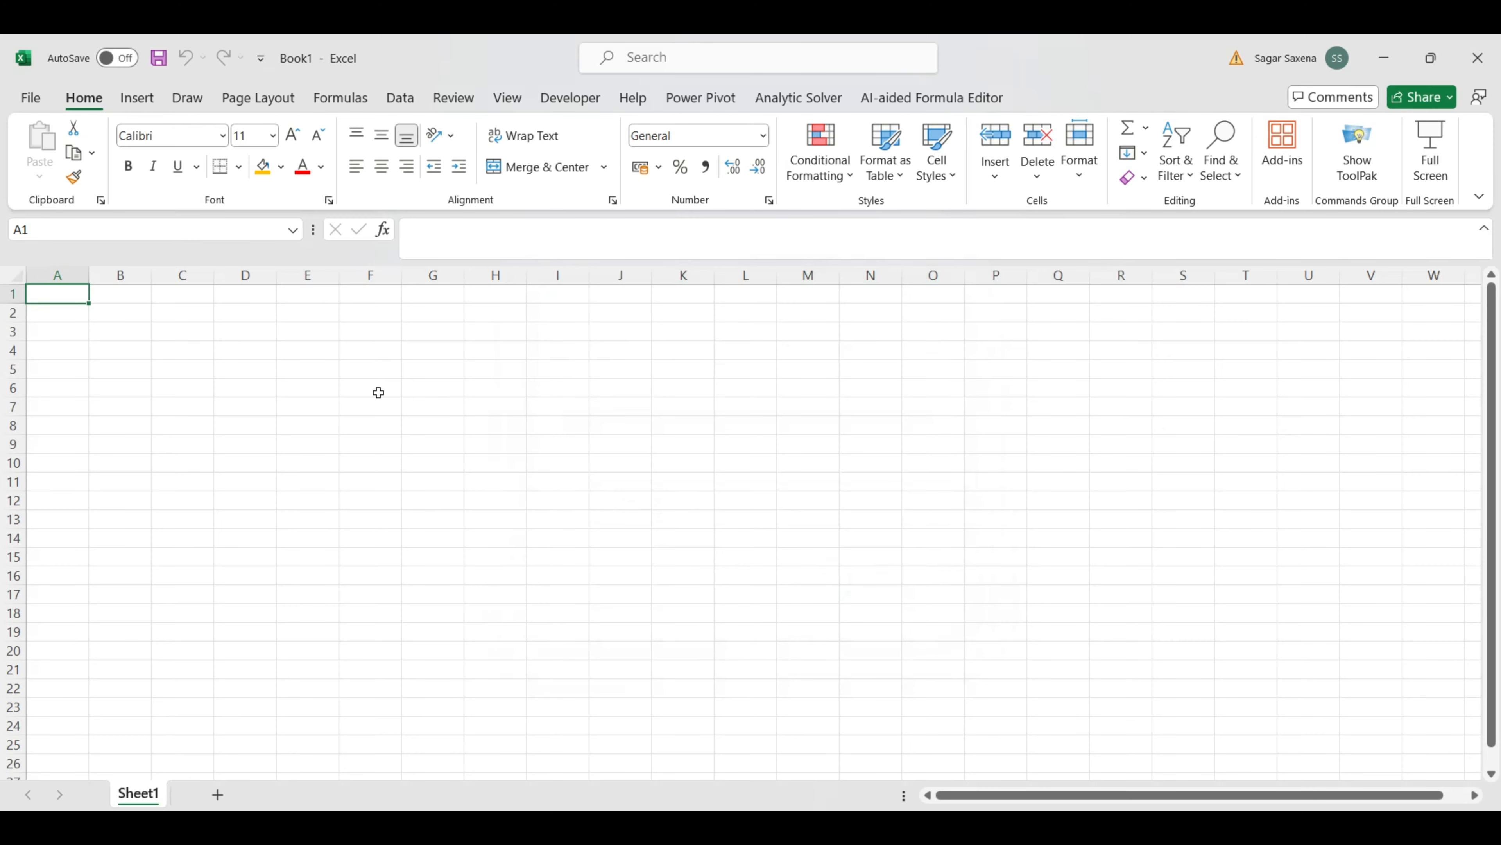
Start a data import in the blank workbook from the Excel file Power Query group By on the Desktop
{"action": "left_click", "coordinate": [400, 101]}
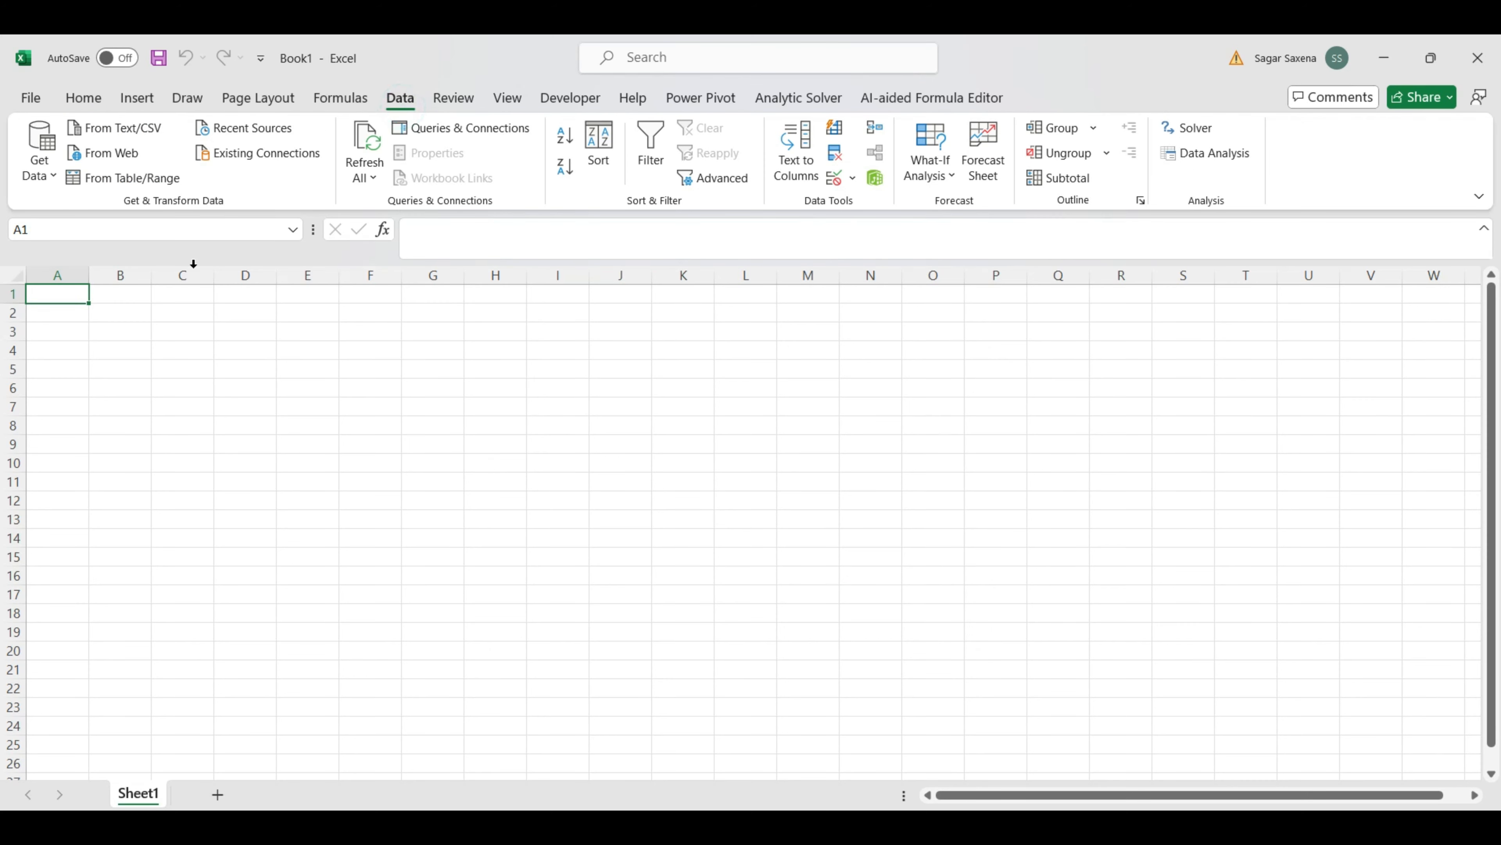
{"action": "left_click", "coordinate": [51, 177]}
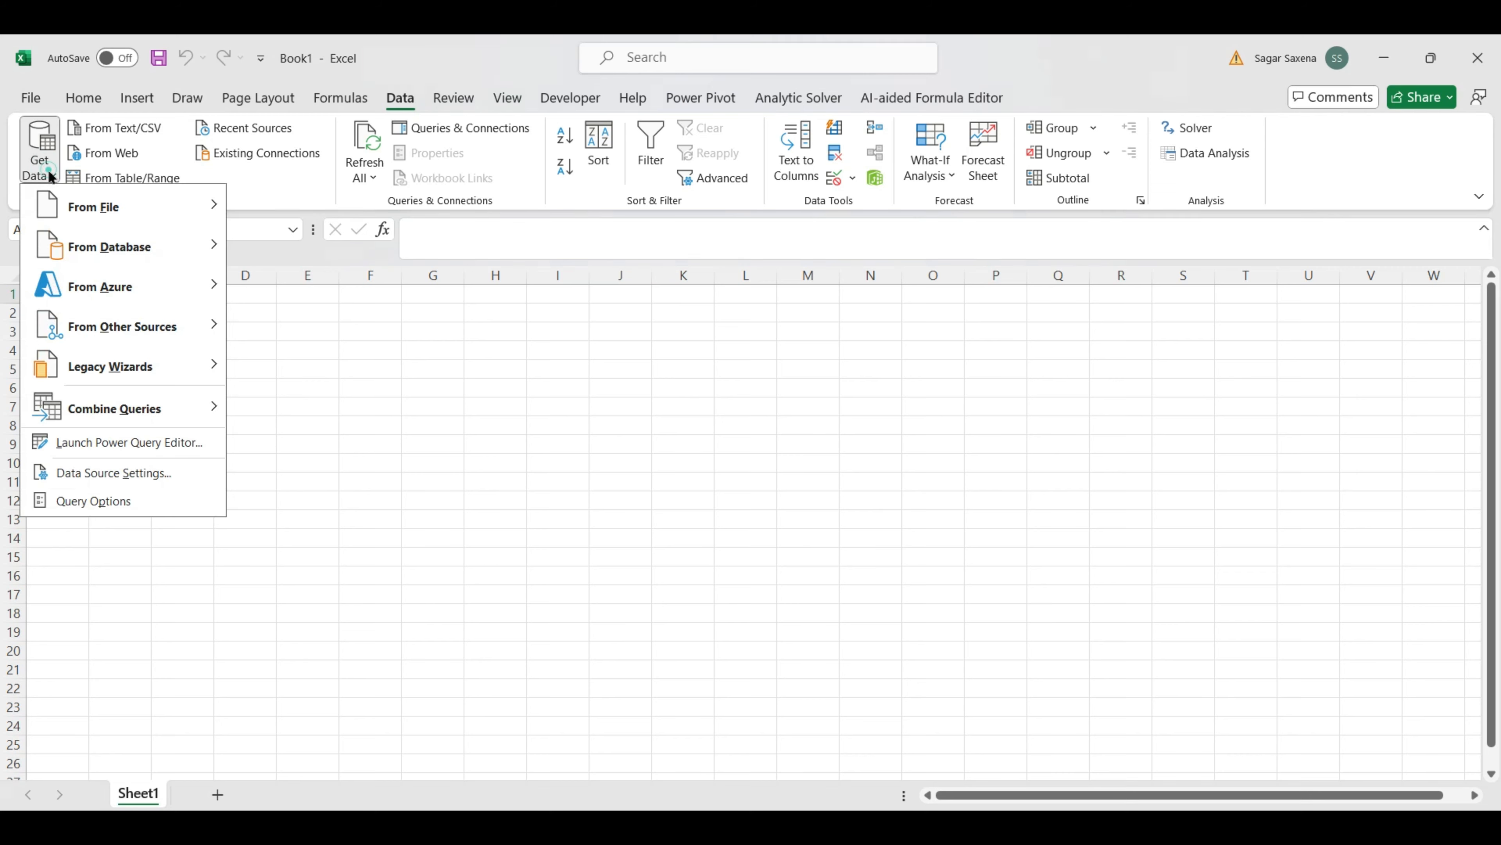
{"action": "mouse_move", "coordinate": [124, 204]}
{"action": "left_click", "coordinate": [249, 216]}
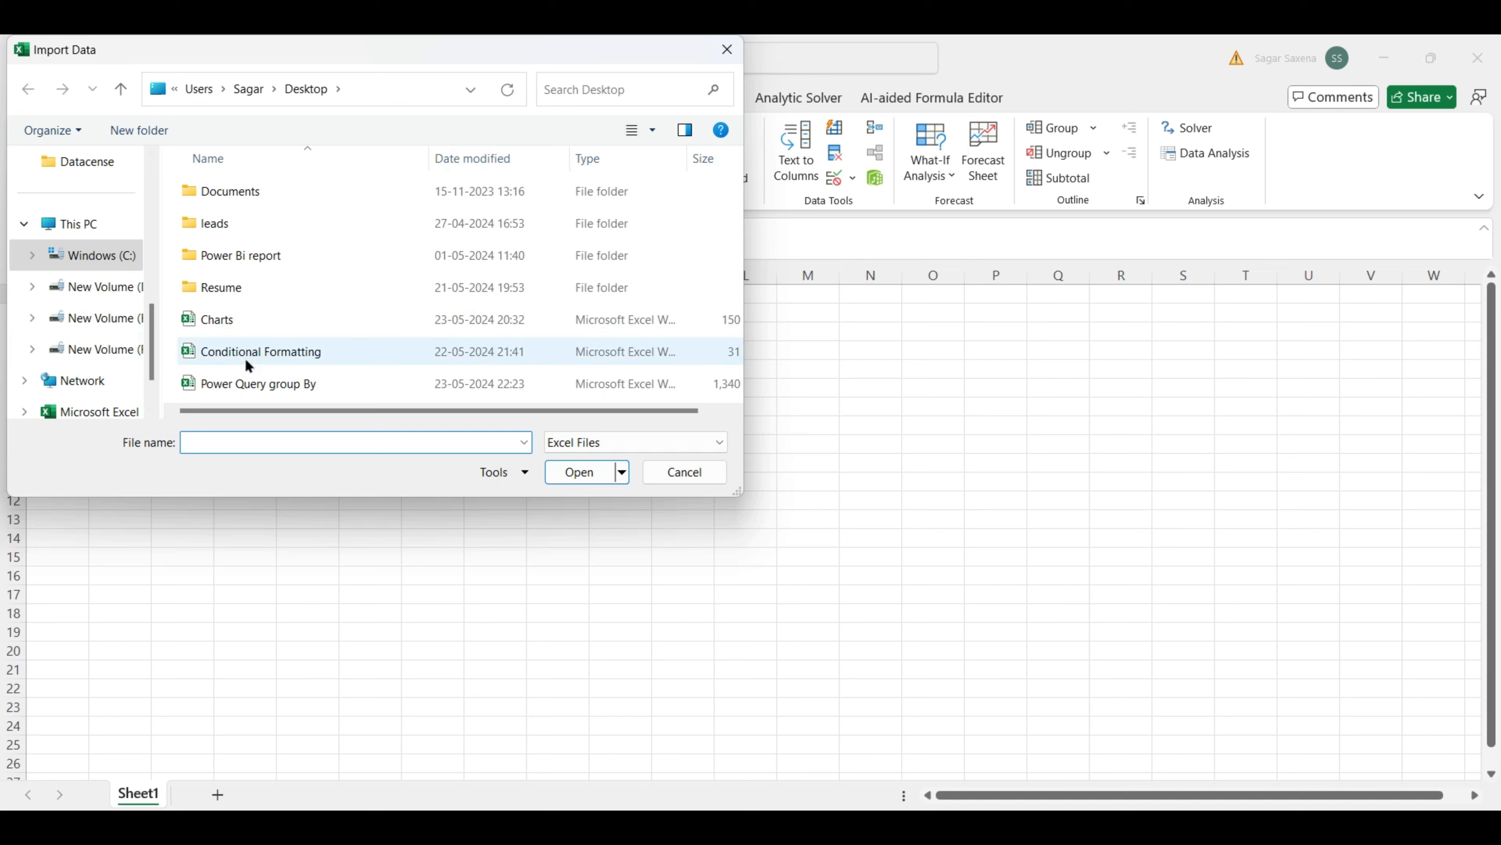
{"action": "double_click", "coordinate": [262, 384]}
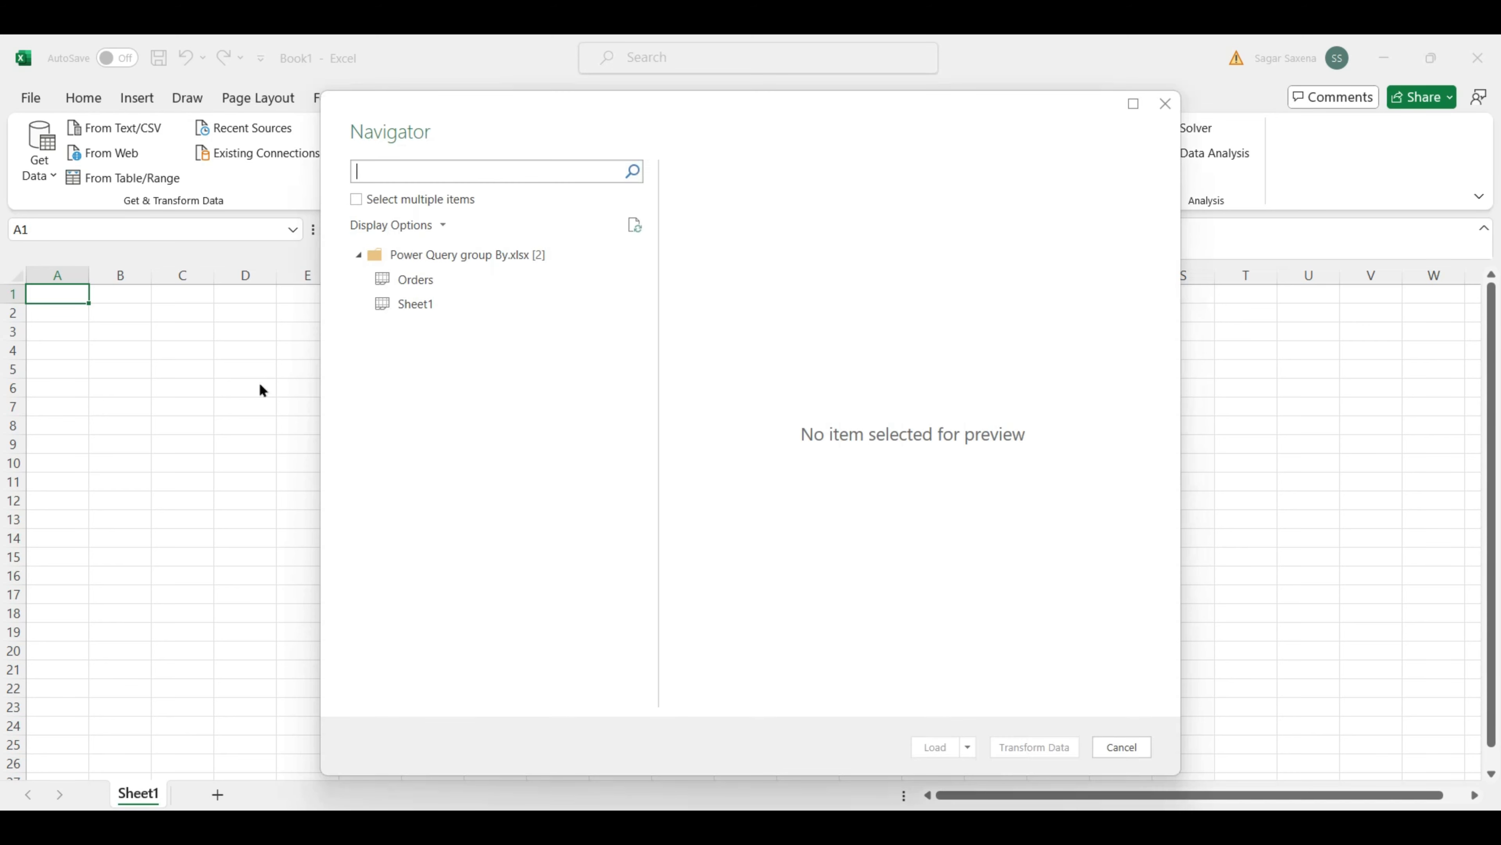
Preview the Orders and Sheet1 tables, and open the Orders table in Power Query Editor for transformation
{"action": "left_click", "coordinate": [462, 283]}
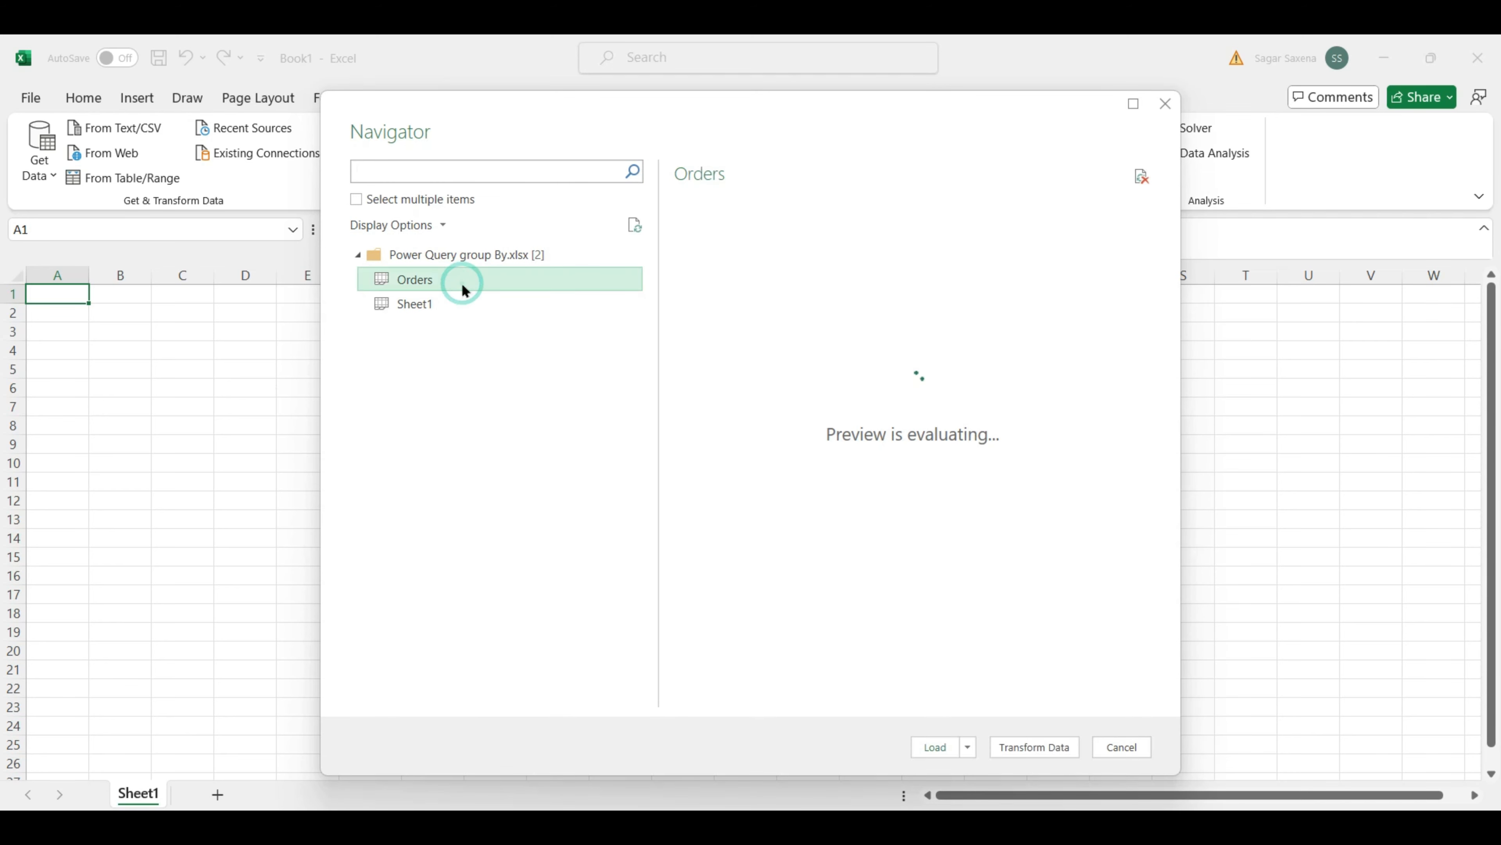
{"action": "left_click", "coordinate": [464, 302]}
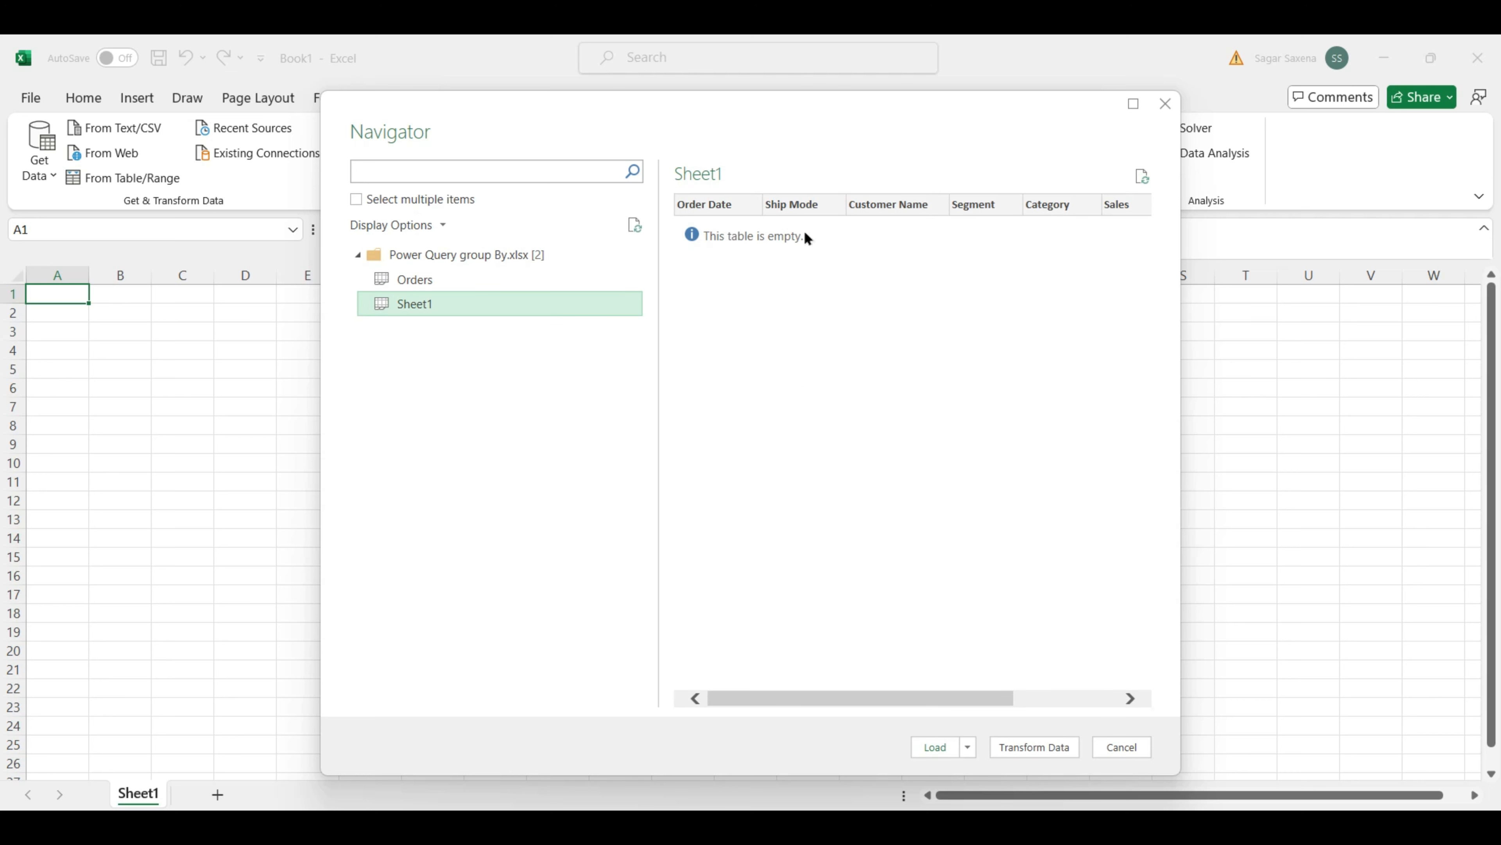
{"action": "left_click", "coordinate": [482, 280]}
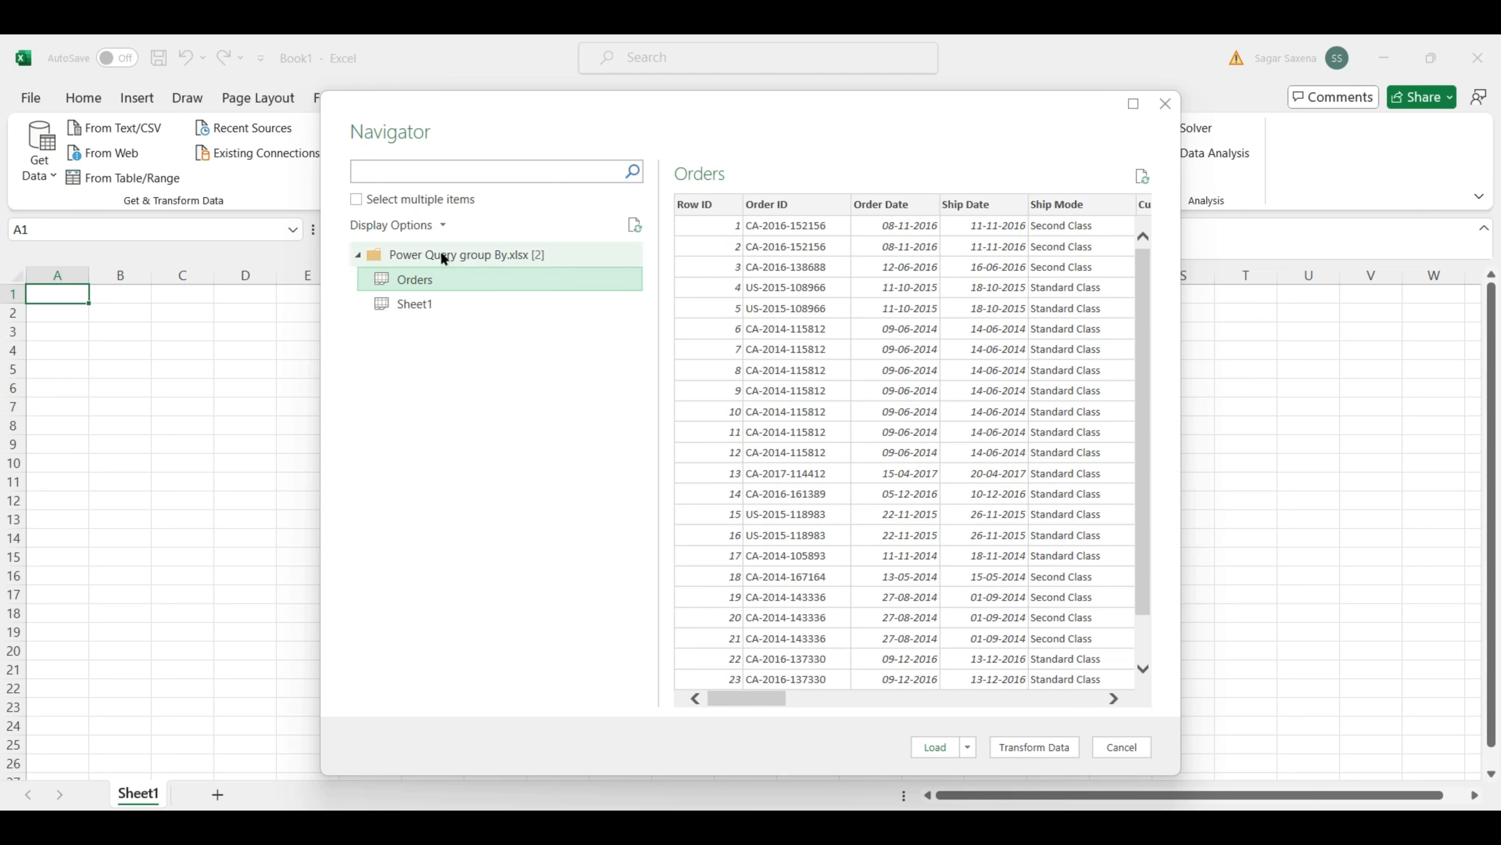
{"action": "left_click", "coordinate": [1044, 750]}
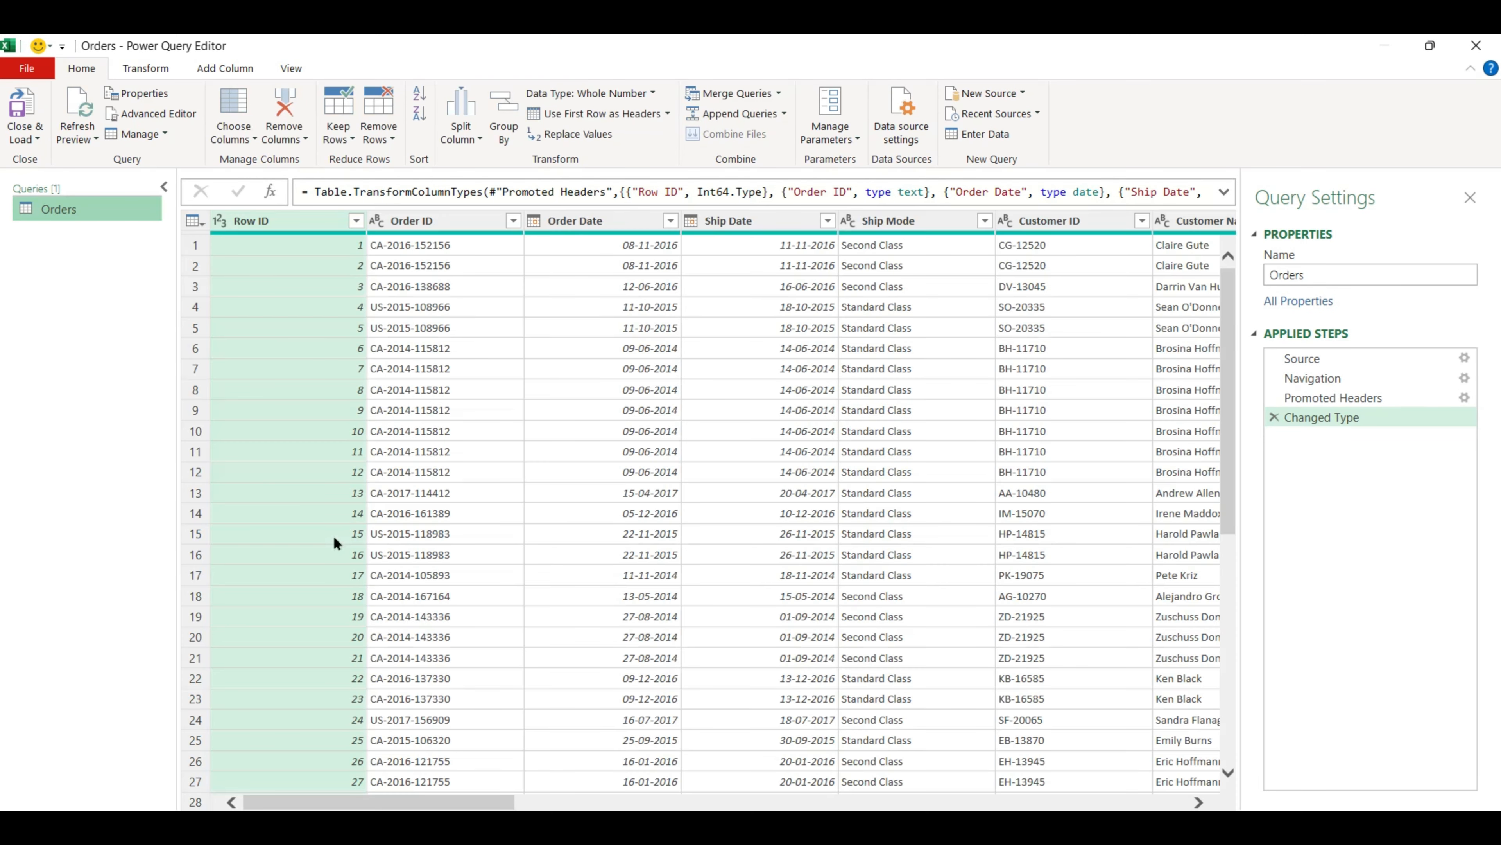
Examine the Order ID and Ship Date columns of the Orders query, and select the Order Date column
{"action": "left_click", "coordinate": [445, 246]}
{"action": "left_click", "coordinate": [727, 220]}
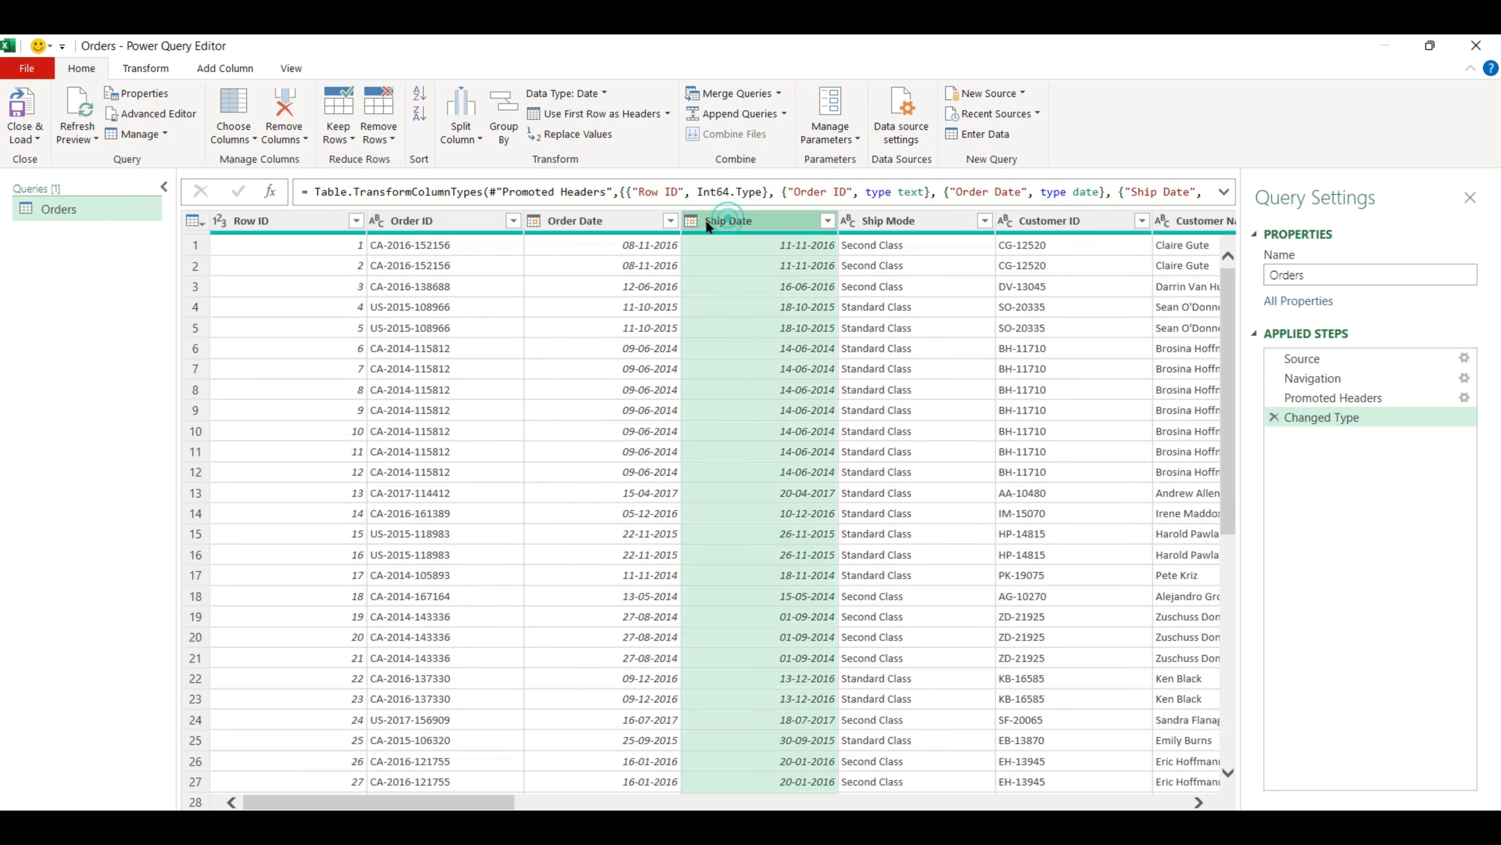
{"action": "left_click", "coordinate": [550, 222]}
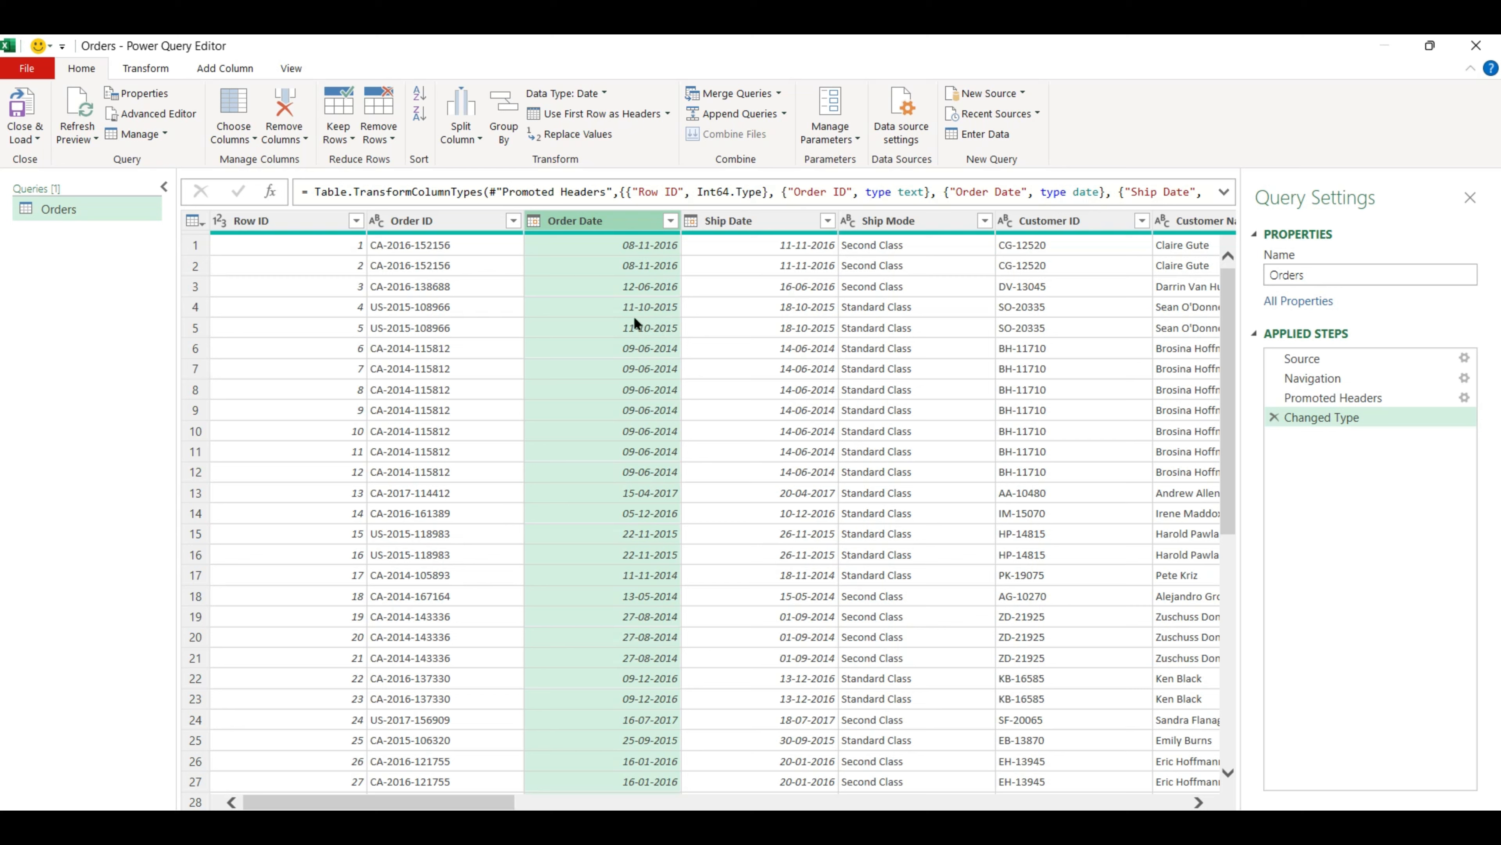
Transform the Order Date column to the start of its month and check the first converted dates
{"action": "left_click", "coordinate": [146, 69]}
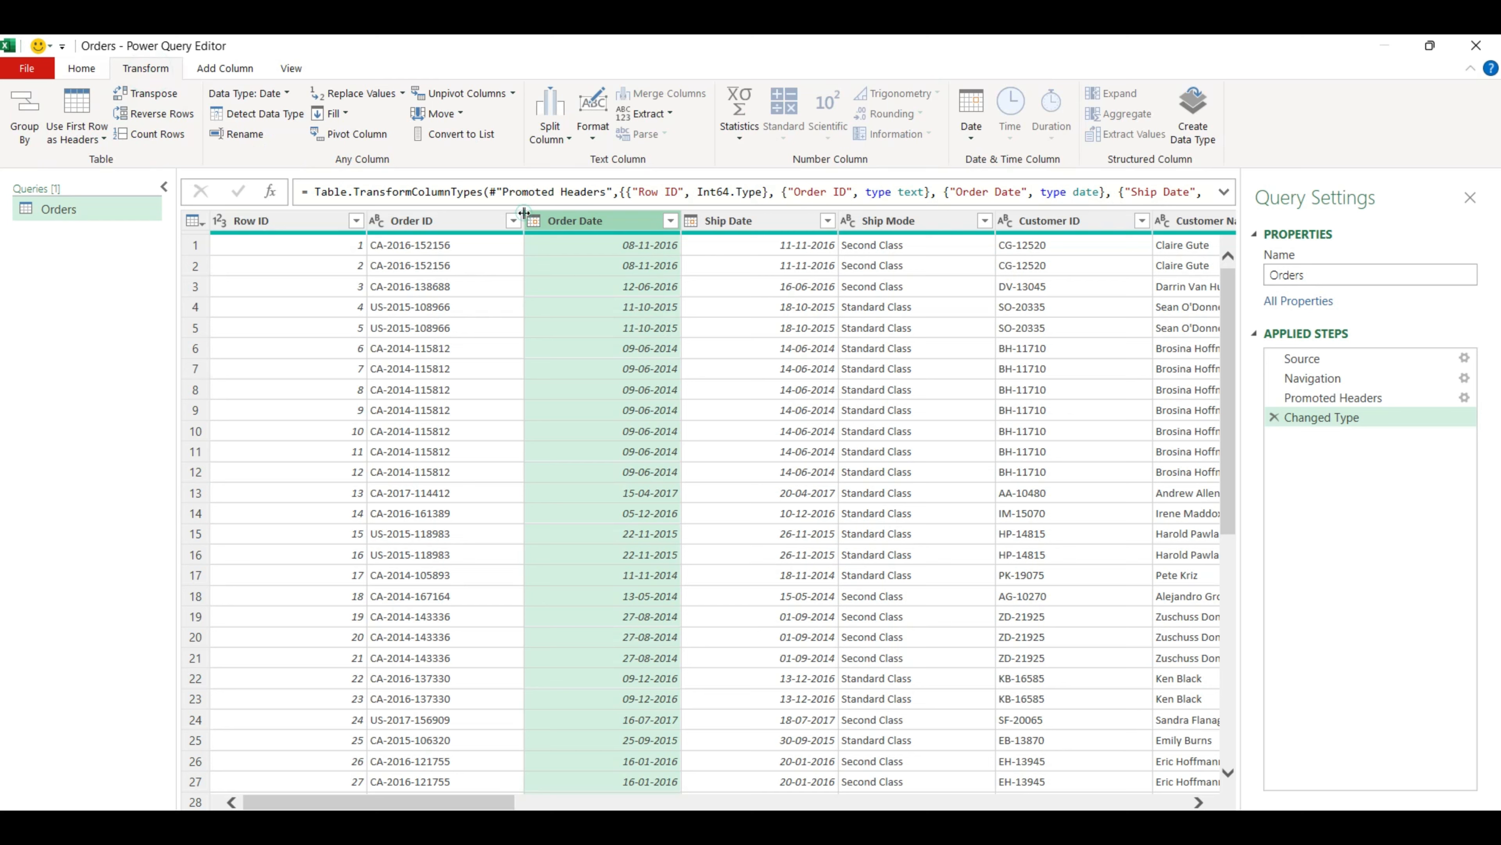
{"action": "left_click", "coordinate": [425, 251]}
{"action": "left_click", "coordinate": [591, 215]}
{"action": "left_click", "coordinate": [972, 131]}
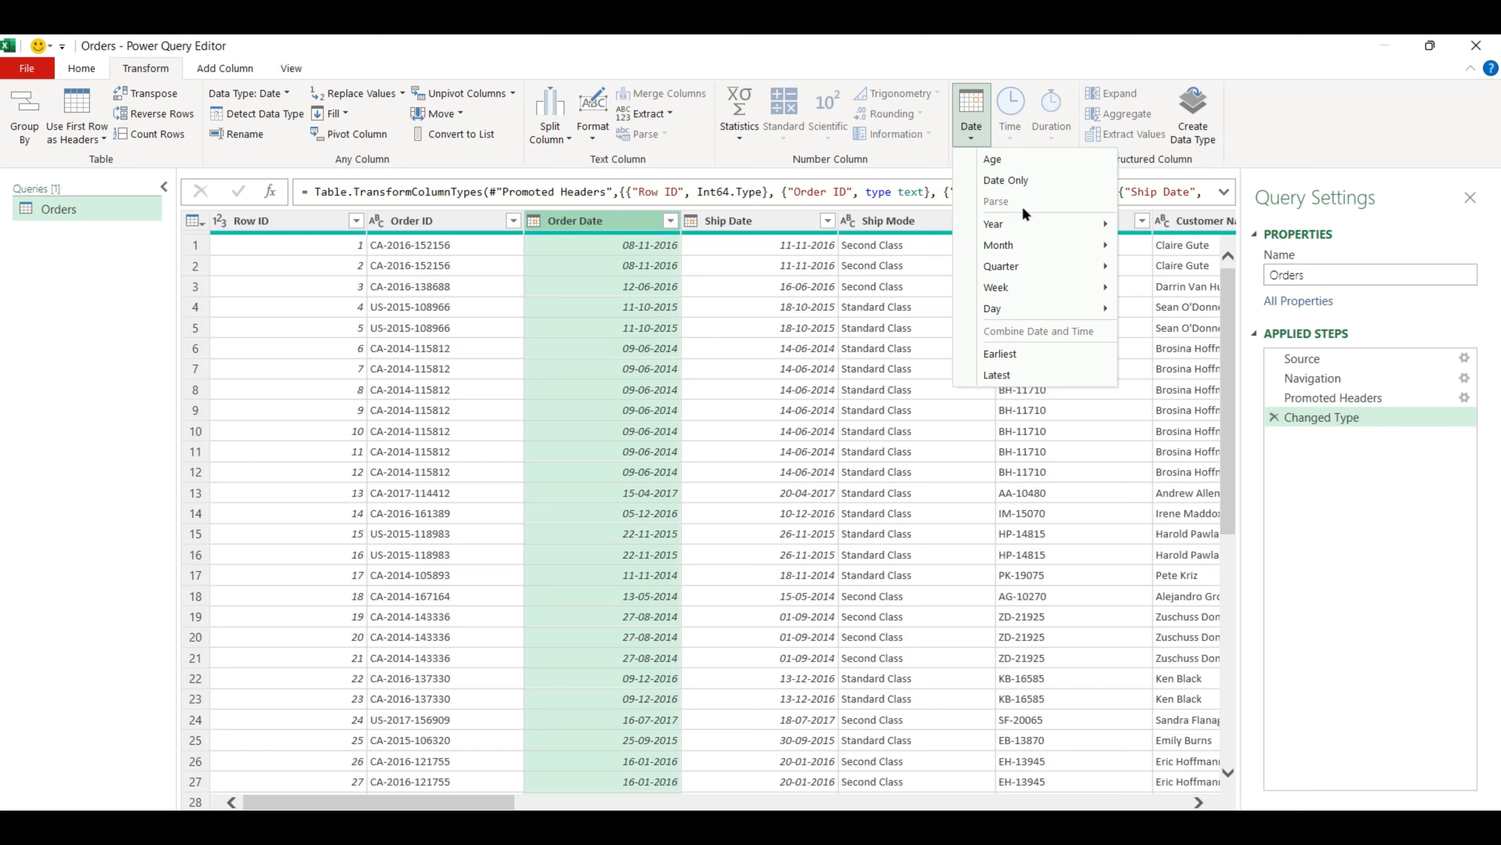
{"action": "mouse_move", "coordinate": [1026, 245]}
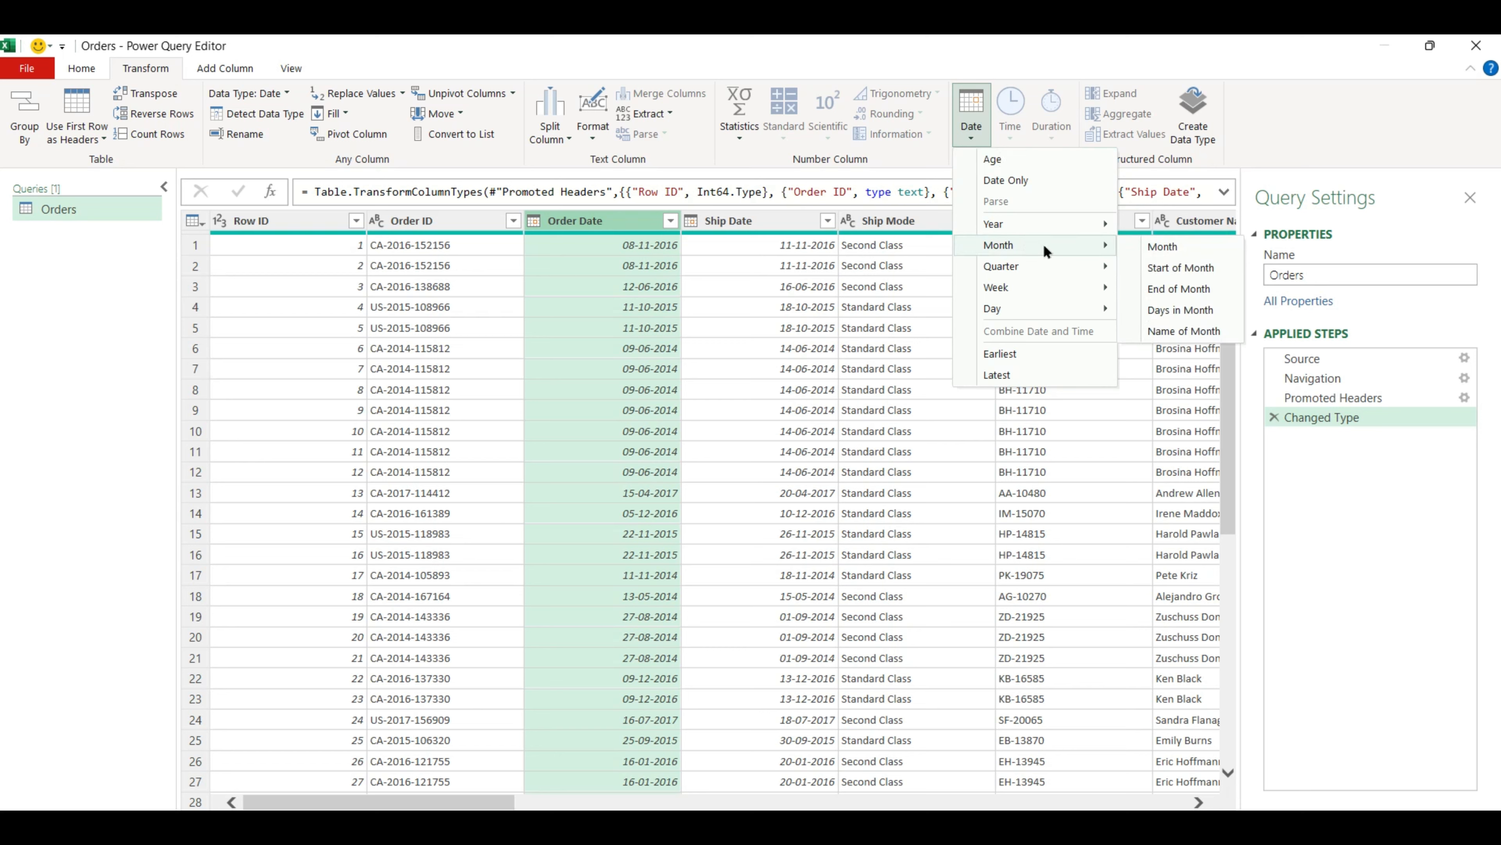
{"action": "left_click", "coordinate": [1187, 268]}
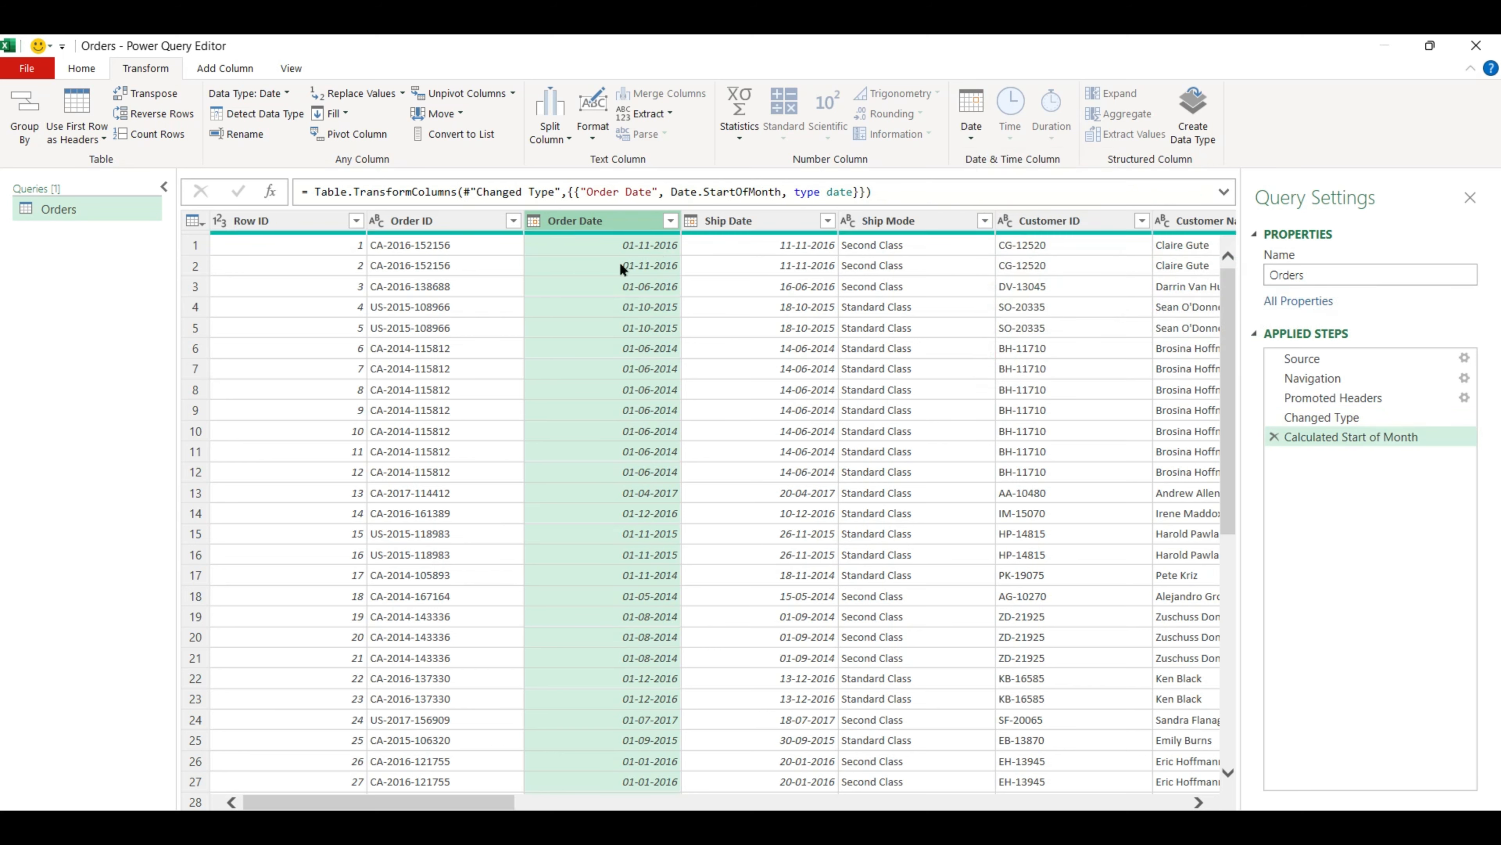
{"action": "left_click", "coordinate": [614, 248]}
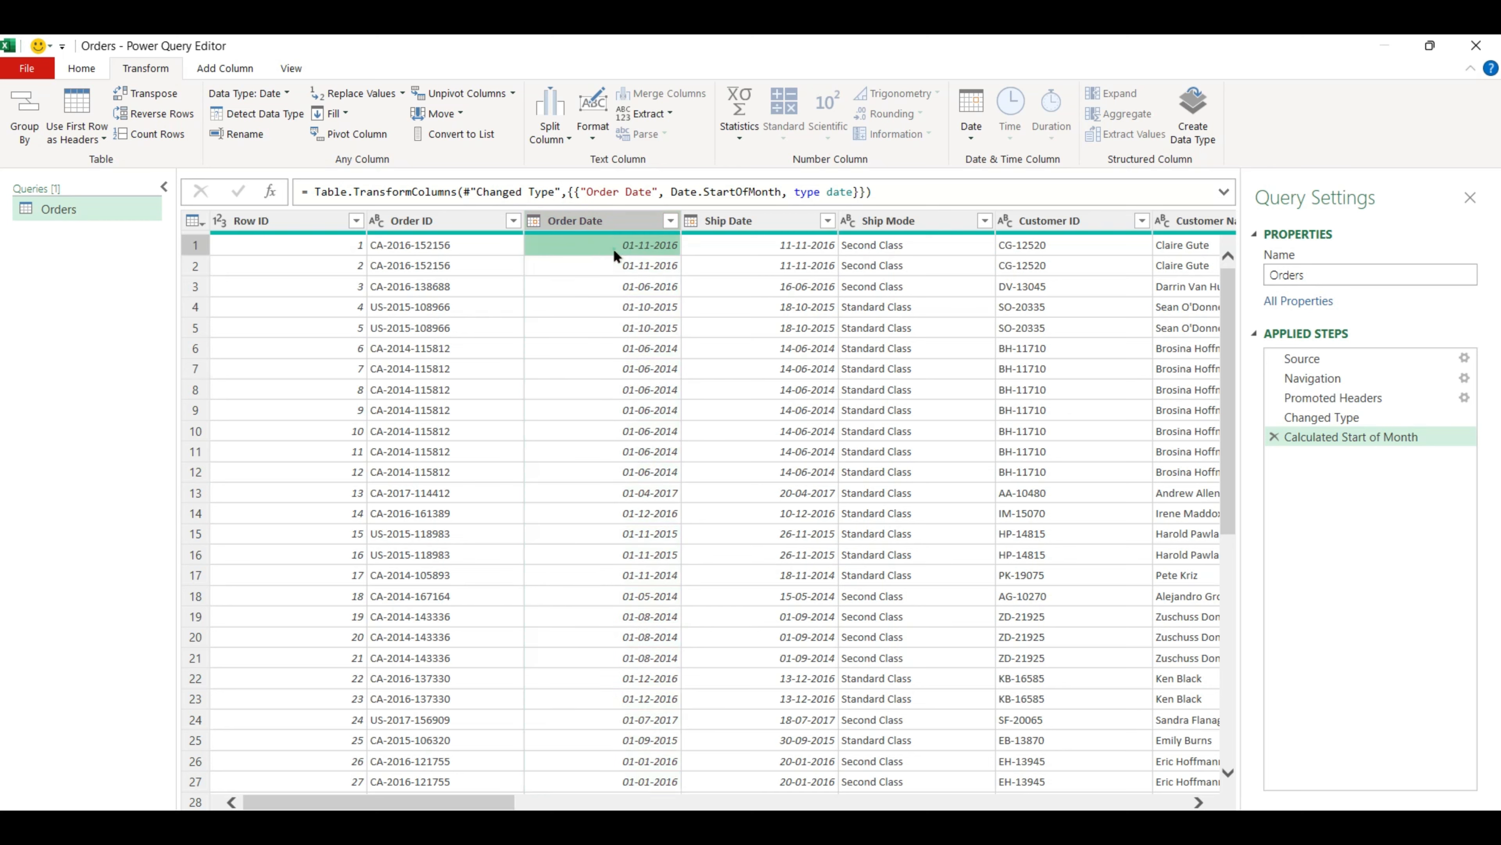
{"action": "left_click", "coordinate": [614, 262]}
{"action": "left_click", "coordinate": [616, 279]}
{"action": "left_click", "coordinate": [616, 307]}
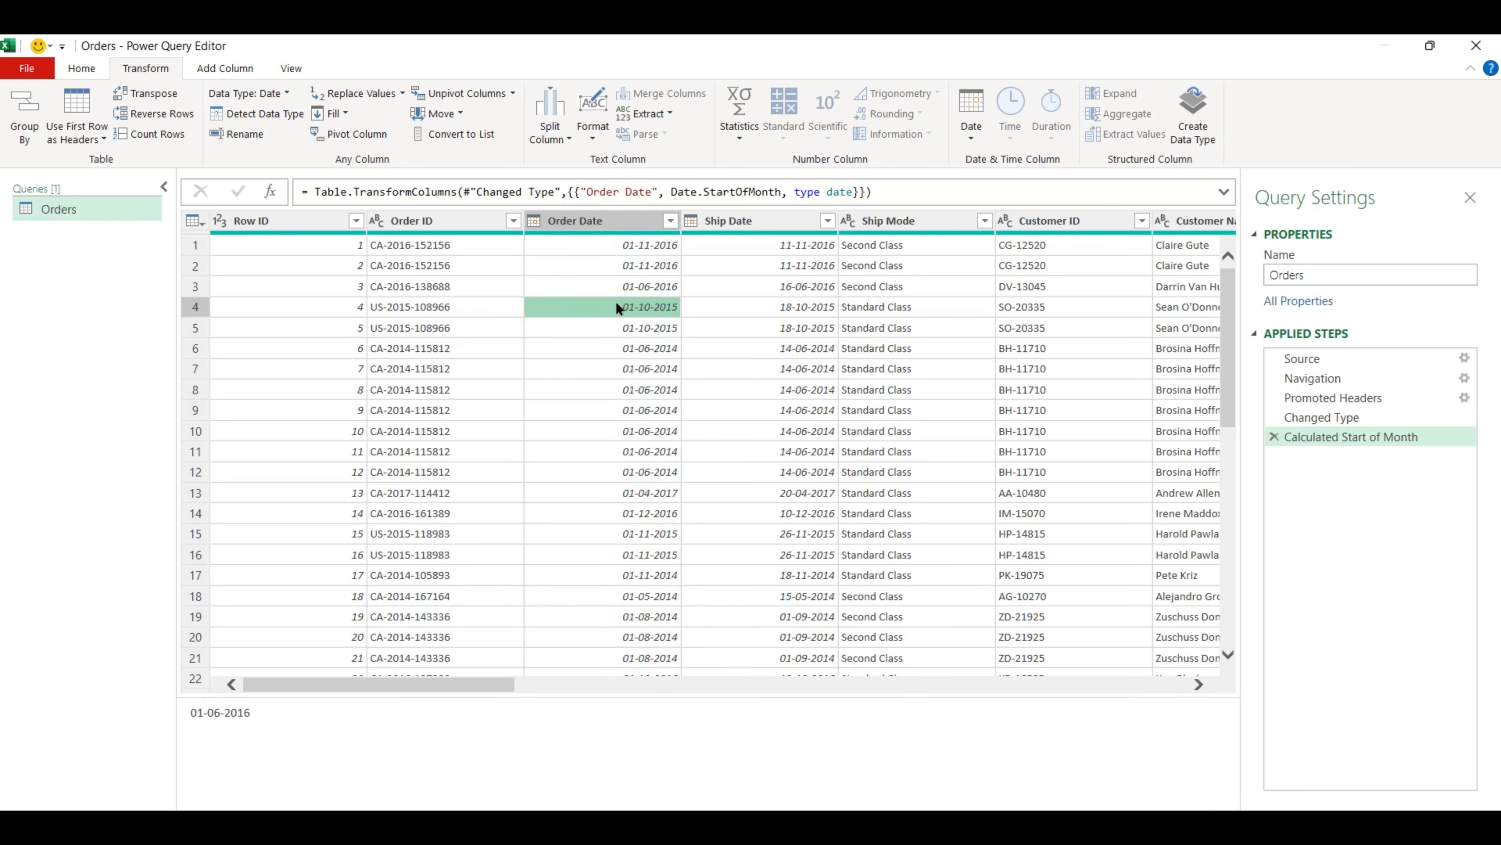
{"action": "left_click", "coordinate": [616, 264]}
{"action": "left_click", "coordinate": [611, 233]}
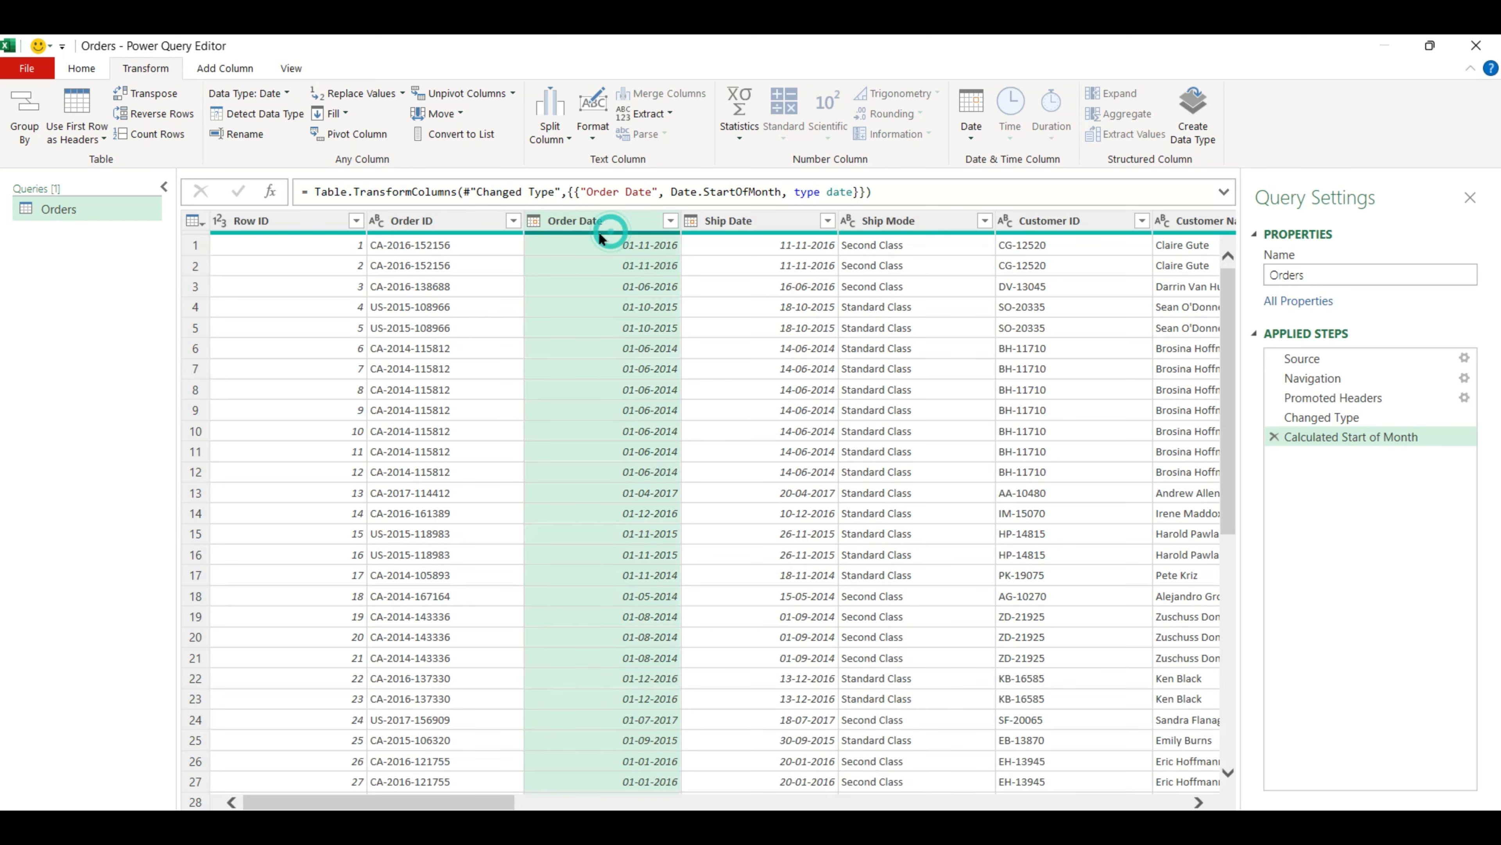
Start an advanced Group By on the Orders query and add four more grouping levels, five in total
{"action": "left_click", "coordinate": [431, 266]}
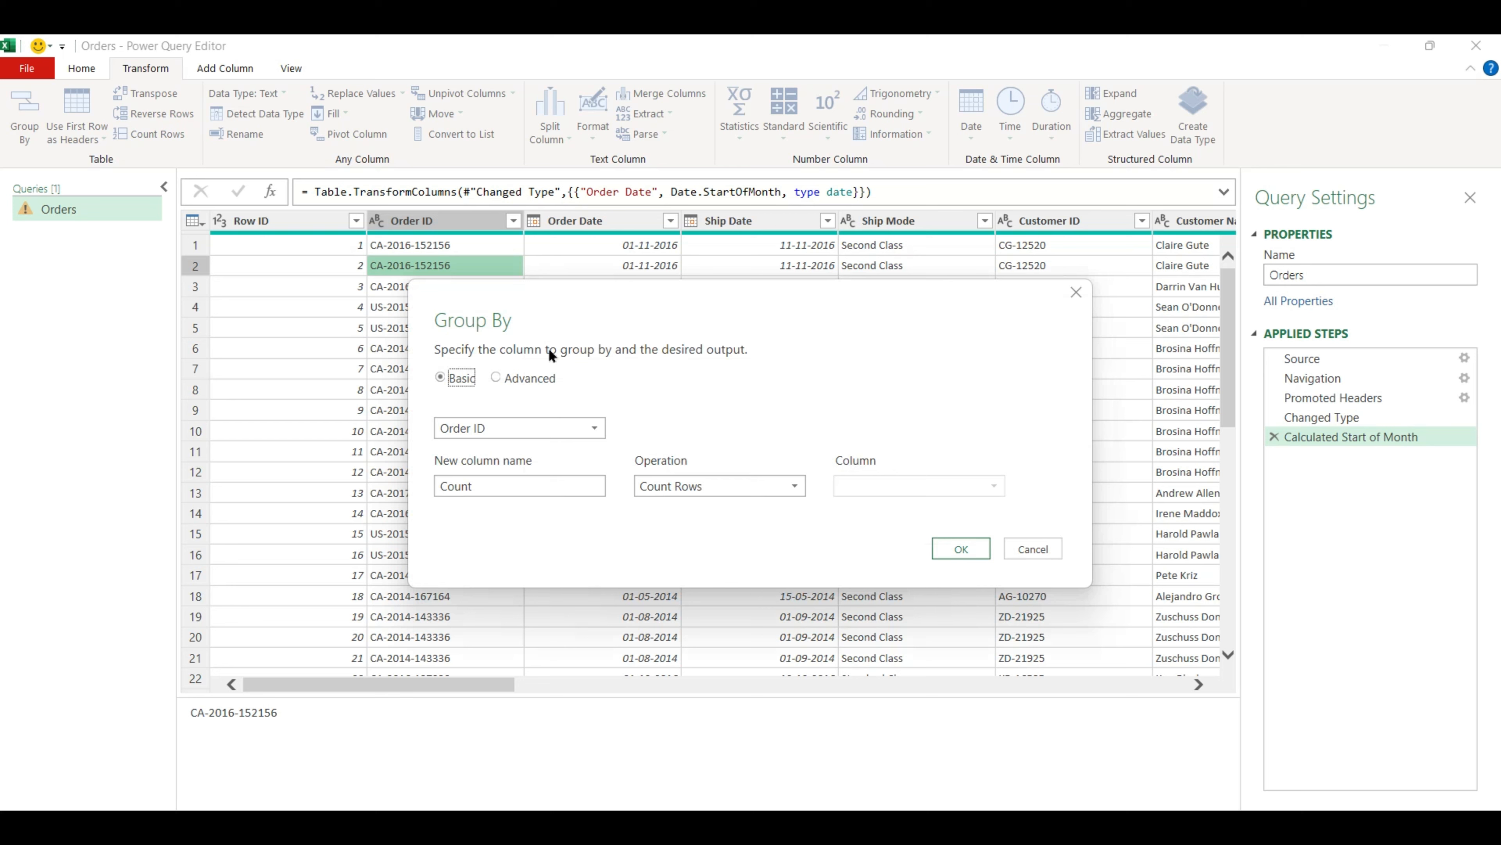
{"action": "left_click", "coordinate": [532, 370]}
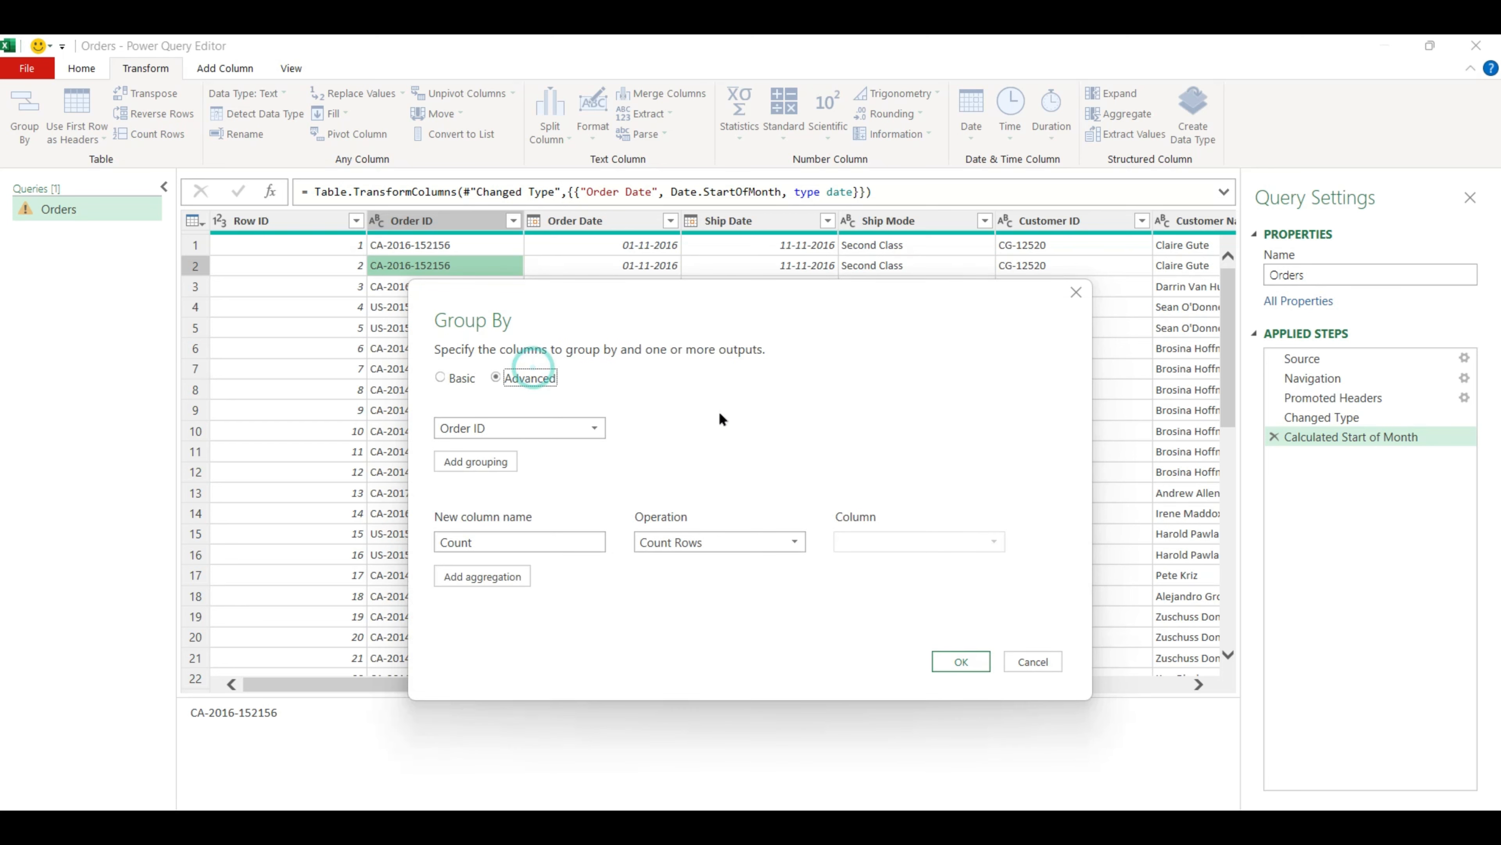
{"action": "left_click", "coordinate": [508, 460]}
{"action": "left_click", "coordinate": [492, 491]}
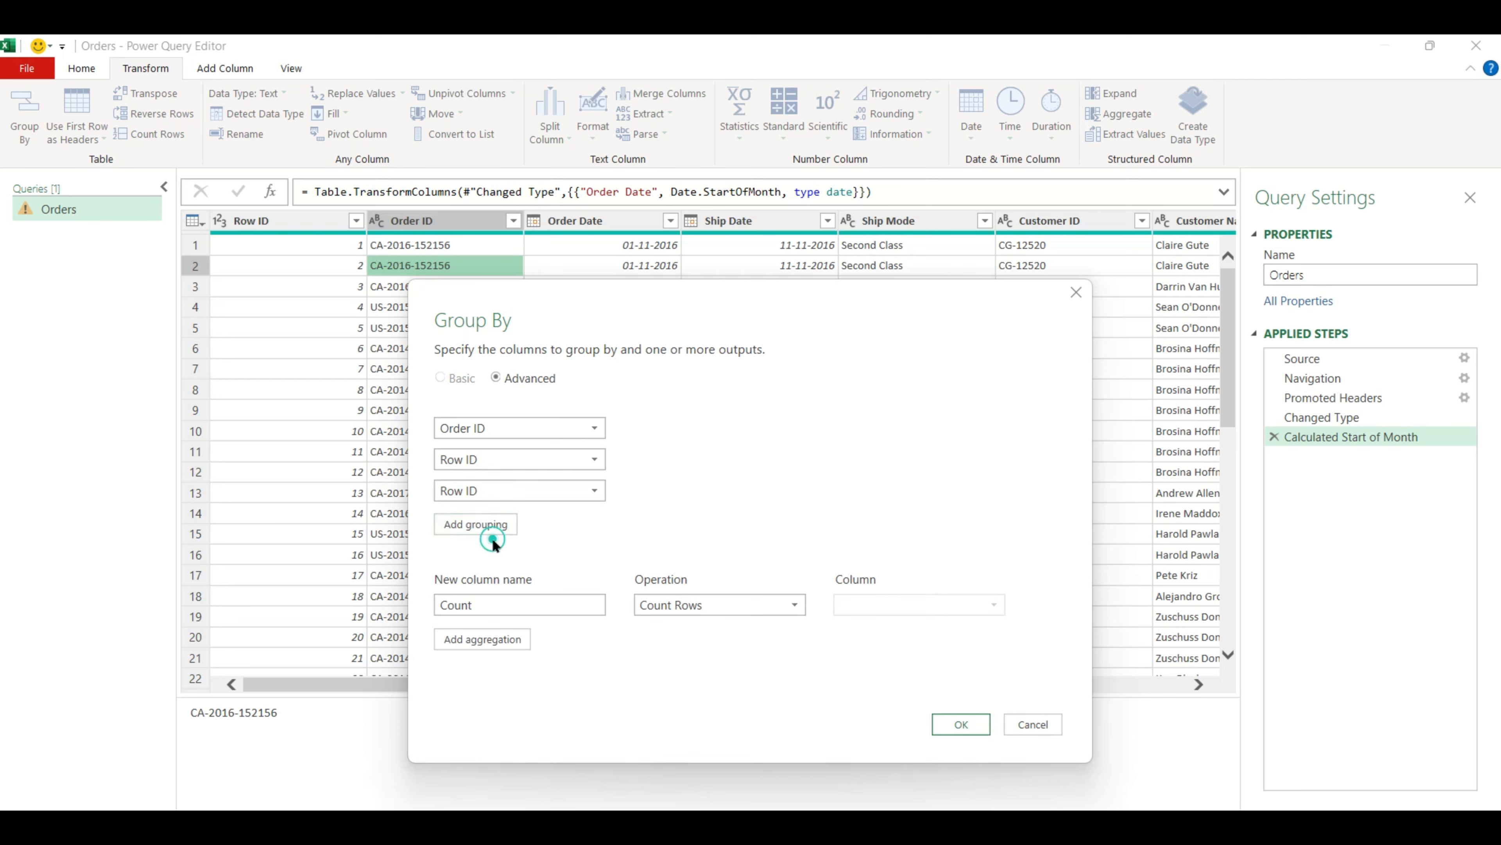
{"action": "left_click", "coordinate": [491, 529]}
{"action": "left_click", "coordinate": [494, 562]}
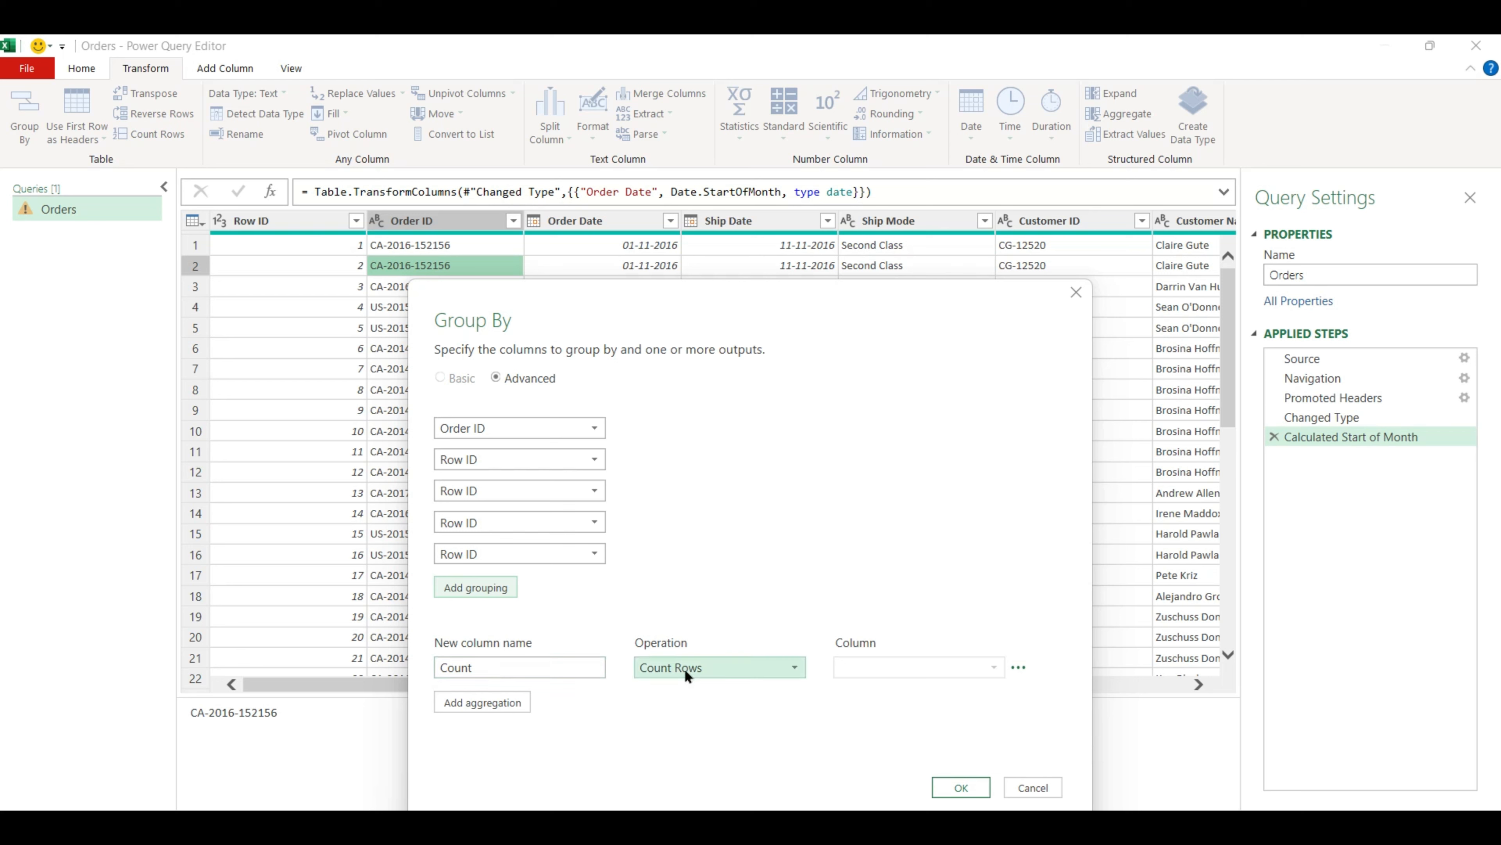
Define the first aggregation as a new column named Sales that sums the Sales column
{"action": "double_click", "coordinate": [536, 673]}
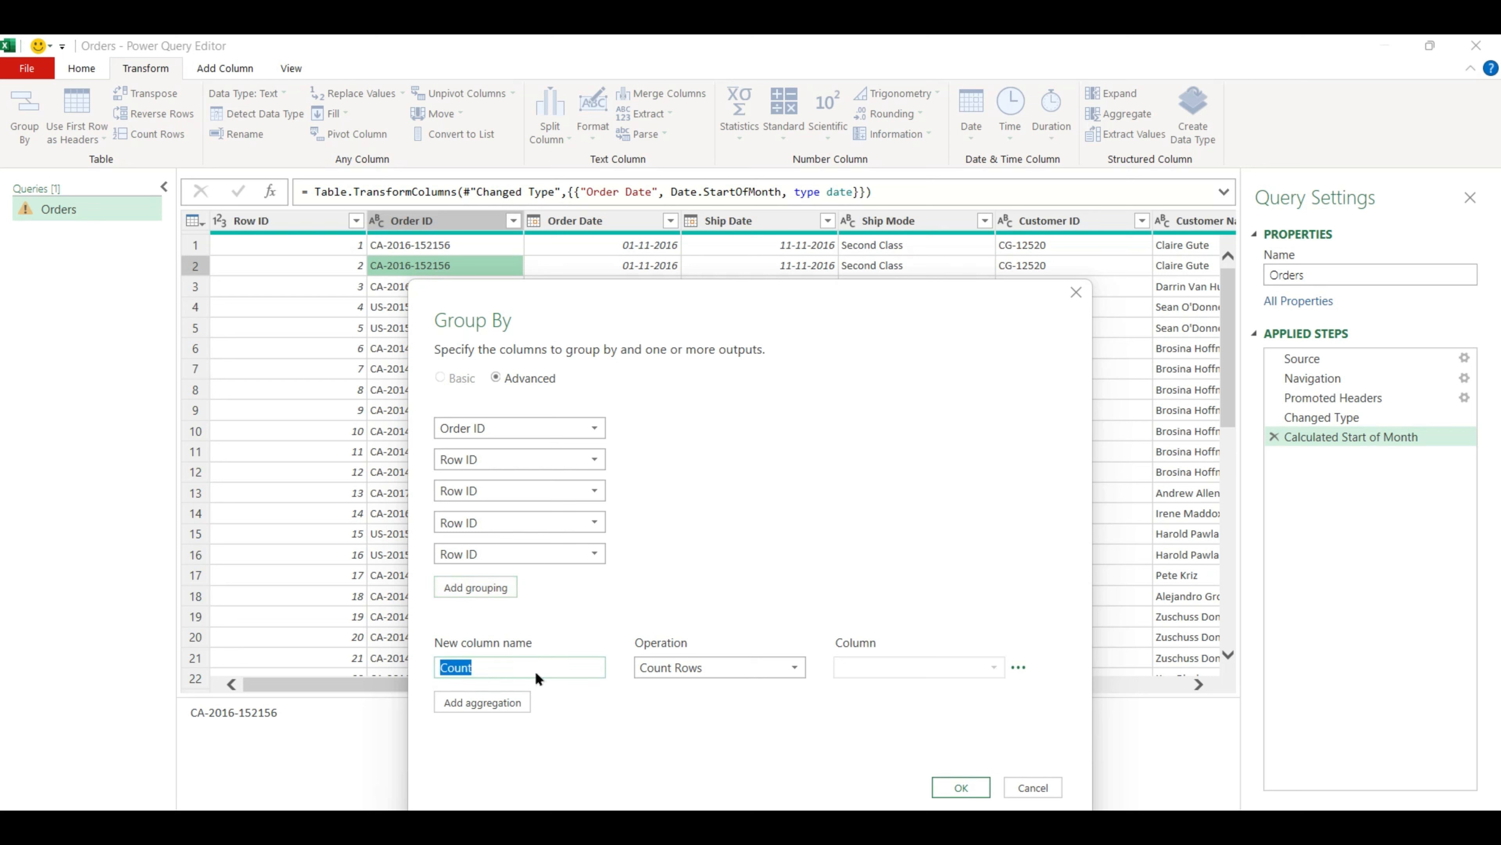
{"action": "key", "text": "BackSpace"}
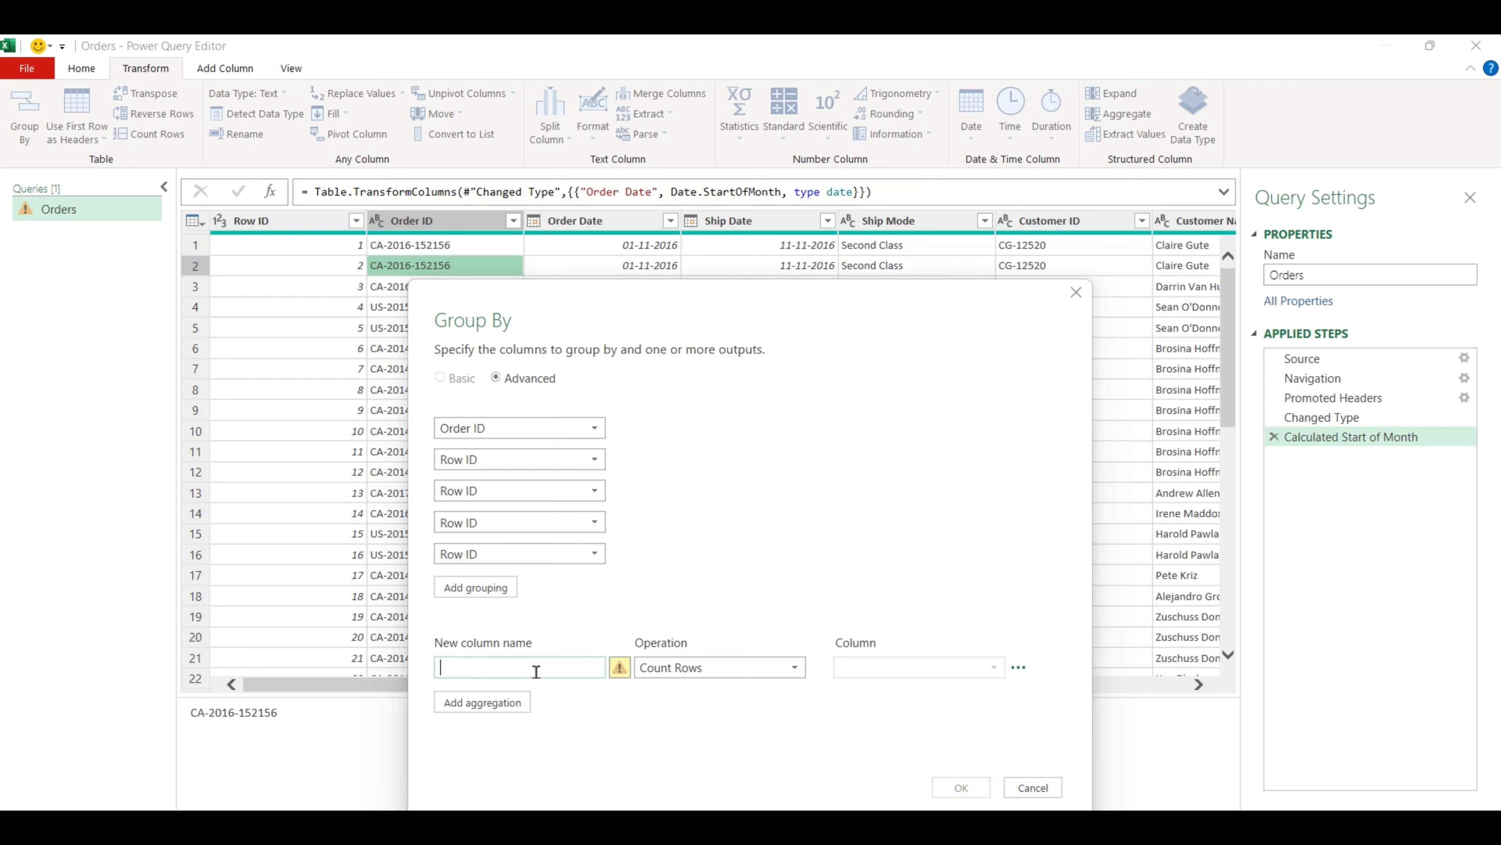
{"action": "type", "text": "Sales"}
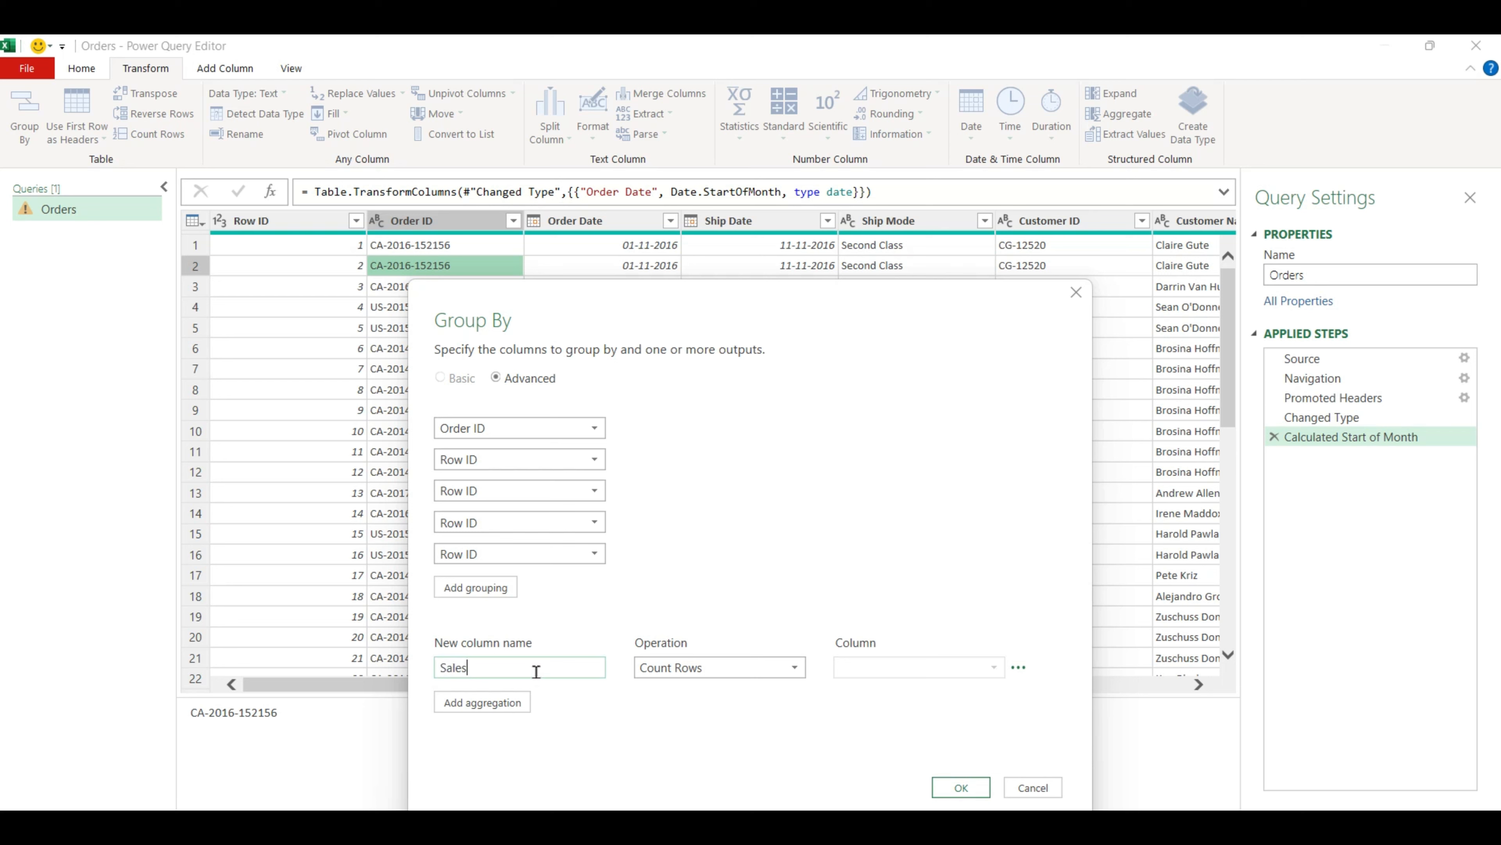
{"action": "left_click", "coordinate": [637, 669]}
{"action": "left_click", "coordinate": [691, 509]}
{"action": "left_click", "coordinate": [902, 661]}
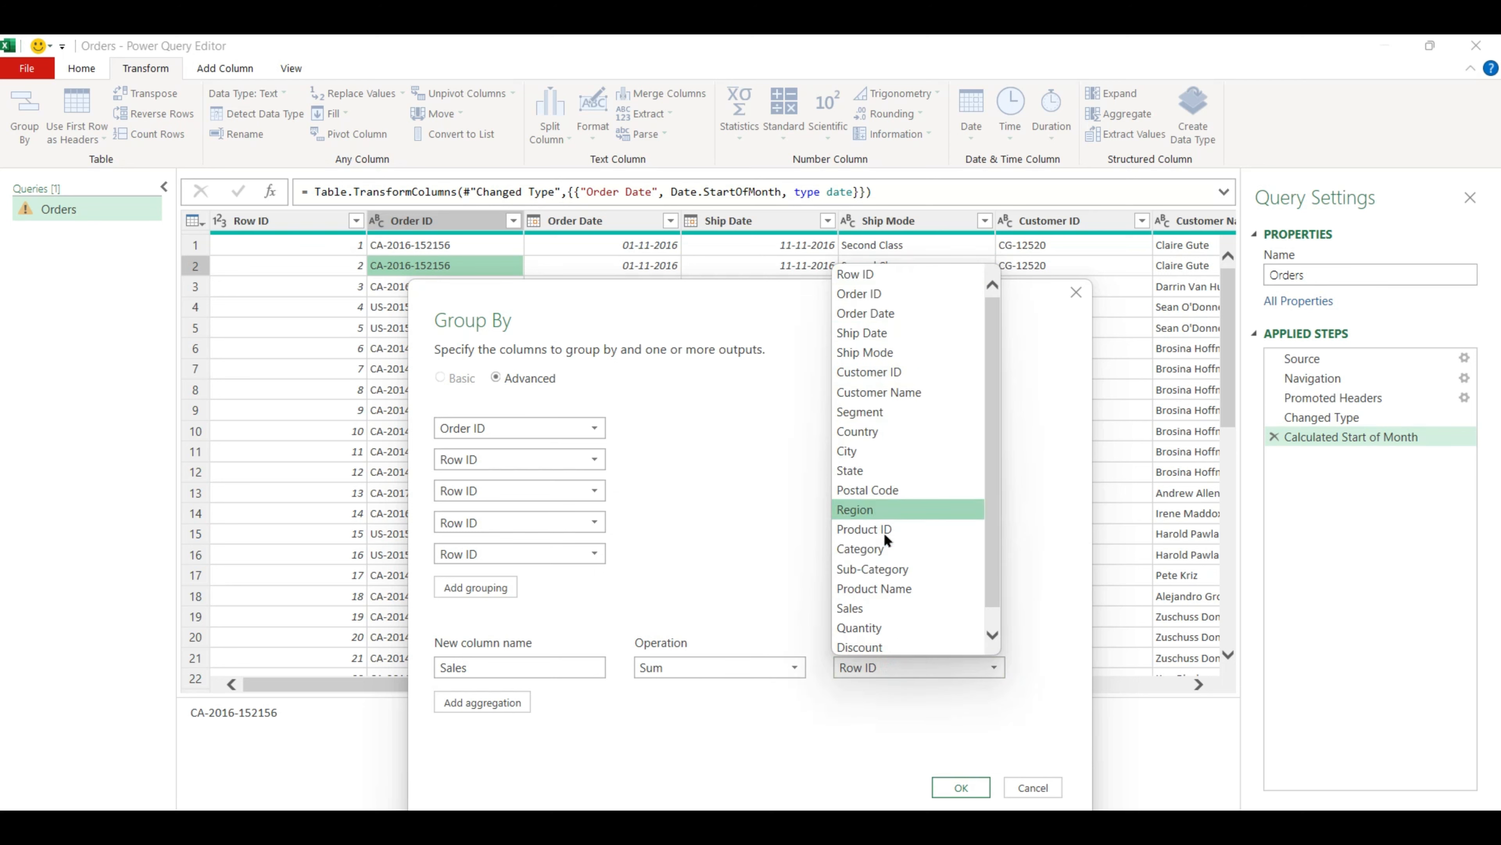
{"action": "left_click", "coordinate": [875, 608]}
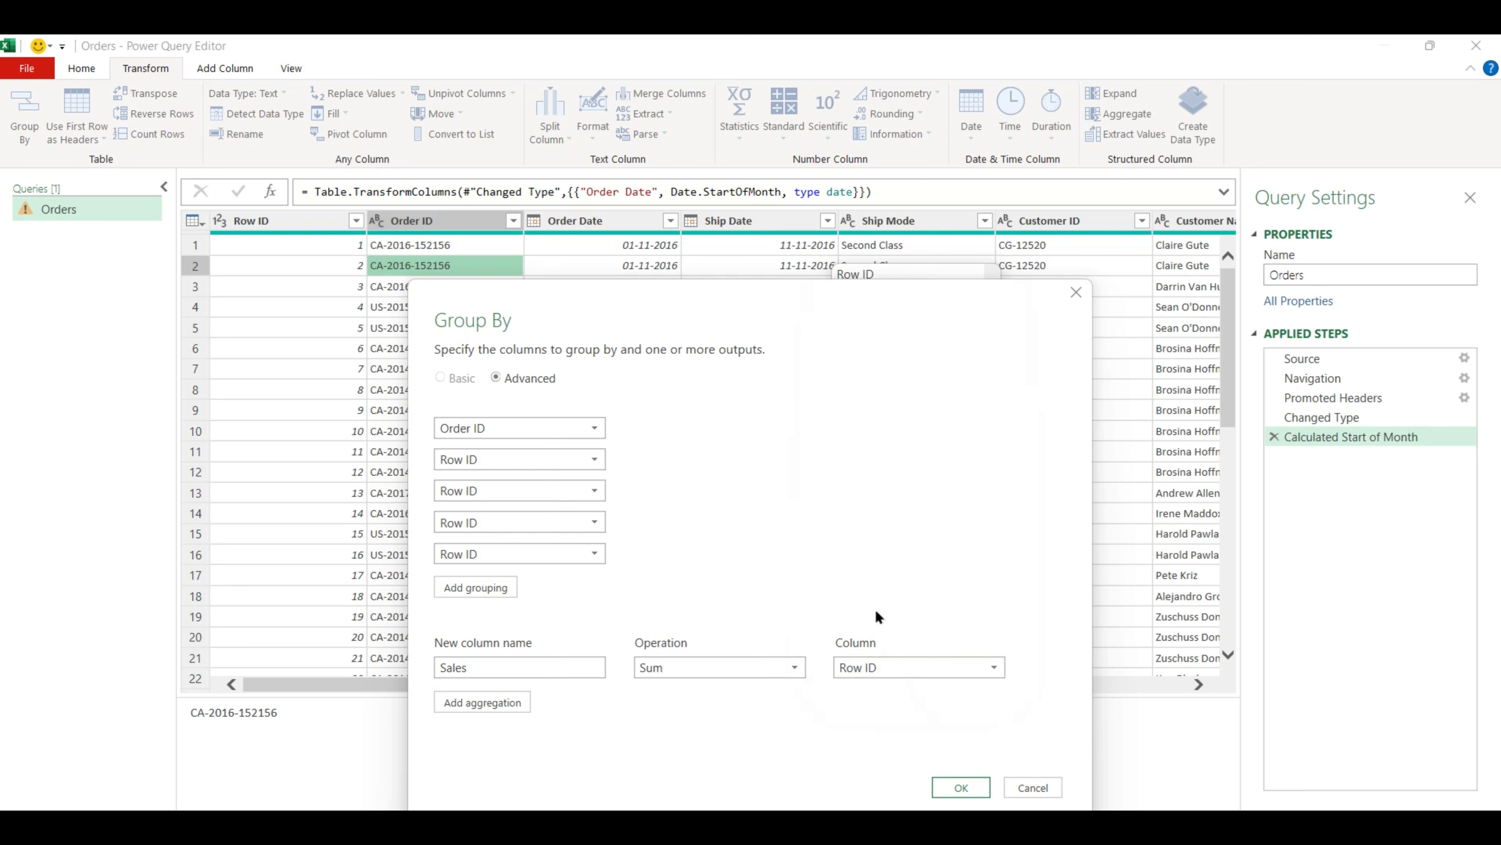
Add a second aggregation named Quanity that sums the Quantity column
{"action": "left_click", "coordinate": [473, 704]}
{"action": "type", "text": "Quanity"}
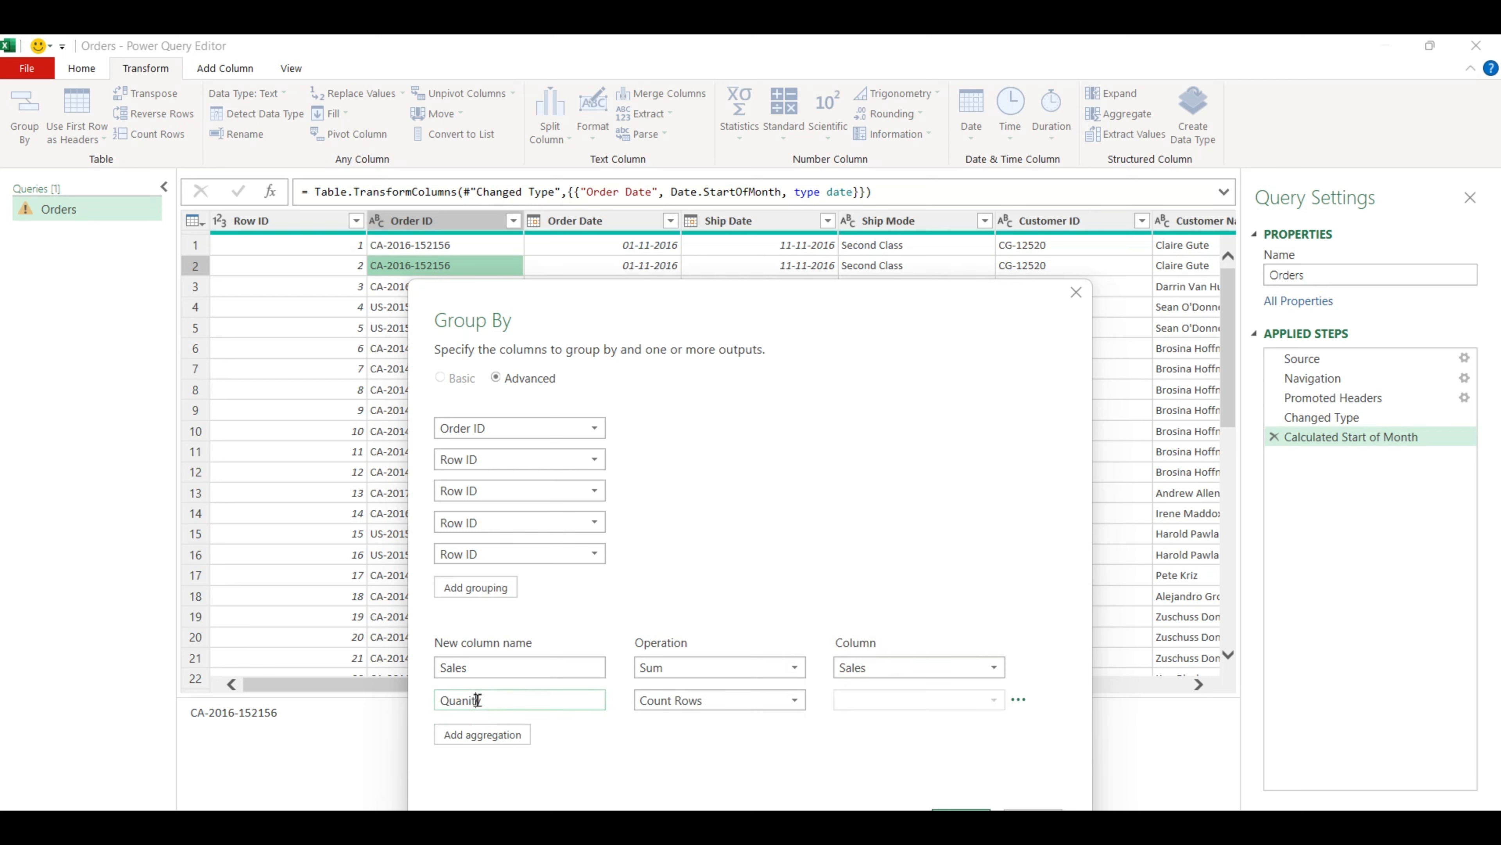
{"action": "left_click", "coordinate": [743, 701]}
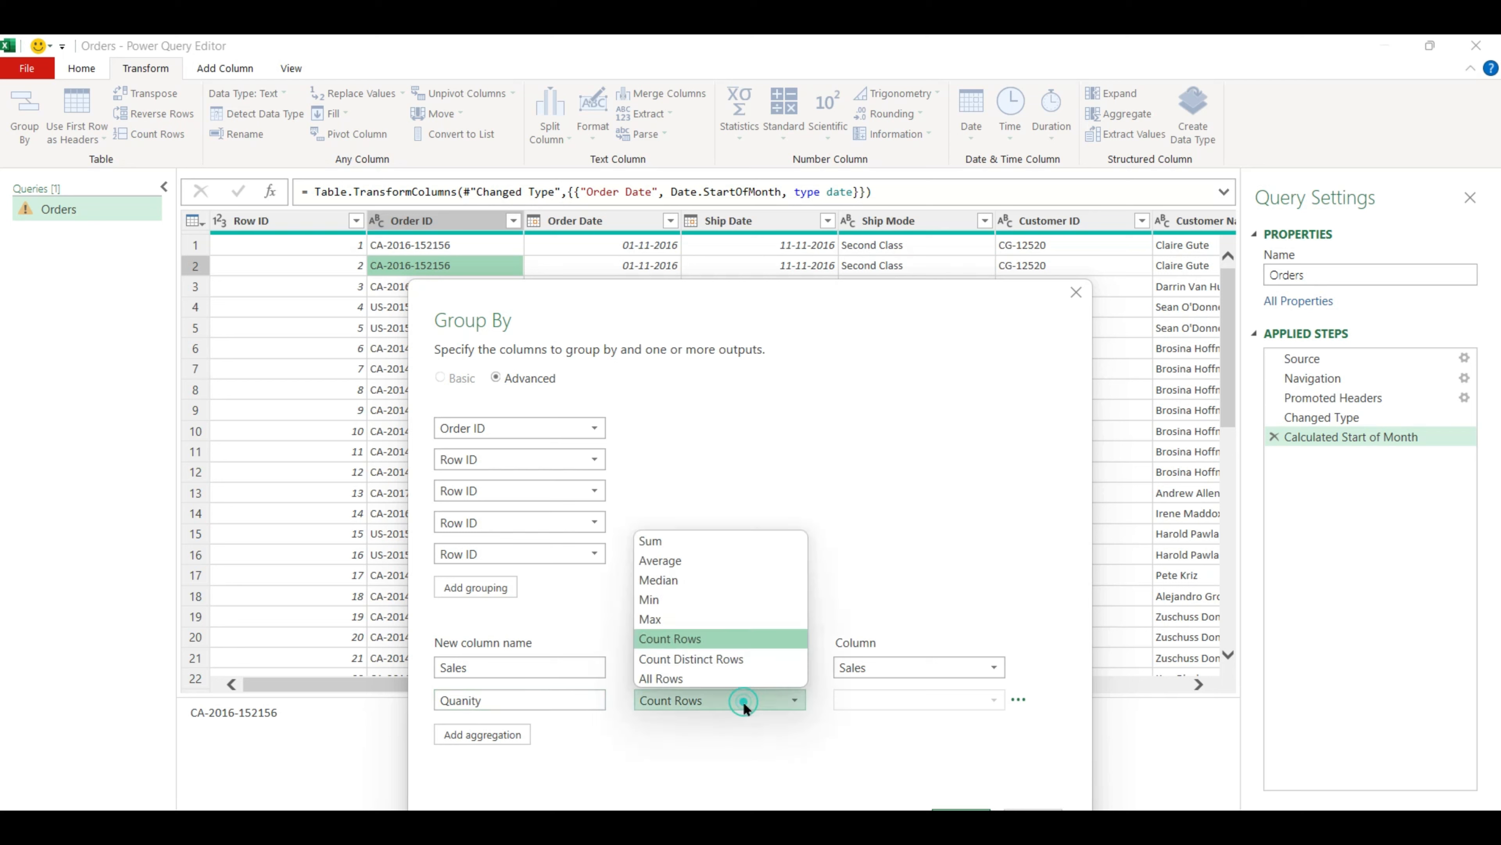
{"action": "left_click", "coordinate": [698, 539]}
{"action": "left_click", "coordinate": [919, 701]}
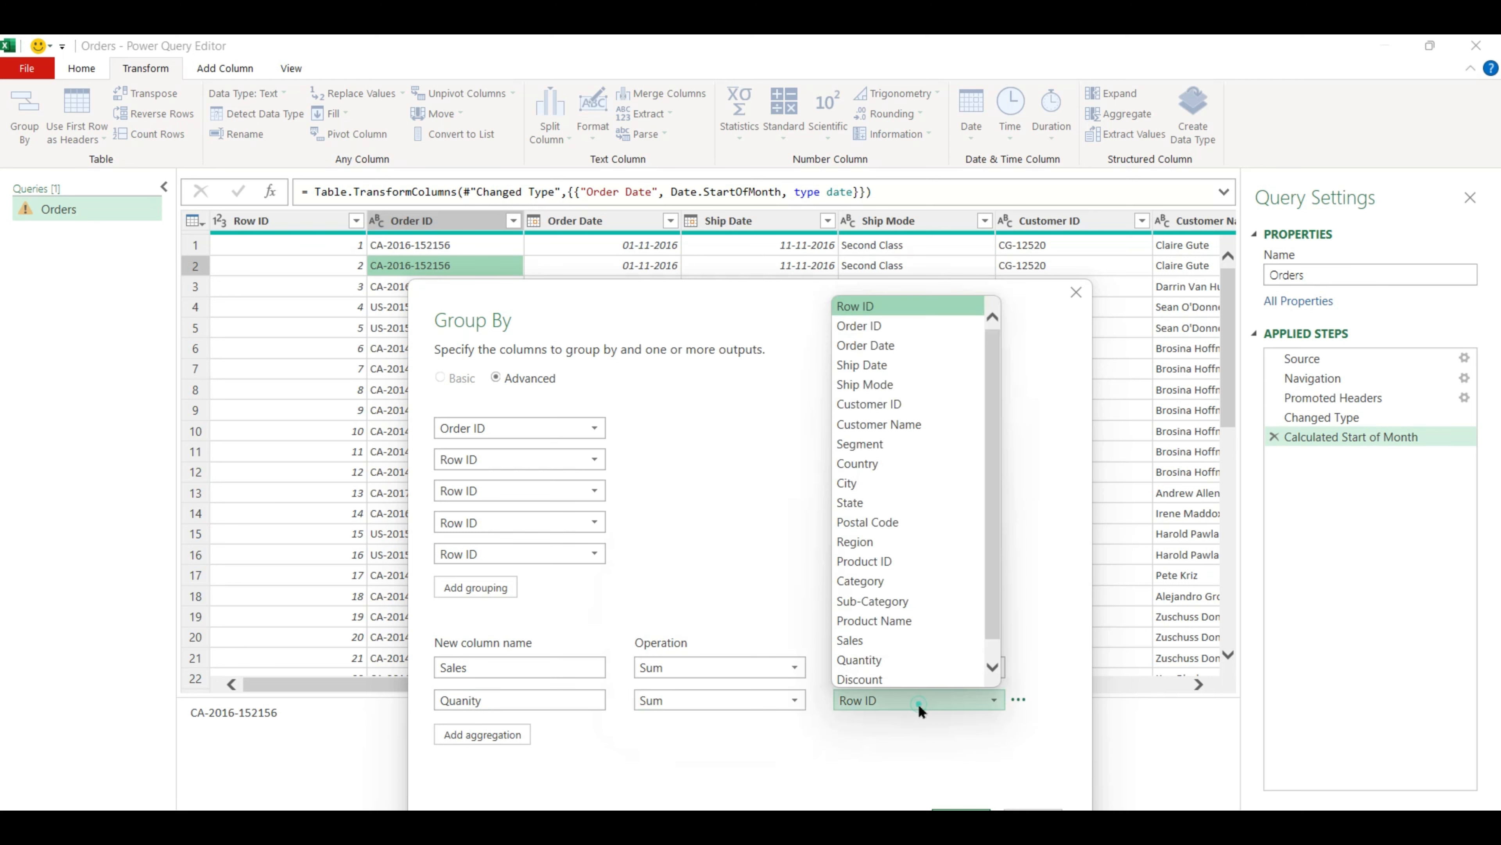
{"action": "left_click", "coordinate": [888, 655]}
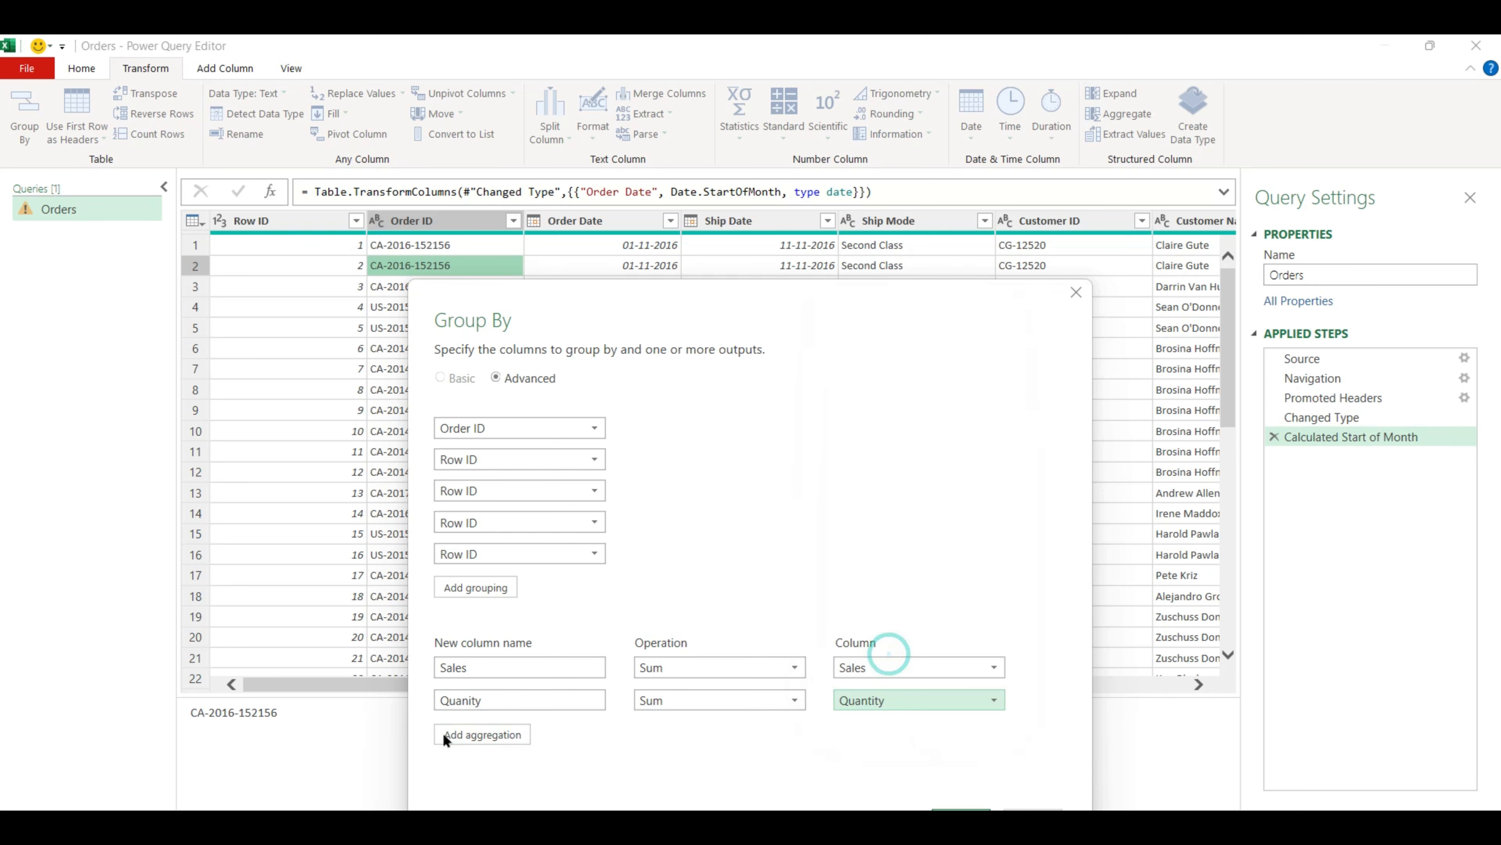
Add a third aggregation named Profit that sums the Profit column
{"action": "left_click", "coordinate": [484, 734]}
{"action": "left_click", "coordinate": [510, 733]}
{"action": "type", "text": "Pr"}
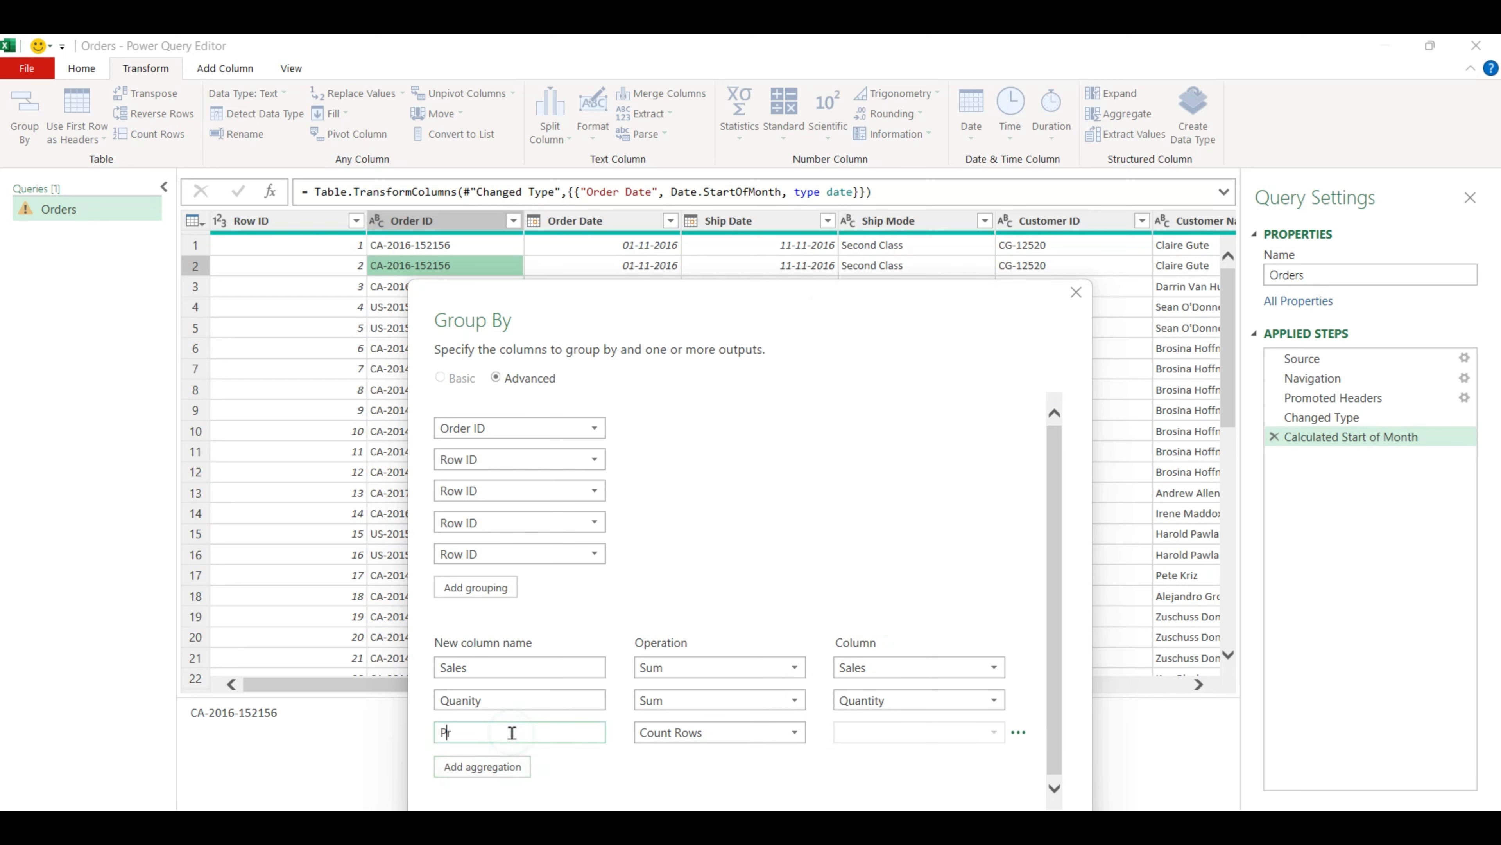
{"action": "type", "text": "ofit"}
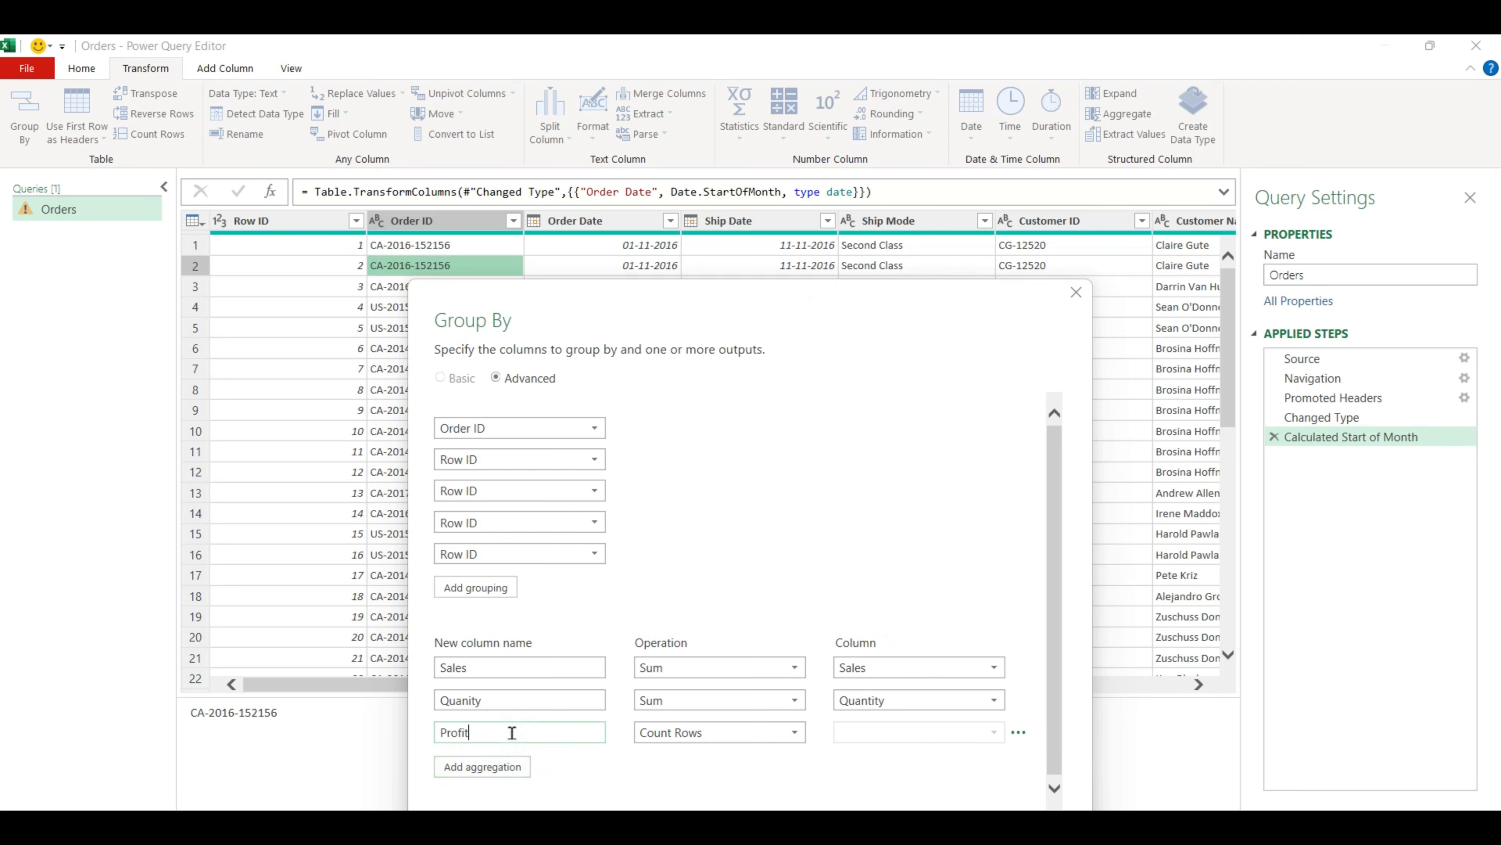
{"action": "left_click", "coordinate": [712, 730]}
{"action": "left_click", "coordinate": [693, 578]}
{"action": "left_click", "coordinate": [920, 732]}
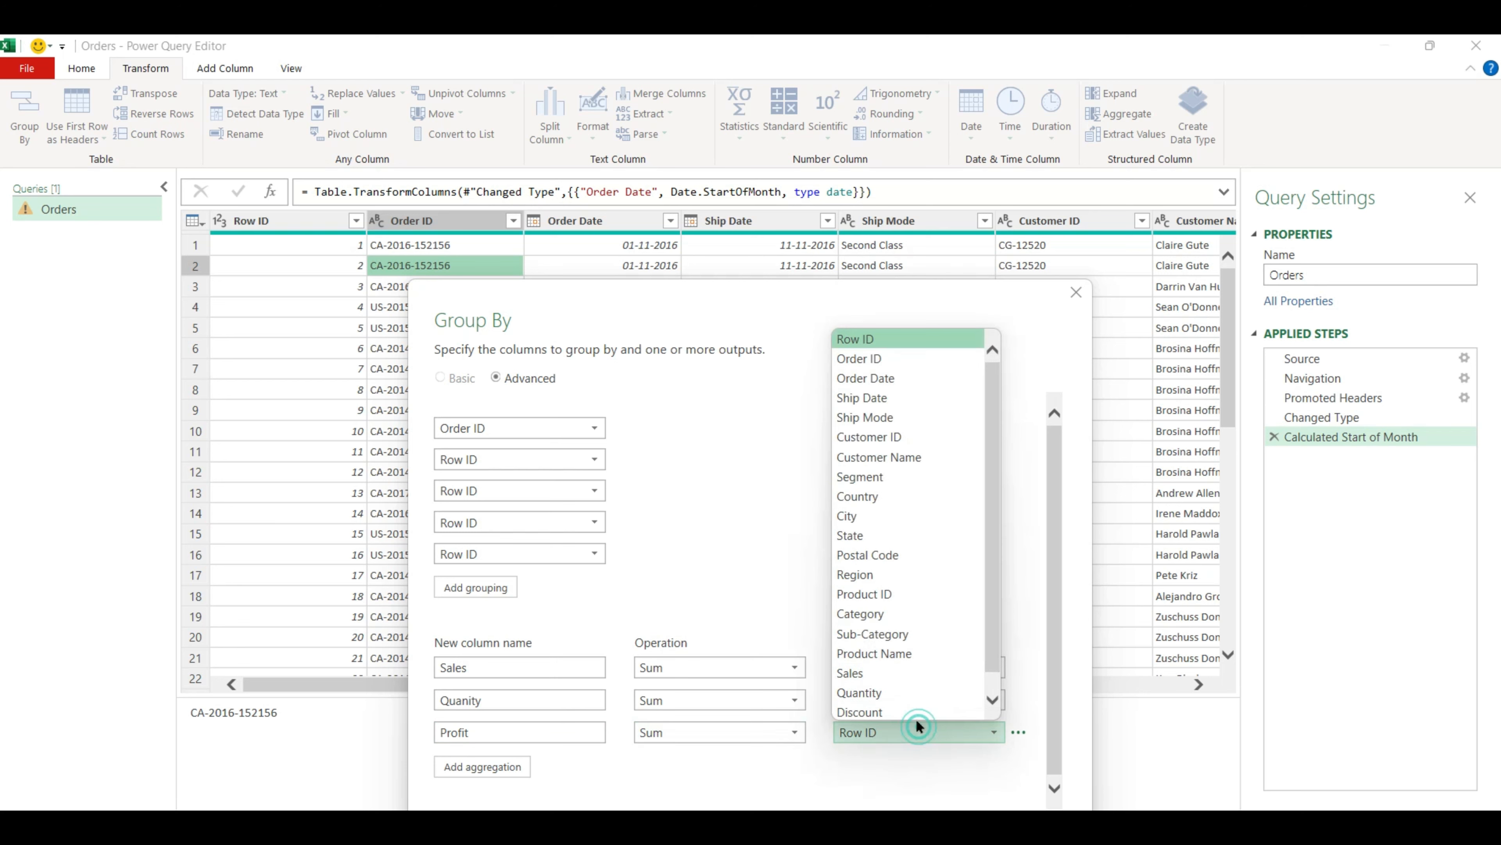
{"action": "scroll", "coordinate": [904, 661], "scroll_direction": "down", "scroll_amount": 1}
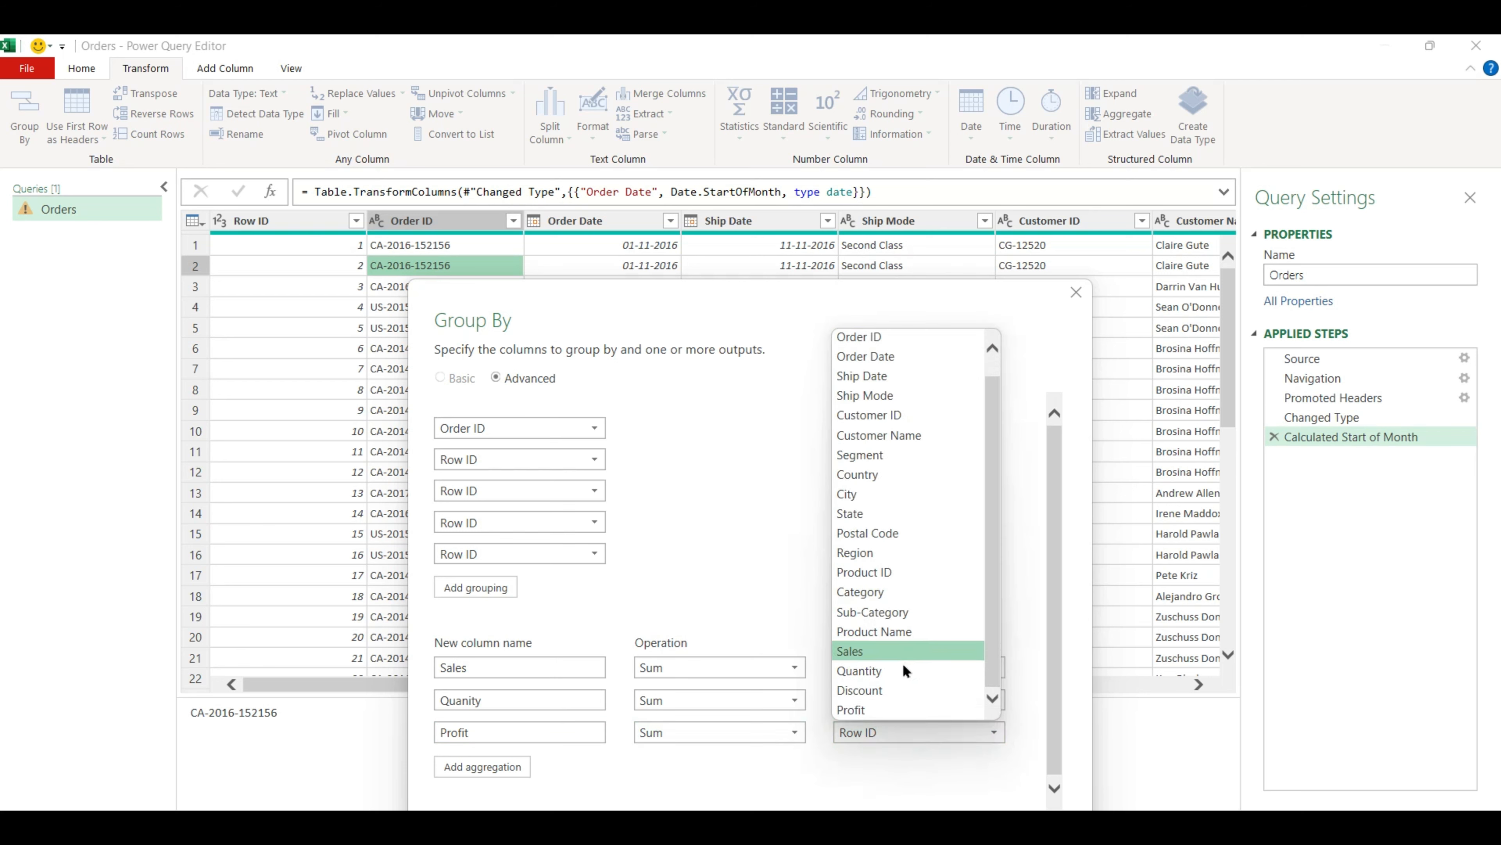
{"action": "left_click", "coordinate": [879, 703]}
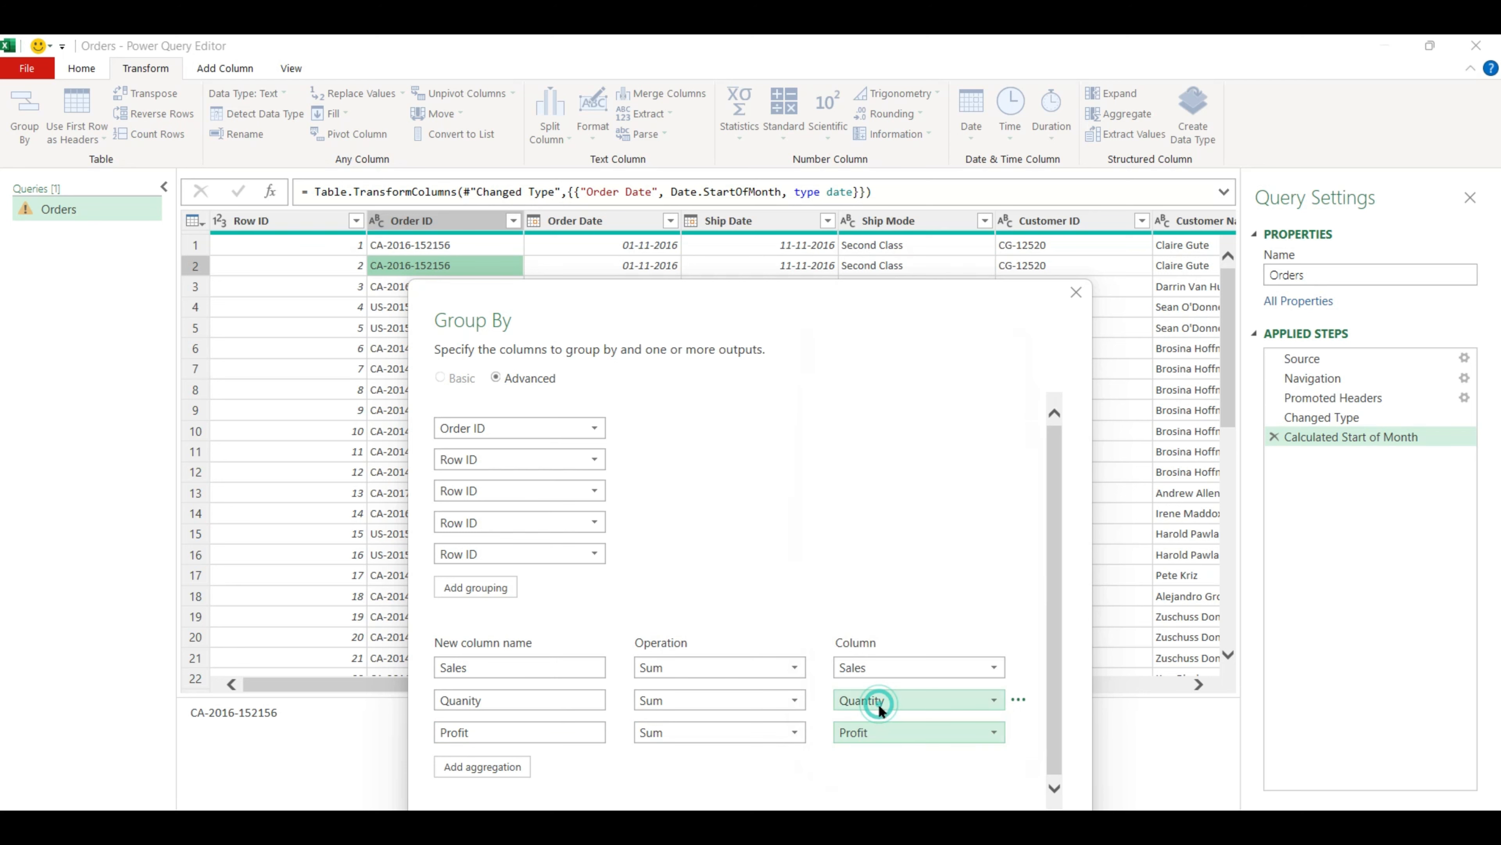
Set the grouping levels to Order Date, Customer Name, Segment, Category and Ship Mode, apply the grouping, and select the Customer Name column
{"action": "left_click", "coordinate": [497, 422]}
{"action": "left_click", "coordinate": [506, 484]}
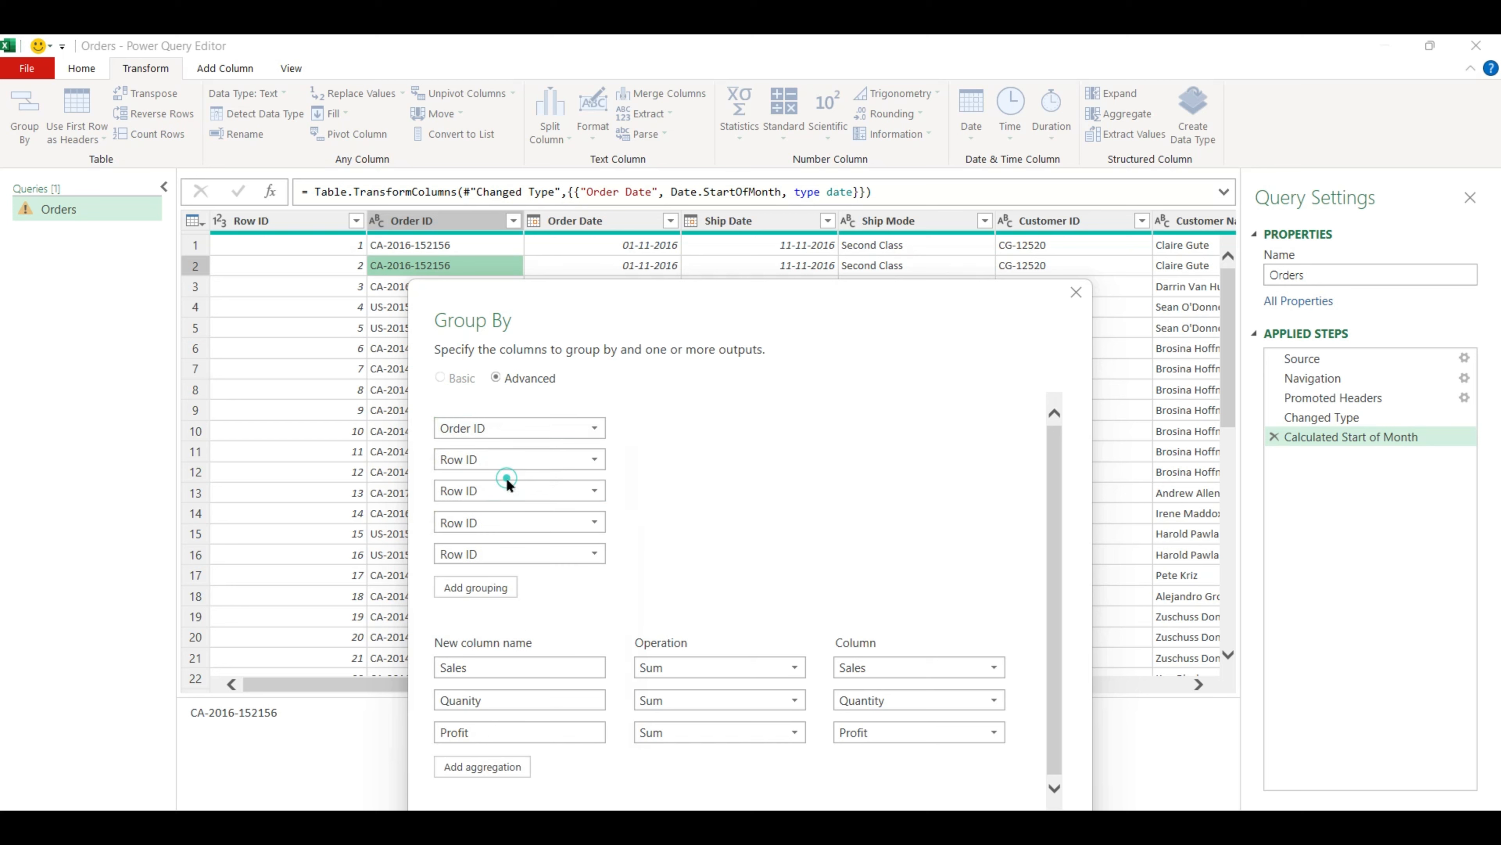
{"action": "left_click", "coordinate": [590, 458]}
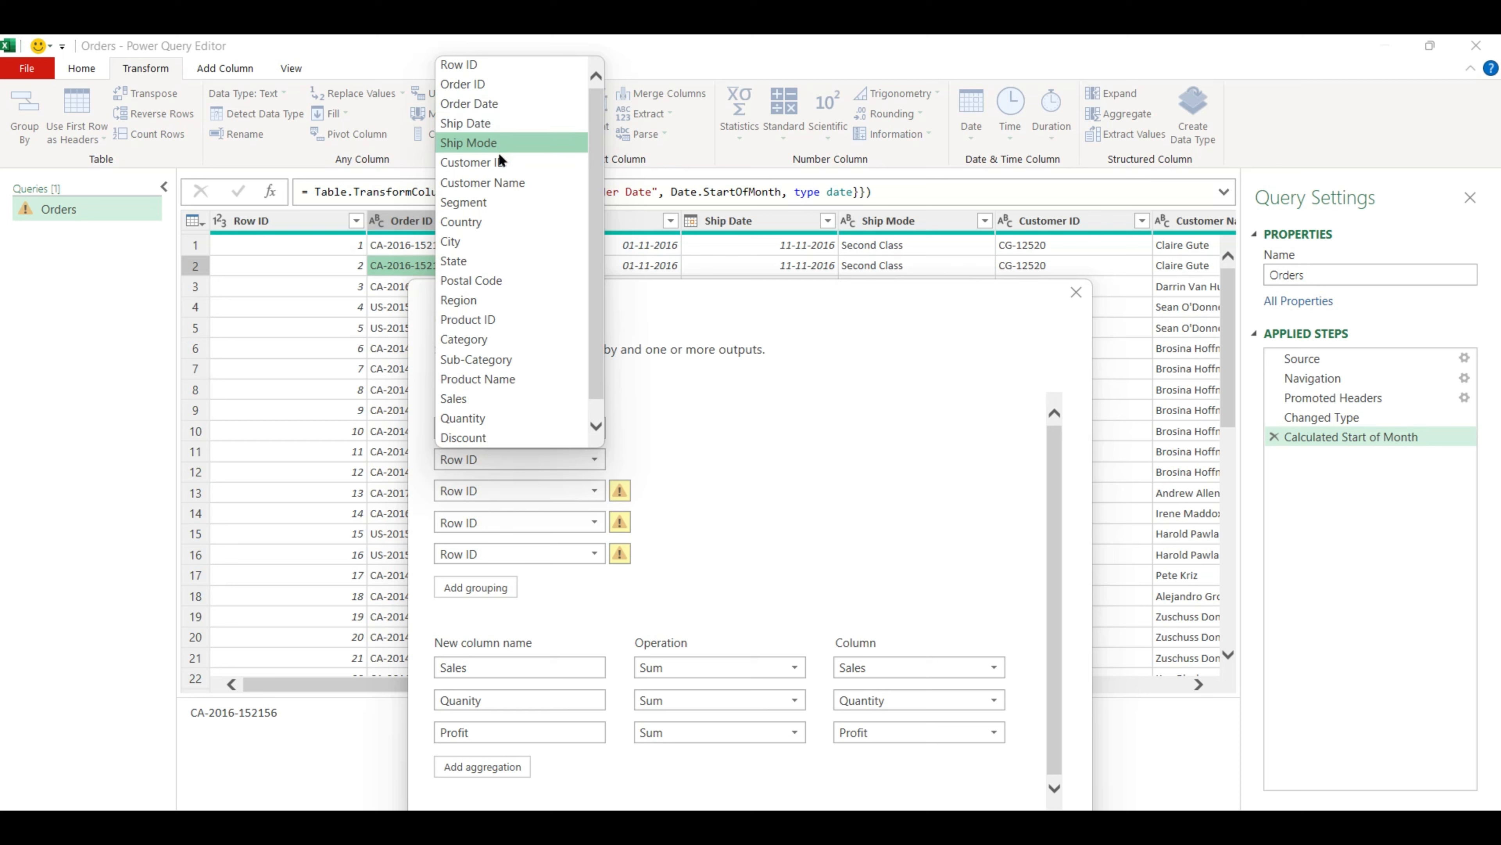
{"action": "left_click", "coordinate": [495, 183]}
{"action": "left_click", "coordinate": [521, 484]}
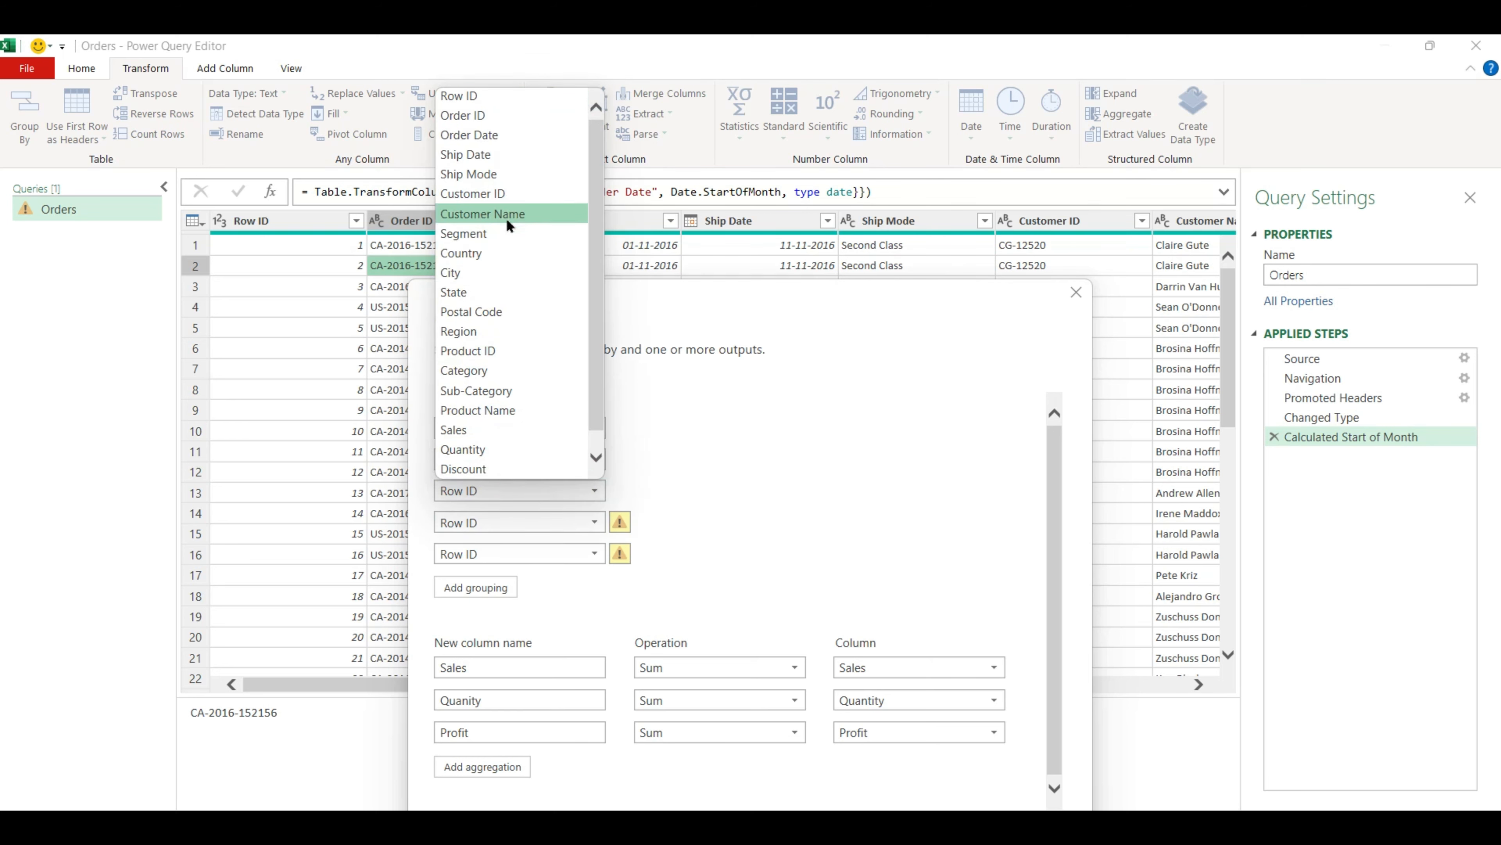
{"action": "left_click", "coordinate": [506, 239]}
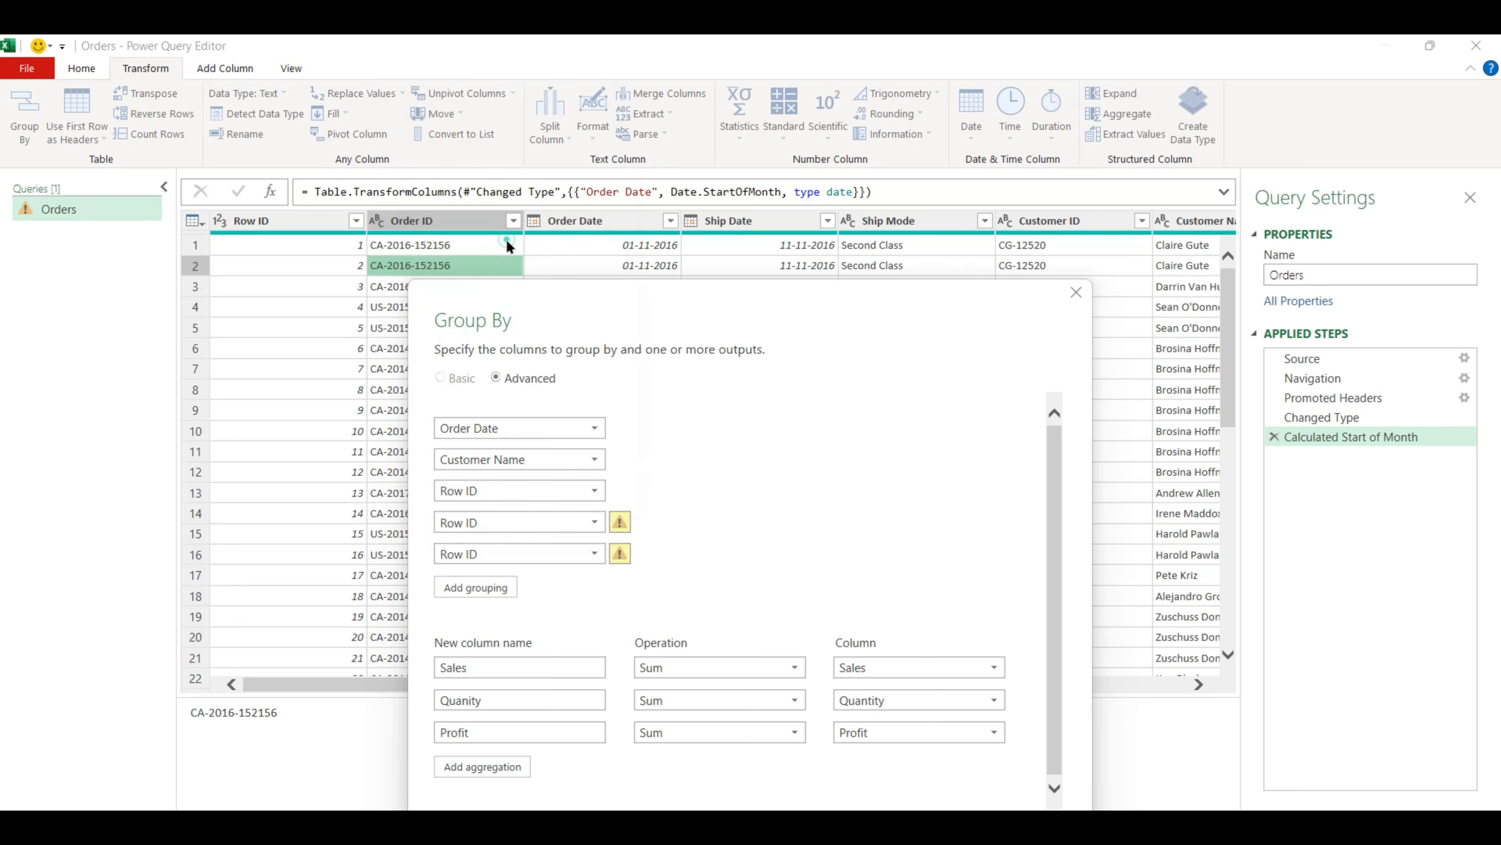
{"action": "left_click", "coordinate": [496, 522]}
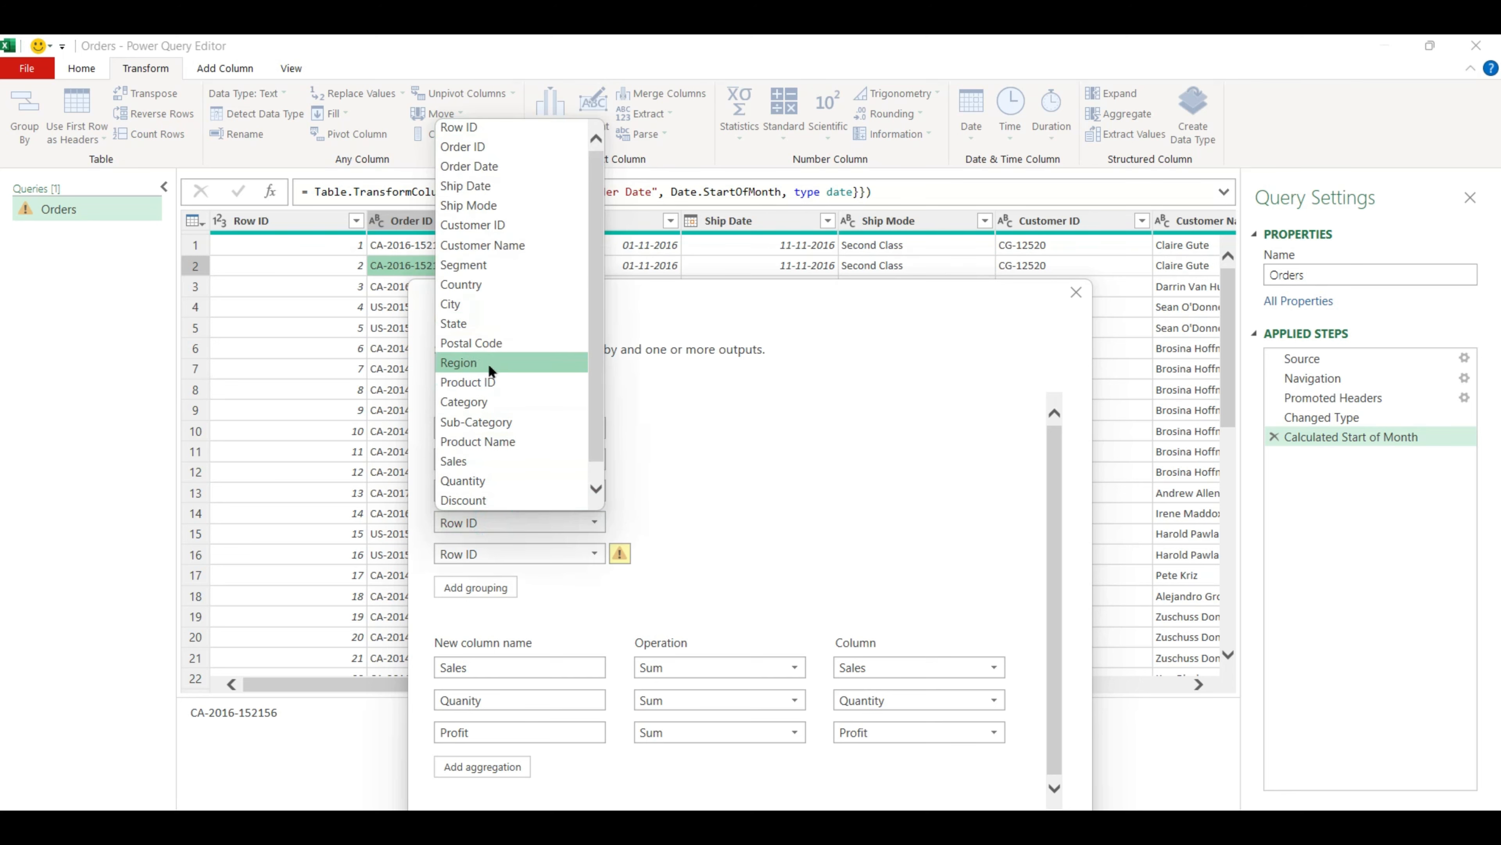
{"action": "left_click", "coordinate": [485, 397]}
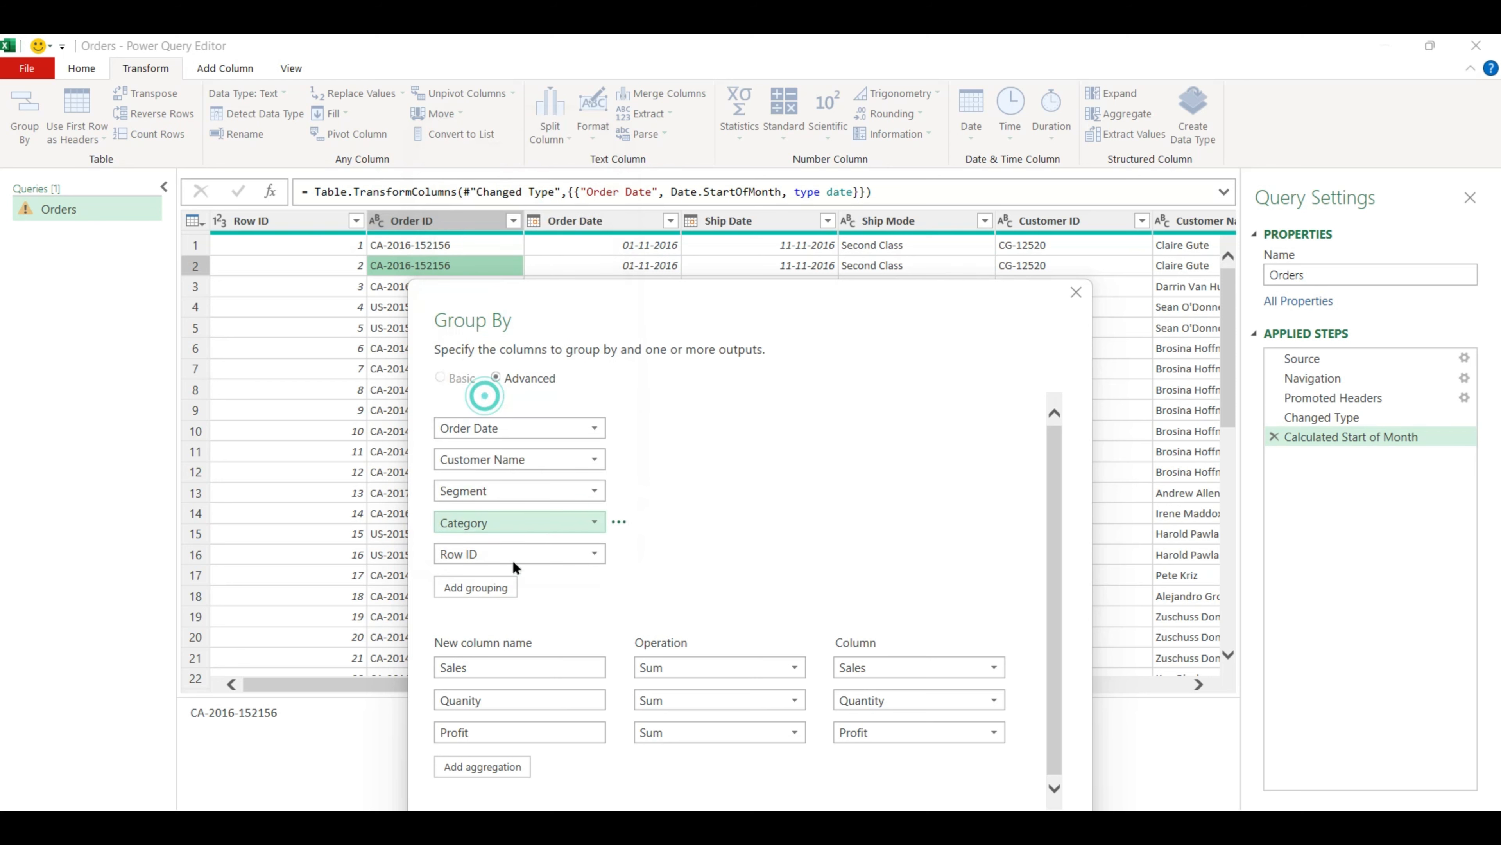
{"action": "left_click", "coordinate": [496, 561]}
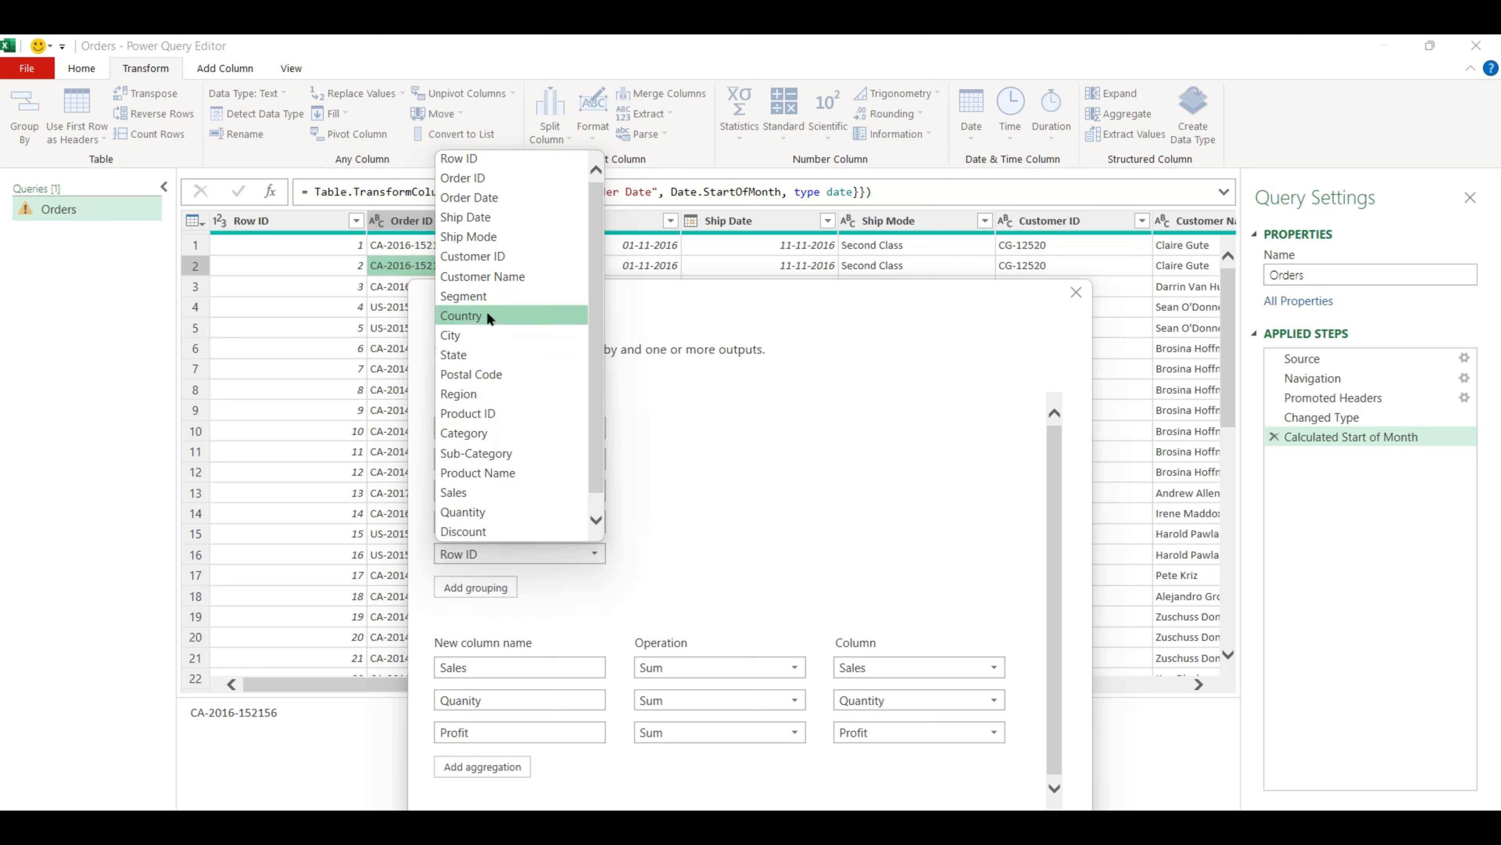
{"action": "left_click", "coordinate": [495, 238]}
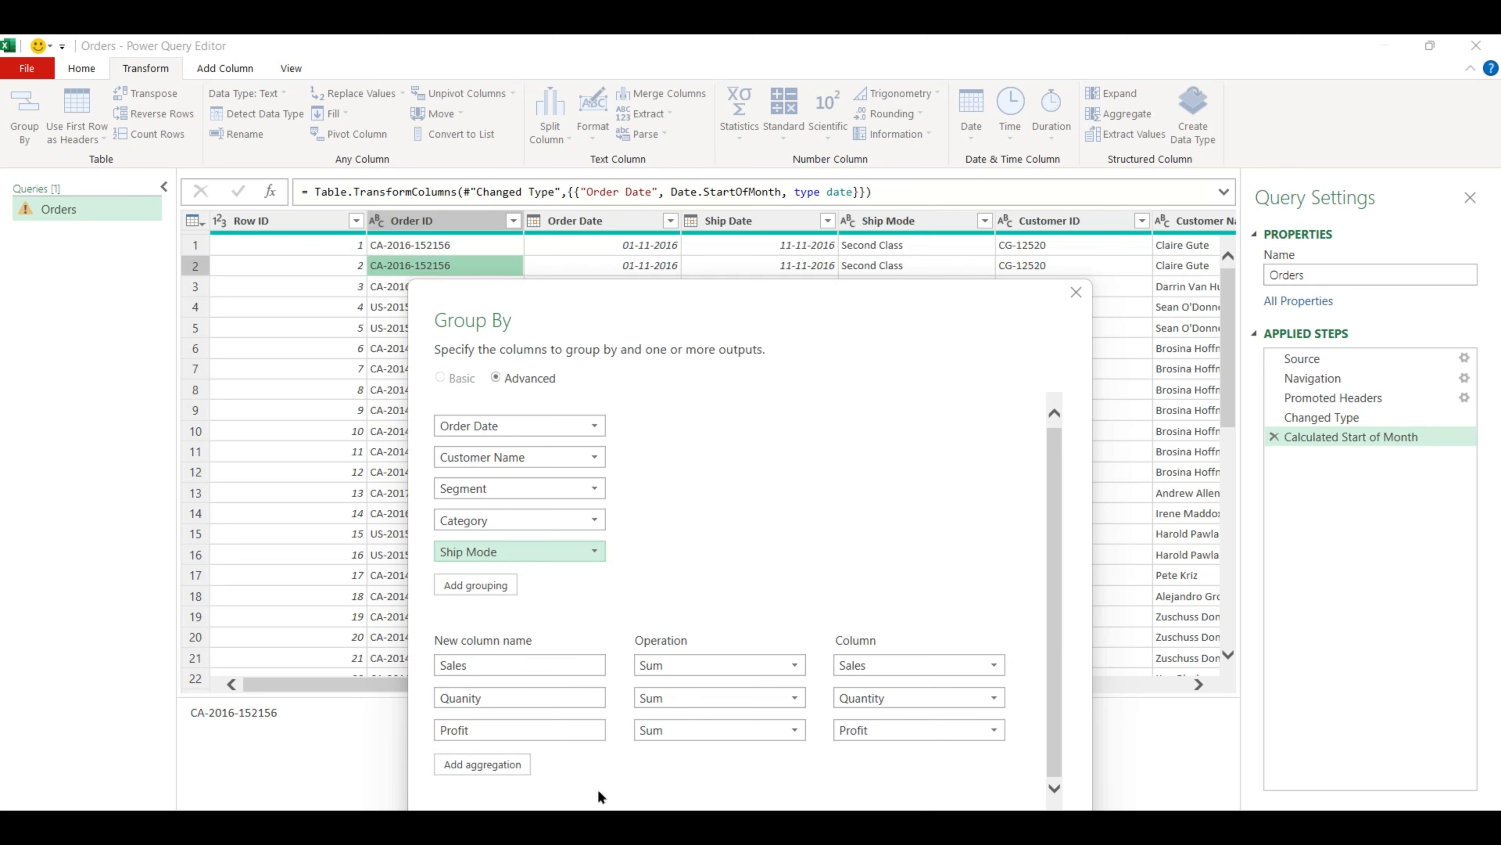
{"action": "key", "text": "Return"}
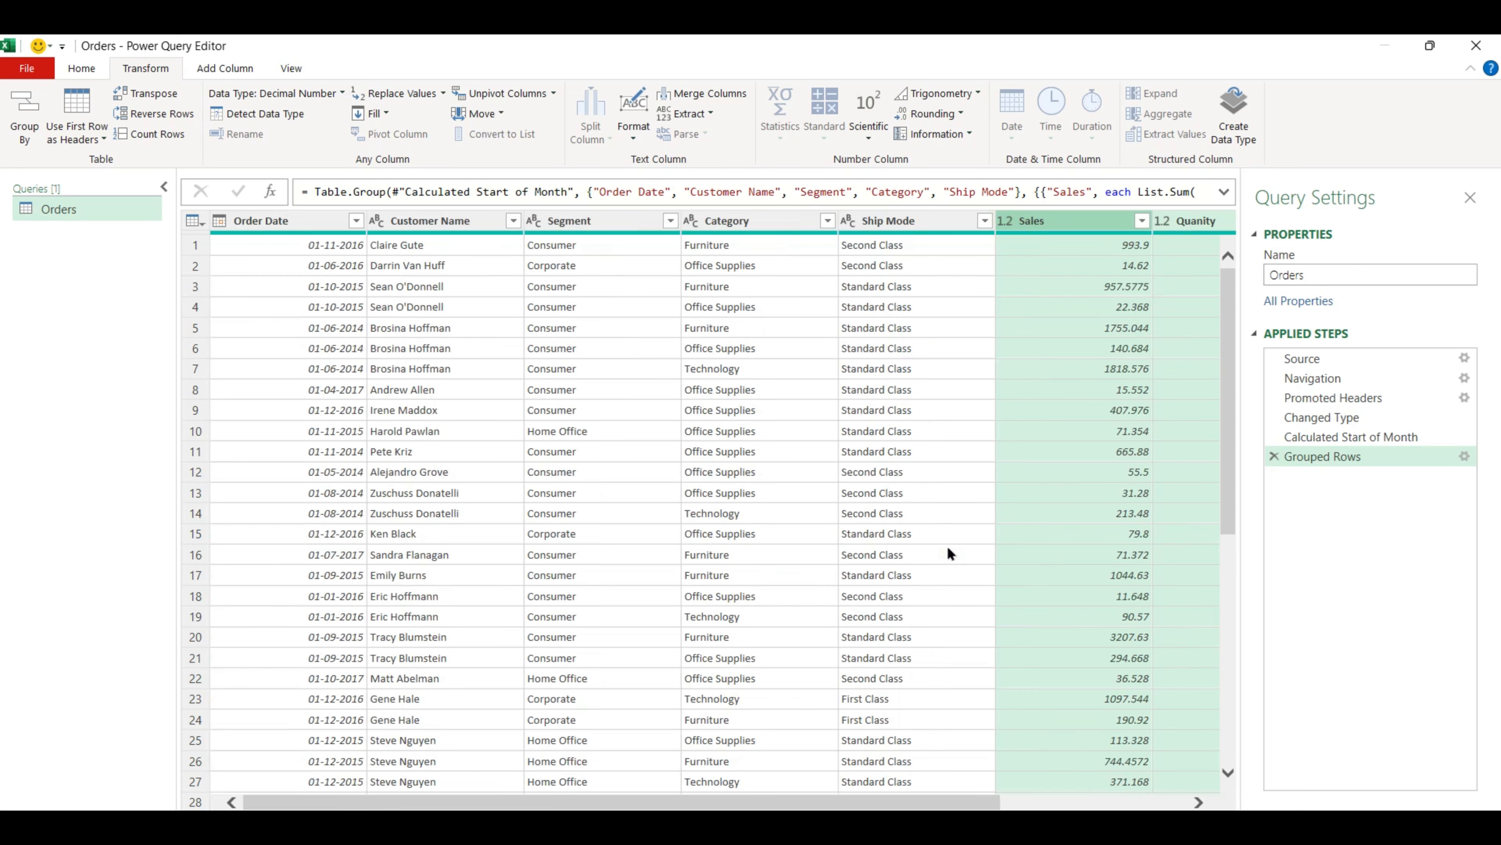
{"action": "left_click", "coordinate": [428, 232]}
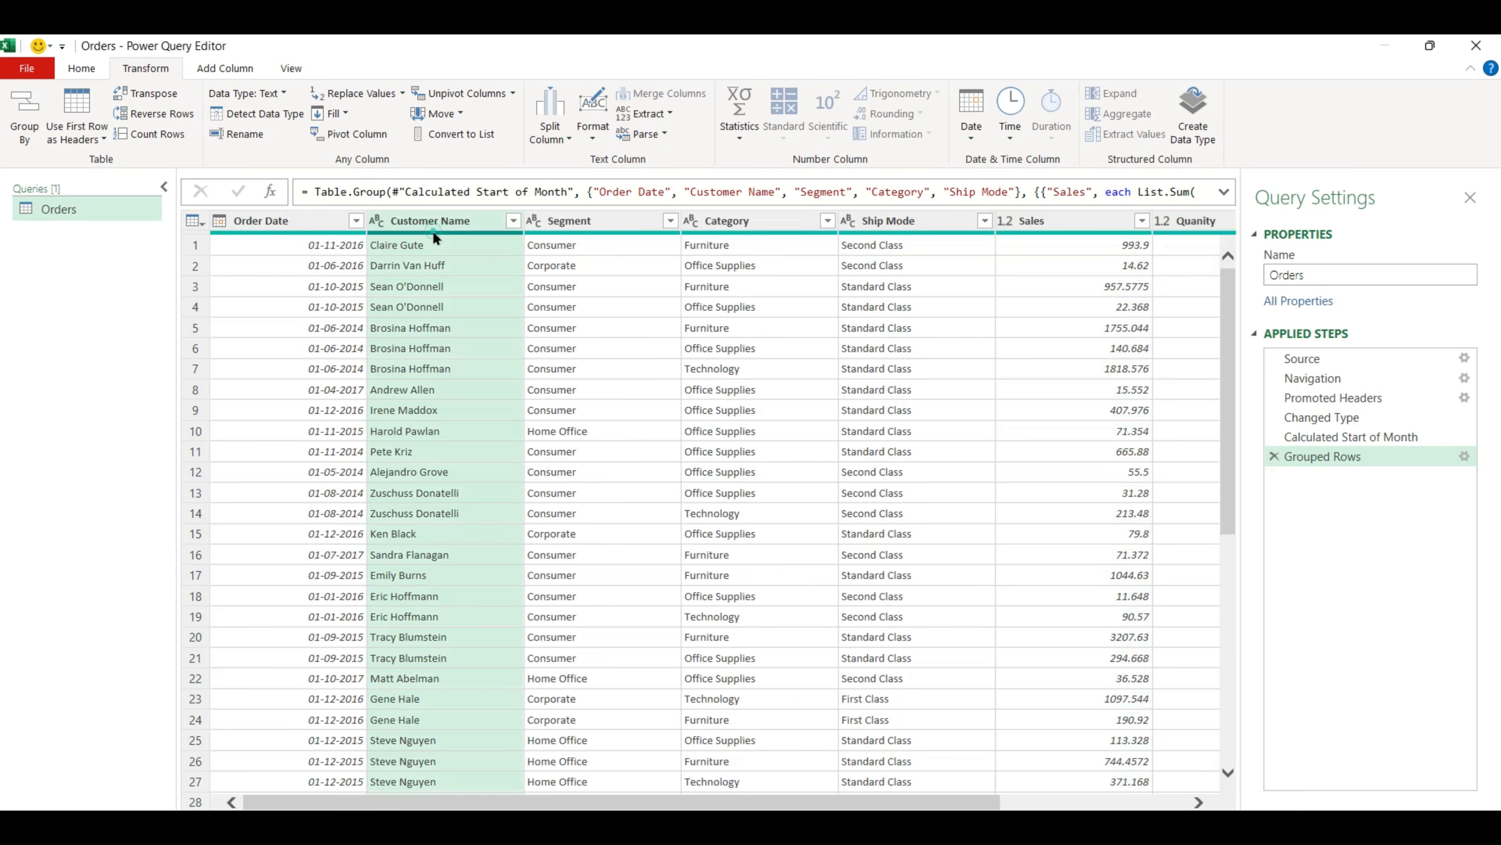
Review the grouped result's Segment, Category and Ship Mode columns and the summed Sales, Quanity and Profit columns
{"action": "left_click", "coordinate": [559, 225]}
{"action": "left_click", "coordinate": [733, 216]}
{"action": "left_click", "coordinate": [889, 221]}
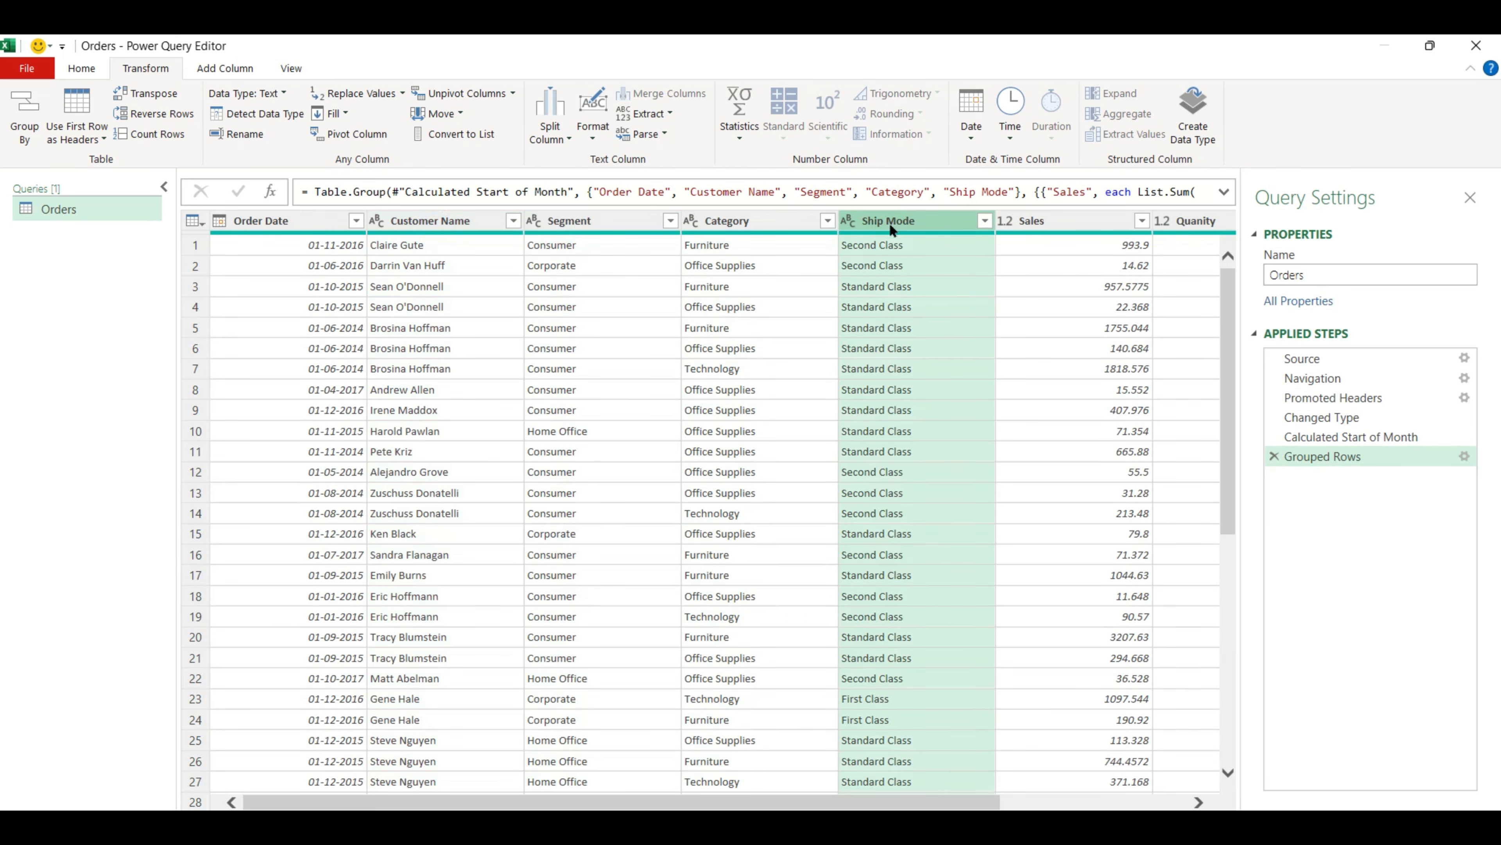
{"action": "scroll", "coordinate": [1093, 293], "scroll_direction": "right", "scroll_amount": 4}
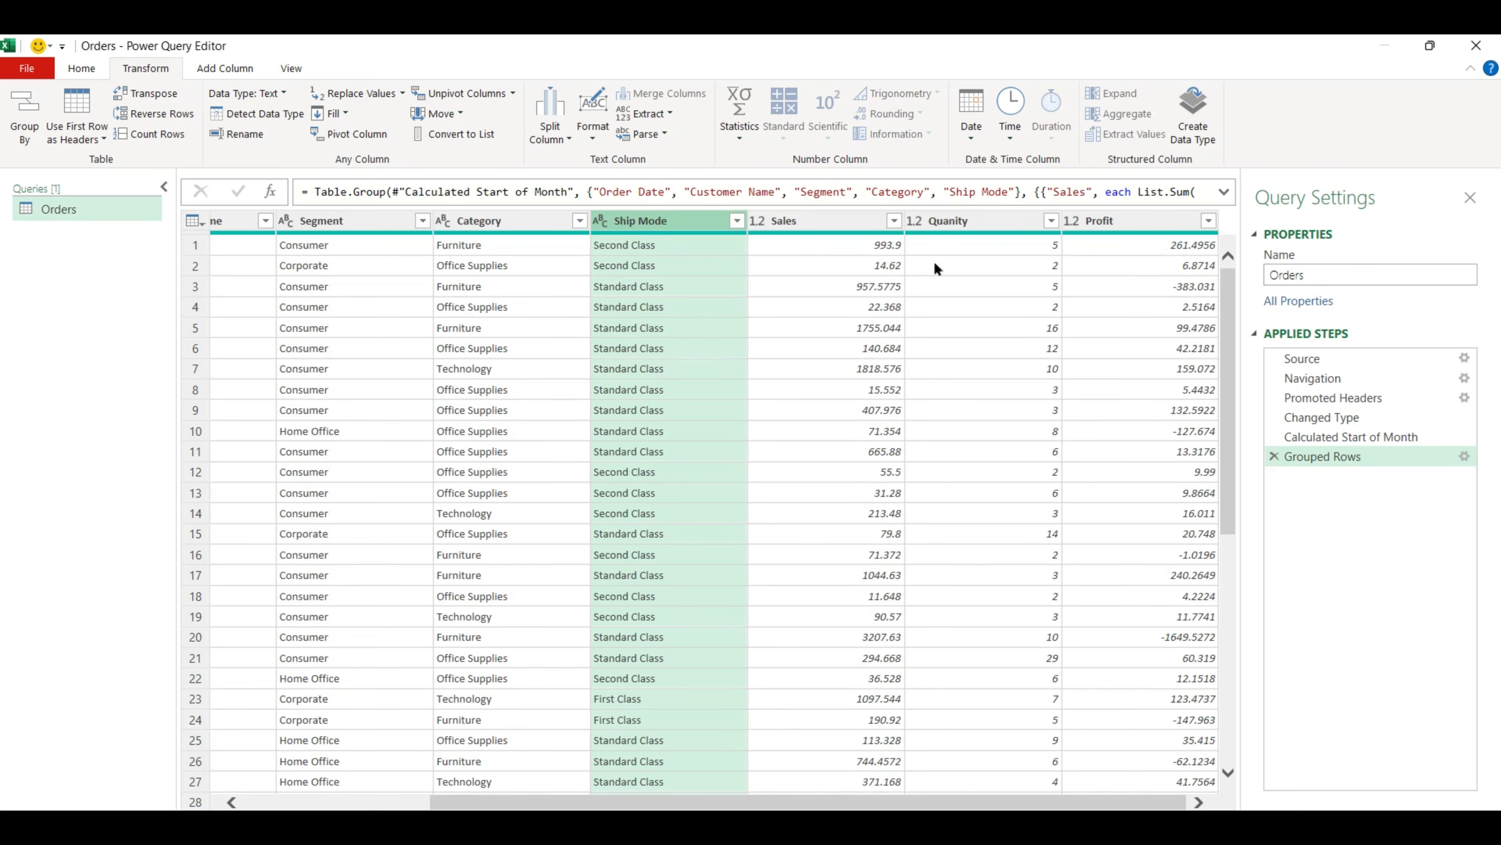
{"action": "scroll", "coordinate": [325, 378], "scroll_direction": "left", "scroll_amount": 4}
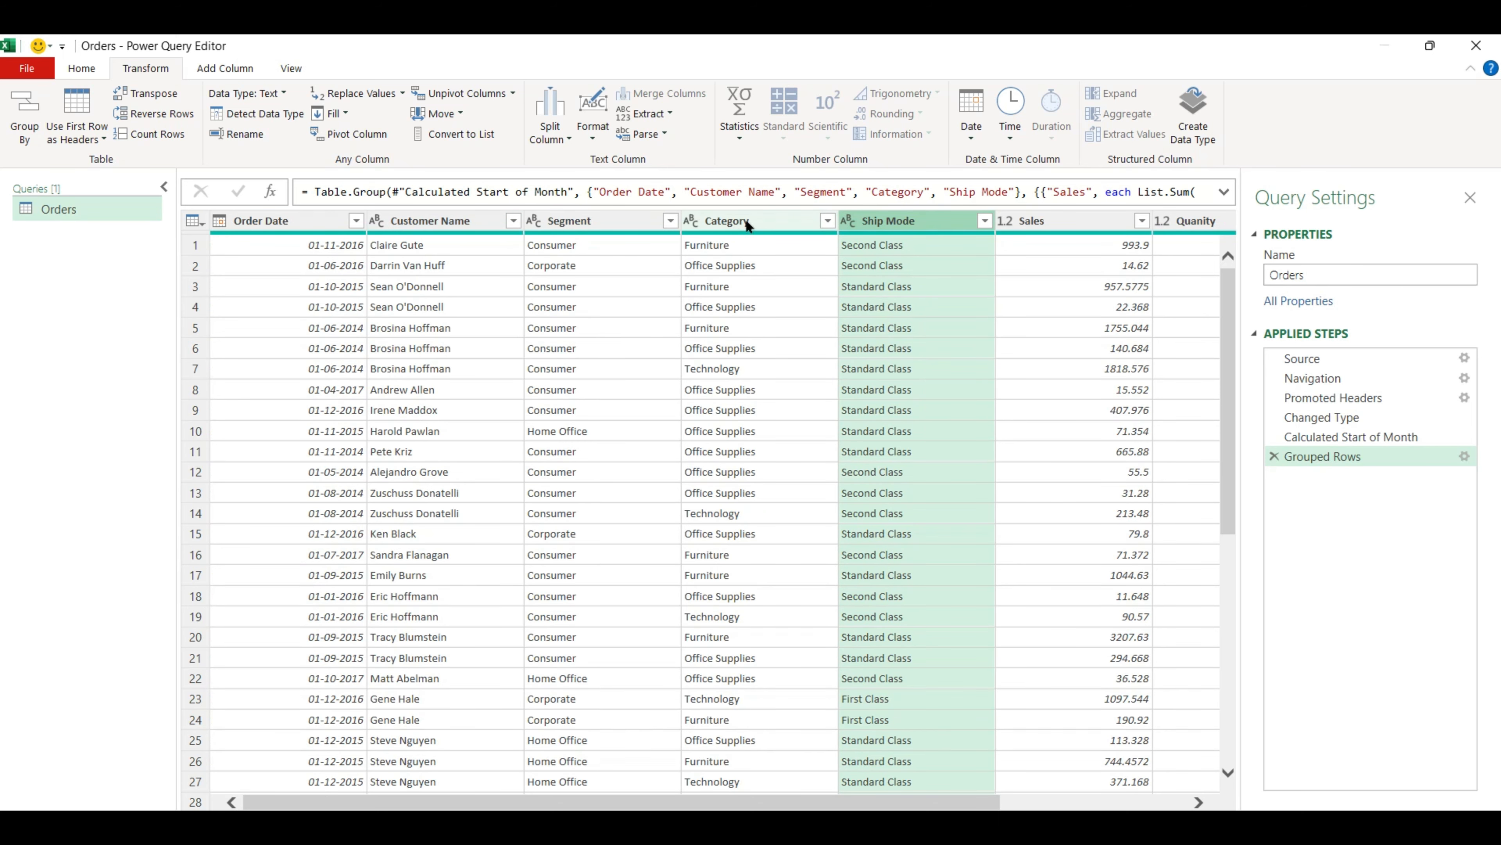
{"action": "scroll", "coordinate": [1115, 270], "scroll_direction": "right", "scroll_amount": 4}
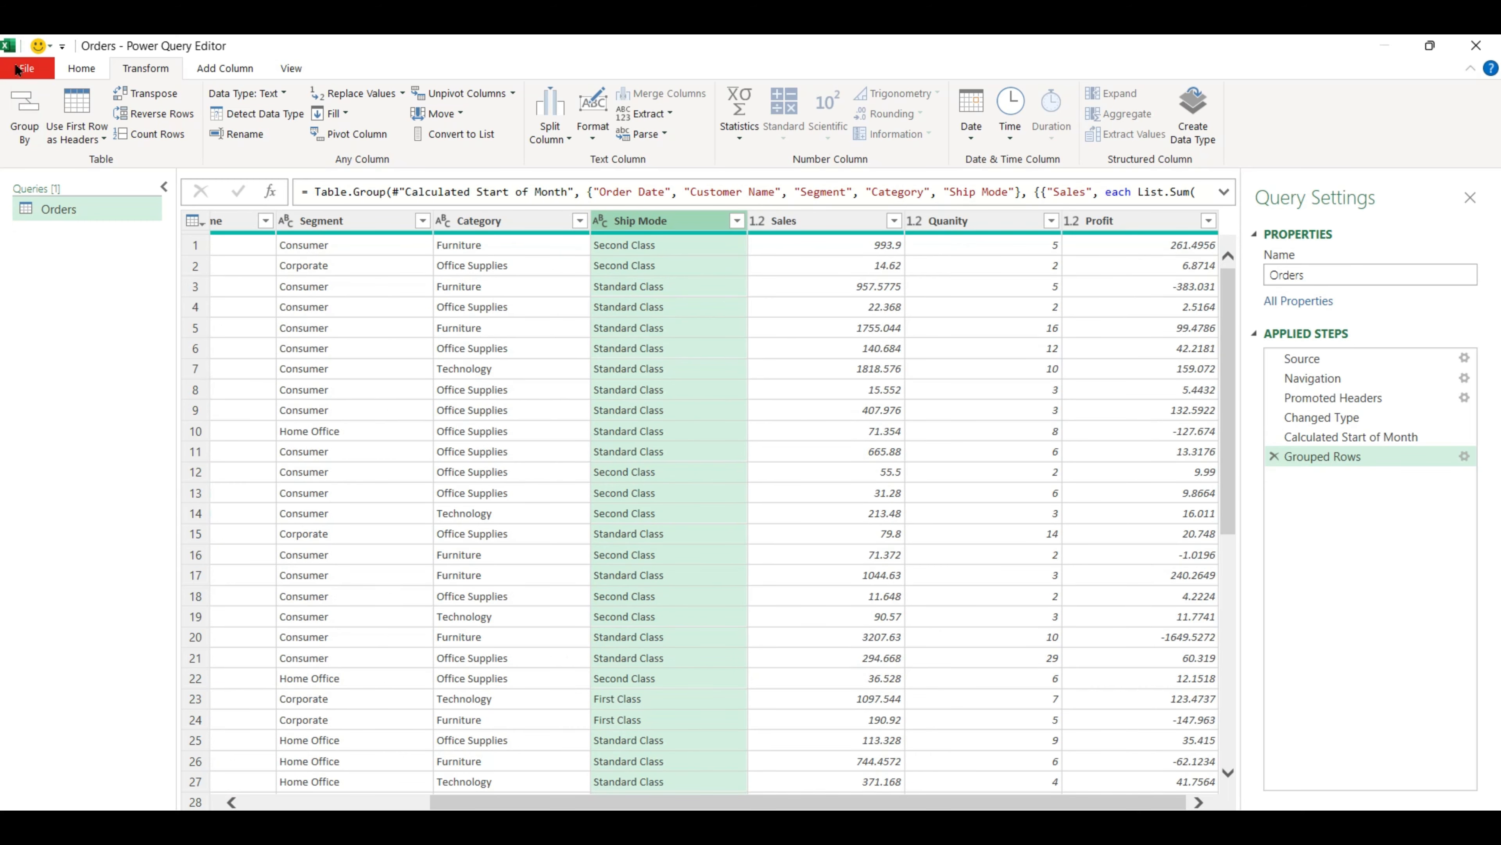
Close the query editor and load the grouped Orders query into the workbook as a table
{"action": "left_click", "coordinate": [29, 69]}
{"action": "left_click", "coordinate": [70, 100]}
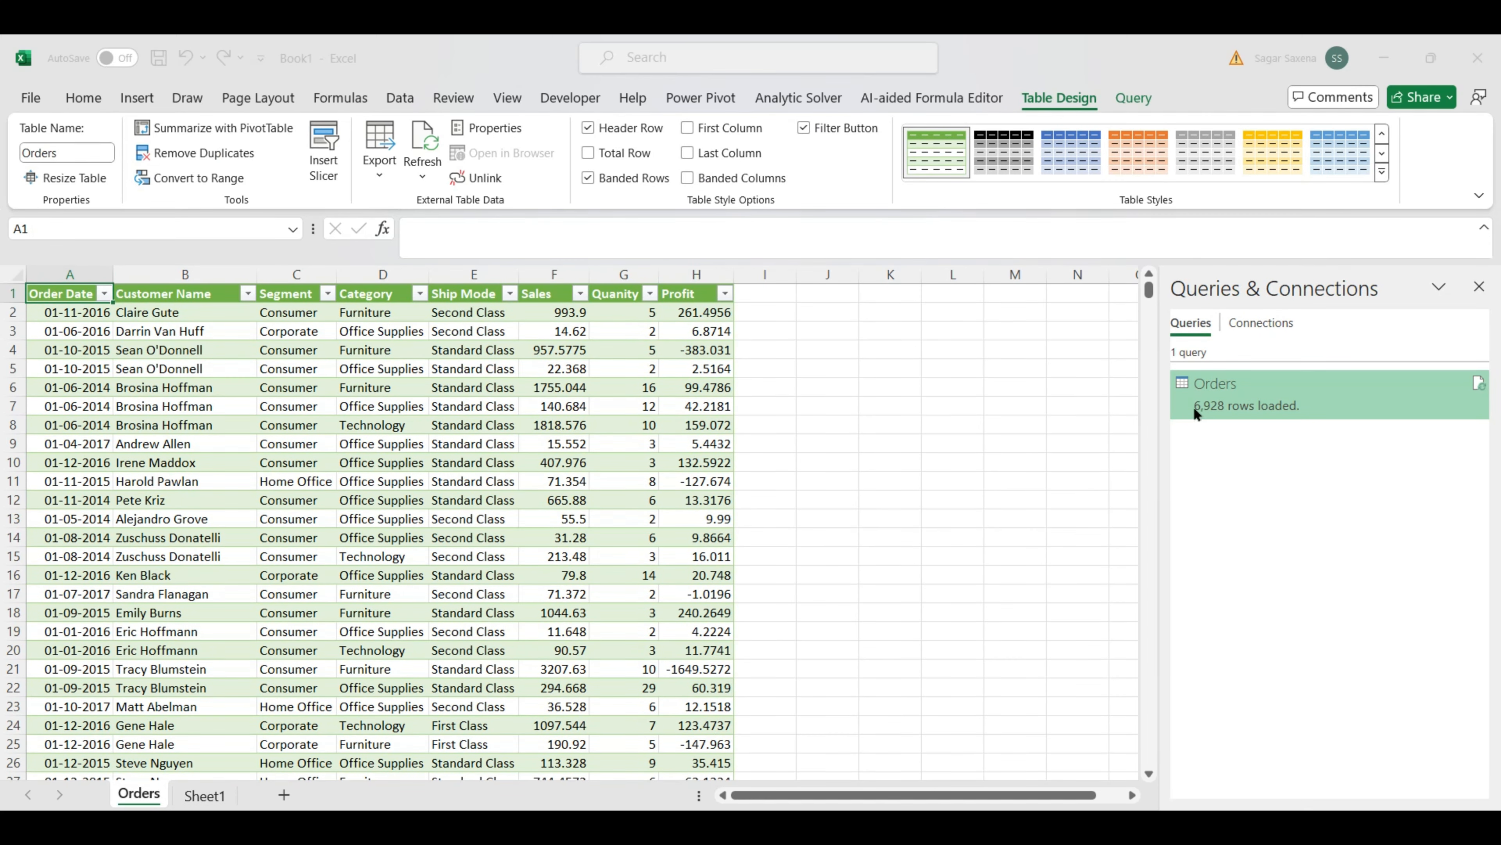
{"action": "mouse_move", "coordinate": [1203, 415]}
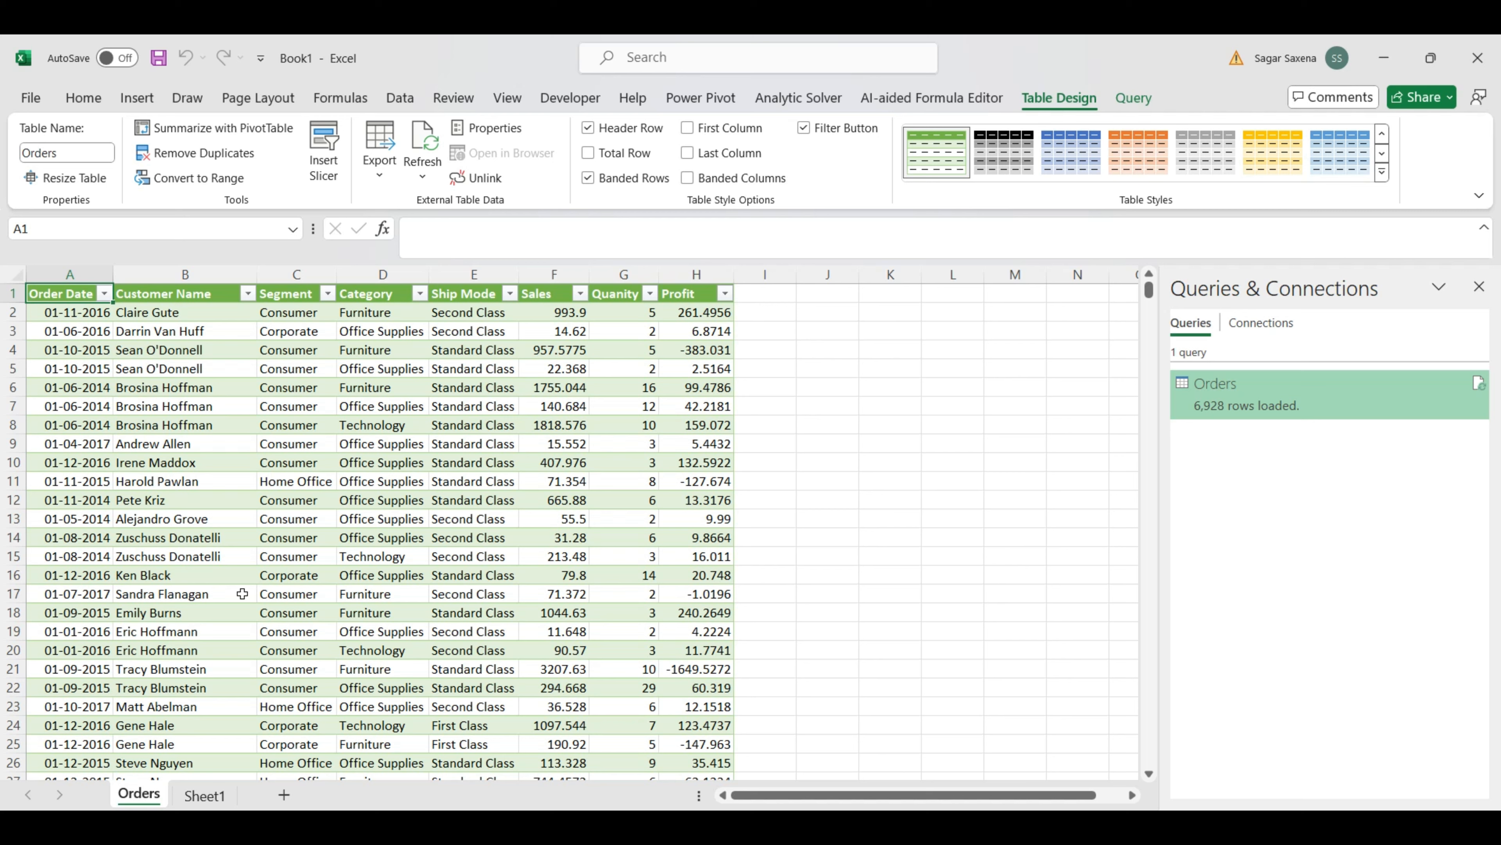
Examine the loaded Orders table across its columns from Order Date to Profit and down to its last row
{"action": "left_click", "coordinate": [101, 334]}
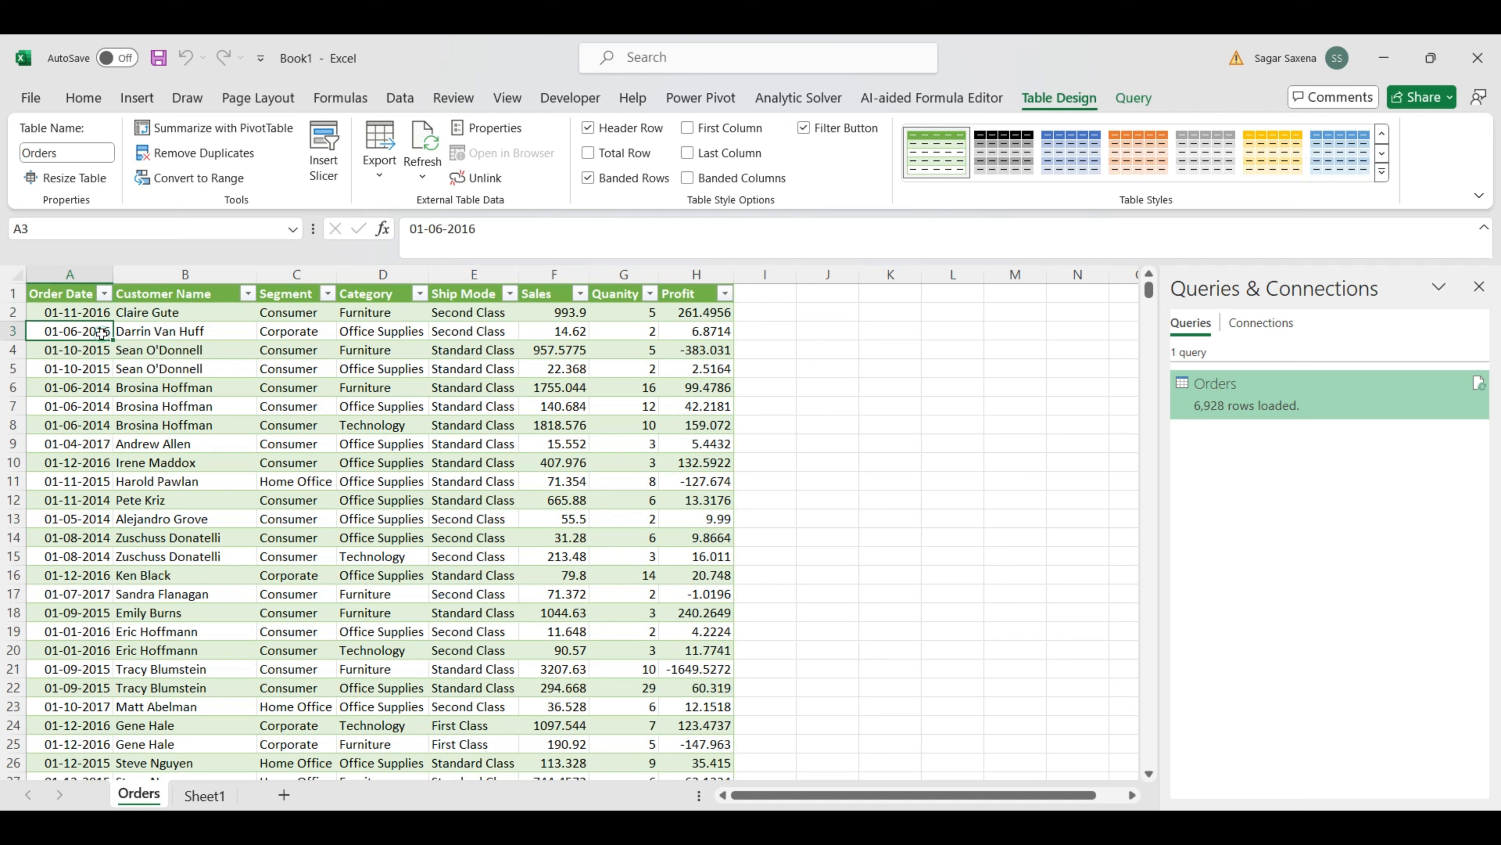
{"action": "key", "text": "Right"}
{"action": "key", "text": "Right"}
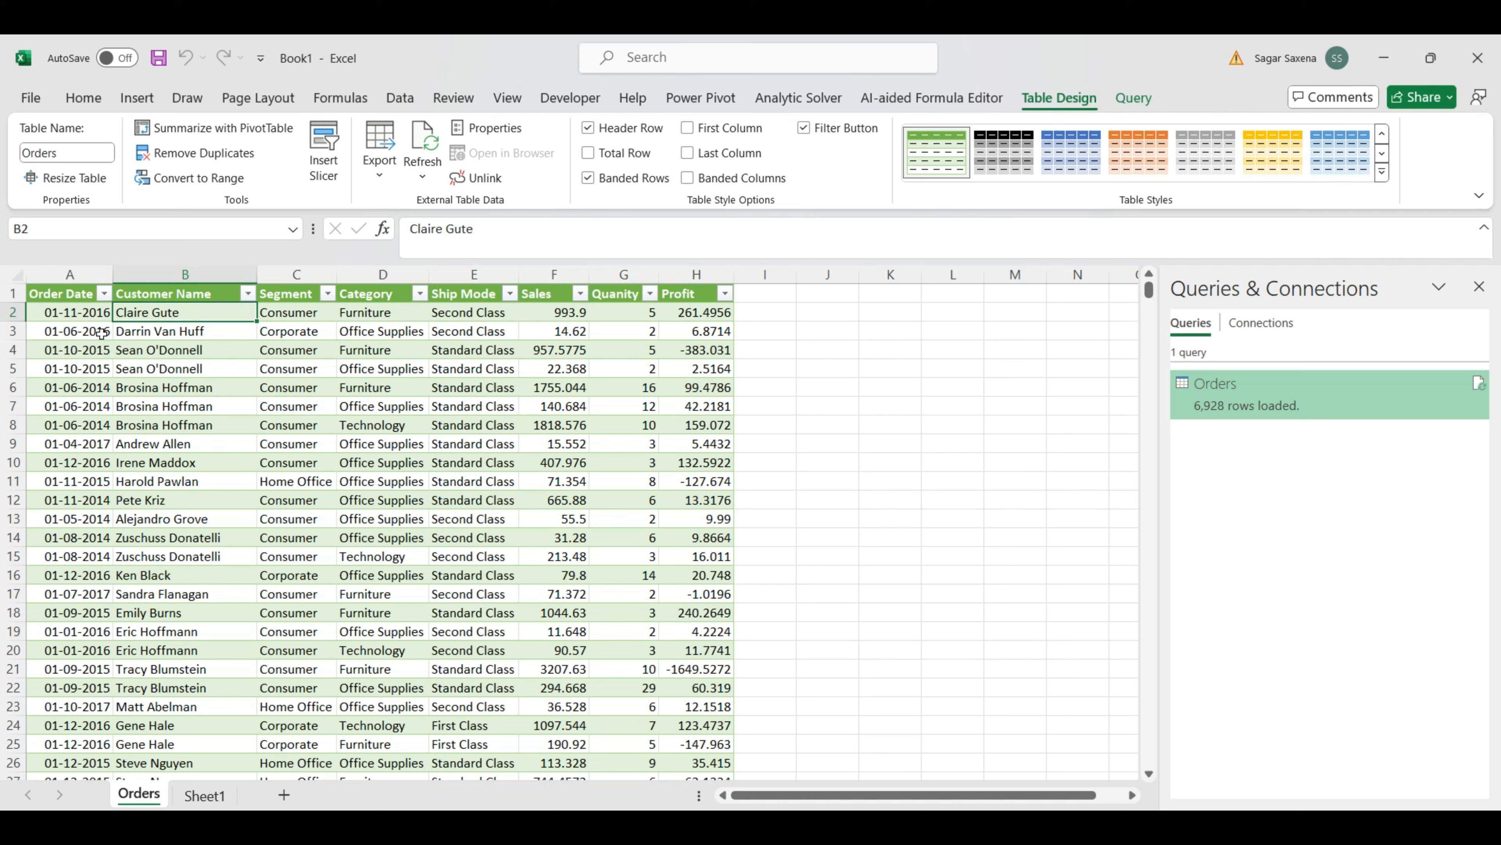
{"action": "key", "text": "Right"}
{"action": "key", "text": "Right"}
{"action": "key", "text": "Right"}
{"action": "key", "text": "Right"}
{"action": "key", "text": "Right"}
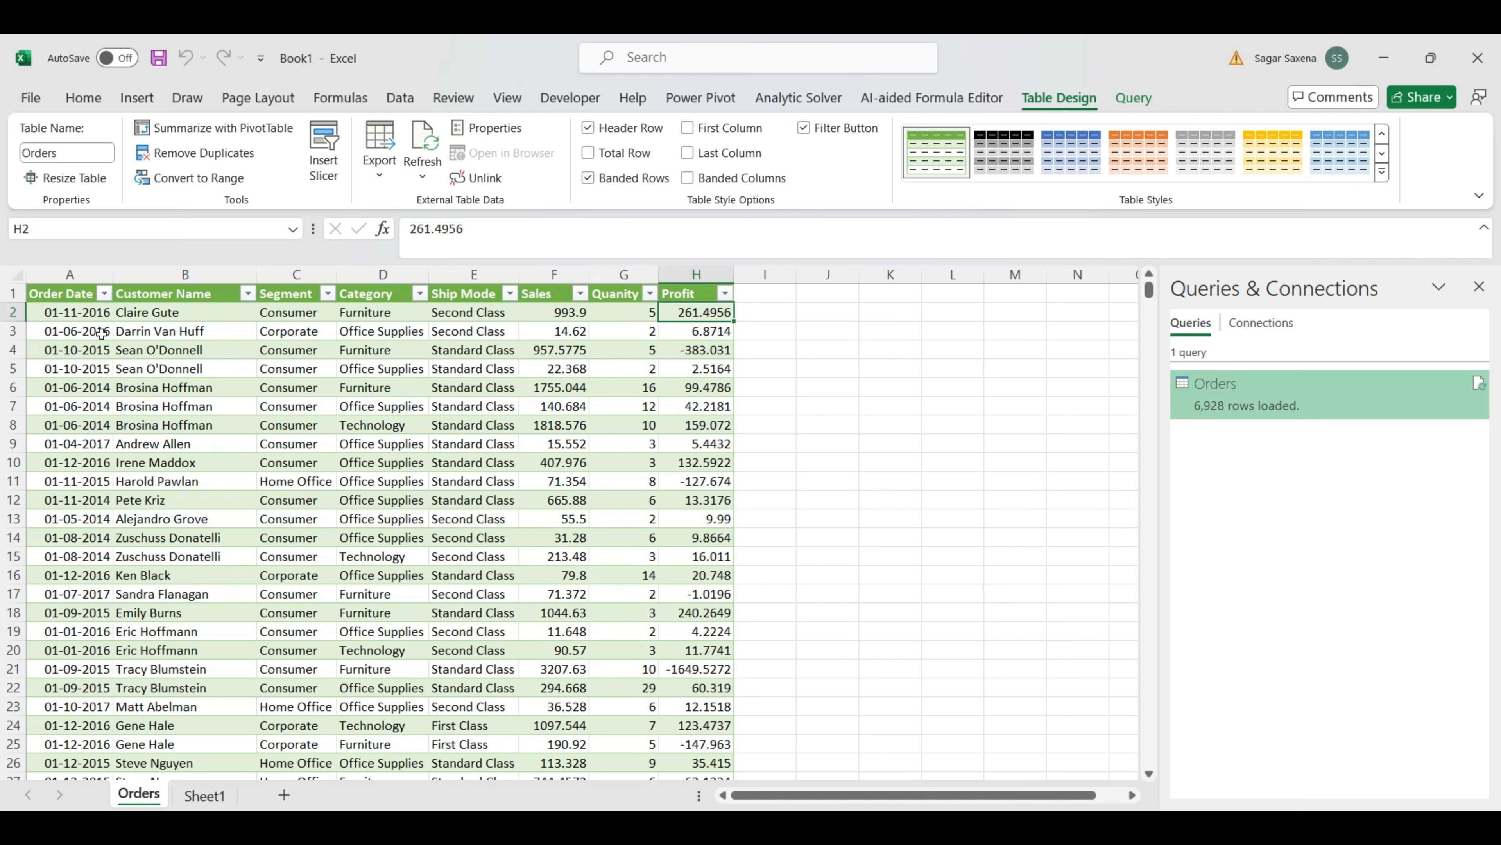
{"action": "key", "text": "Left"}
{"action": "key", "text": "Left"}
{"action": "key", "text": "Left"}
{"action": "key", "text": "Left"}
{"action": "key", "text": "Left"}
{"action": "key", "text": "Left"}
{"action": "key", "text": "Left"}
{"action": "key", "text": "Up"}
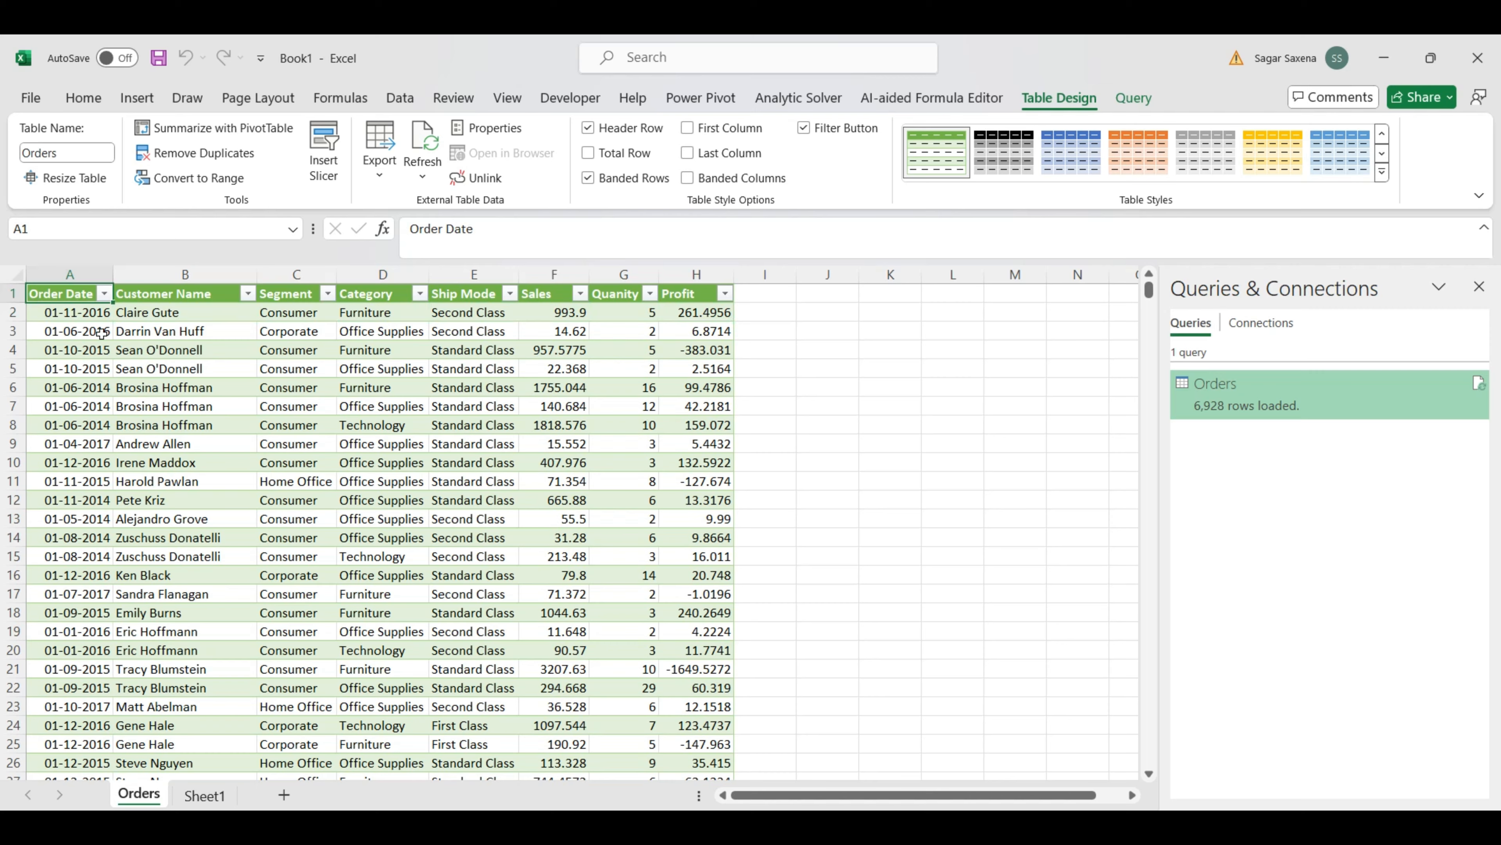
{"action": "key", "text": "ctrl+Down"}
{"action": "key", "text": "Right"}
{"action": "key", "text": "ctrl+Up"}
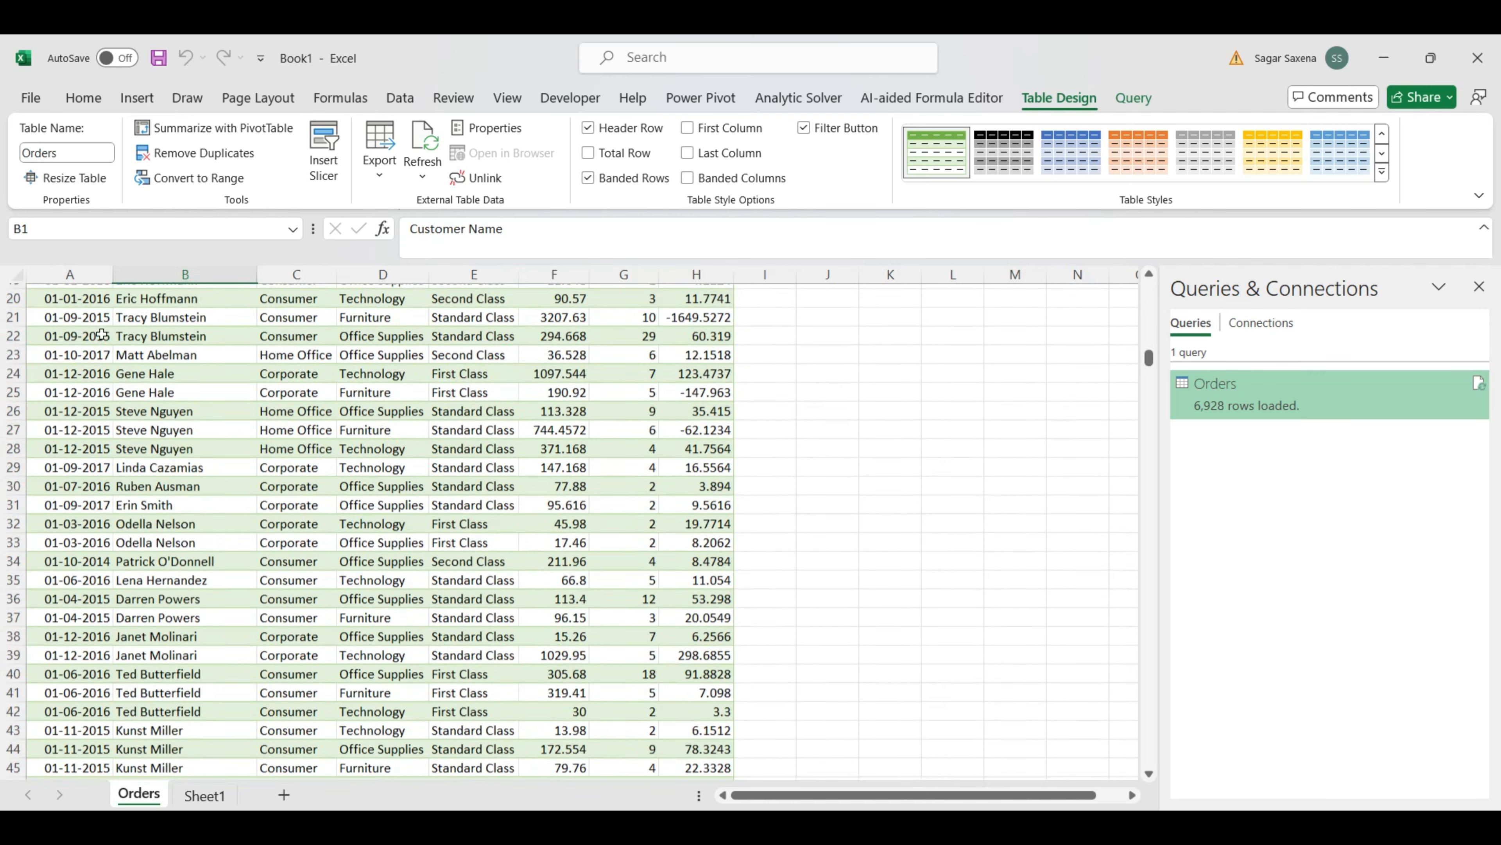
{"action": "key", "text": "Down"}
{"action": "key", "text": "Up"}
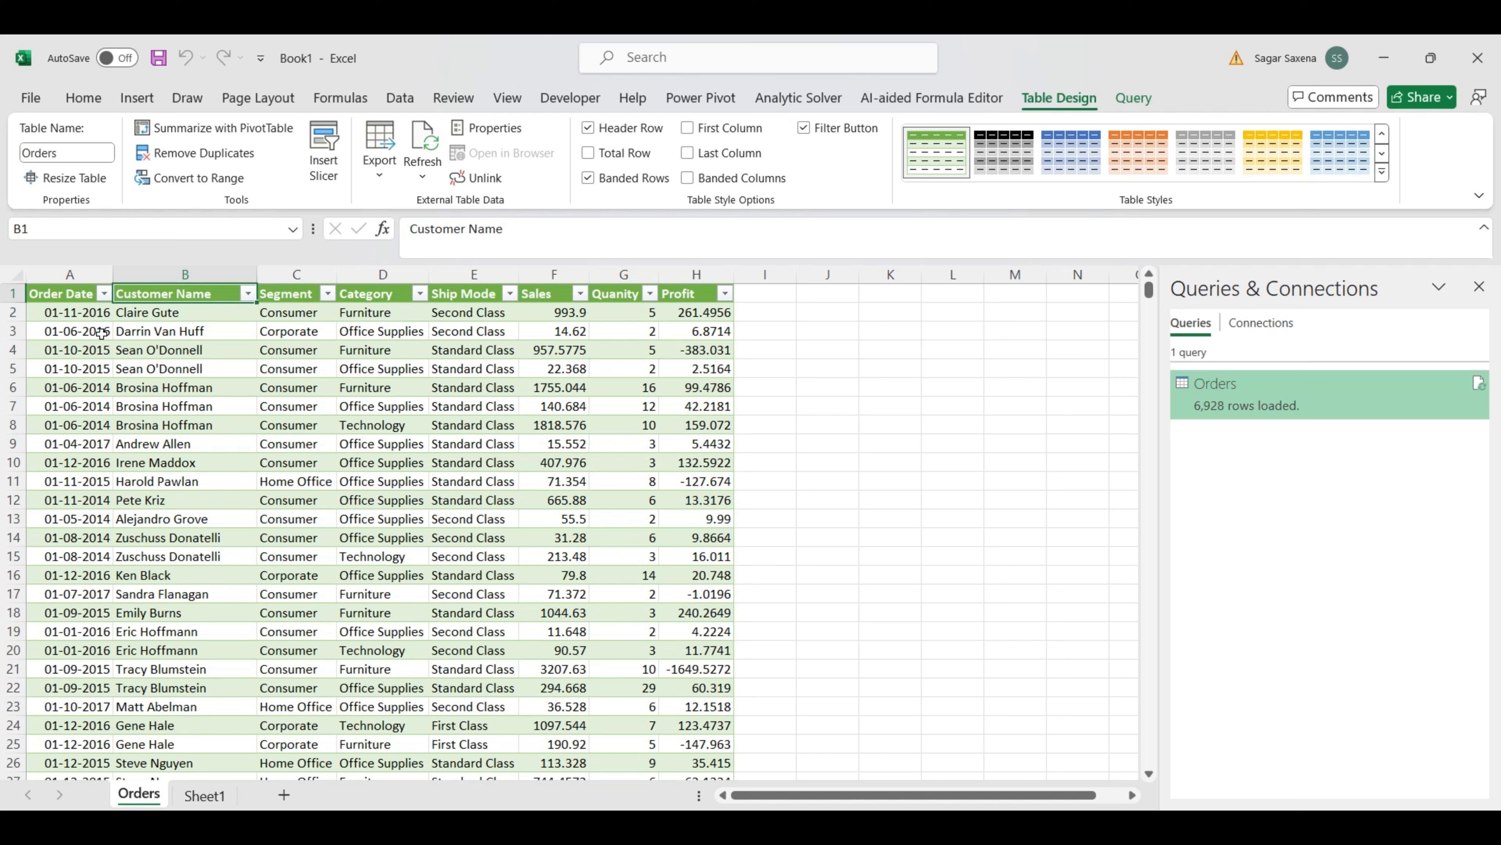
{"action": "left_click", "coordinate": [62, 99]}
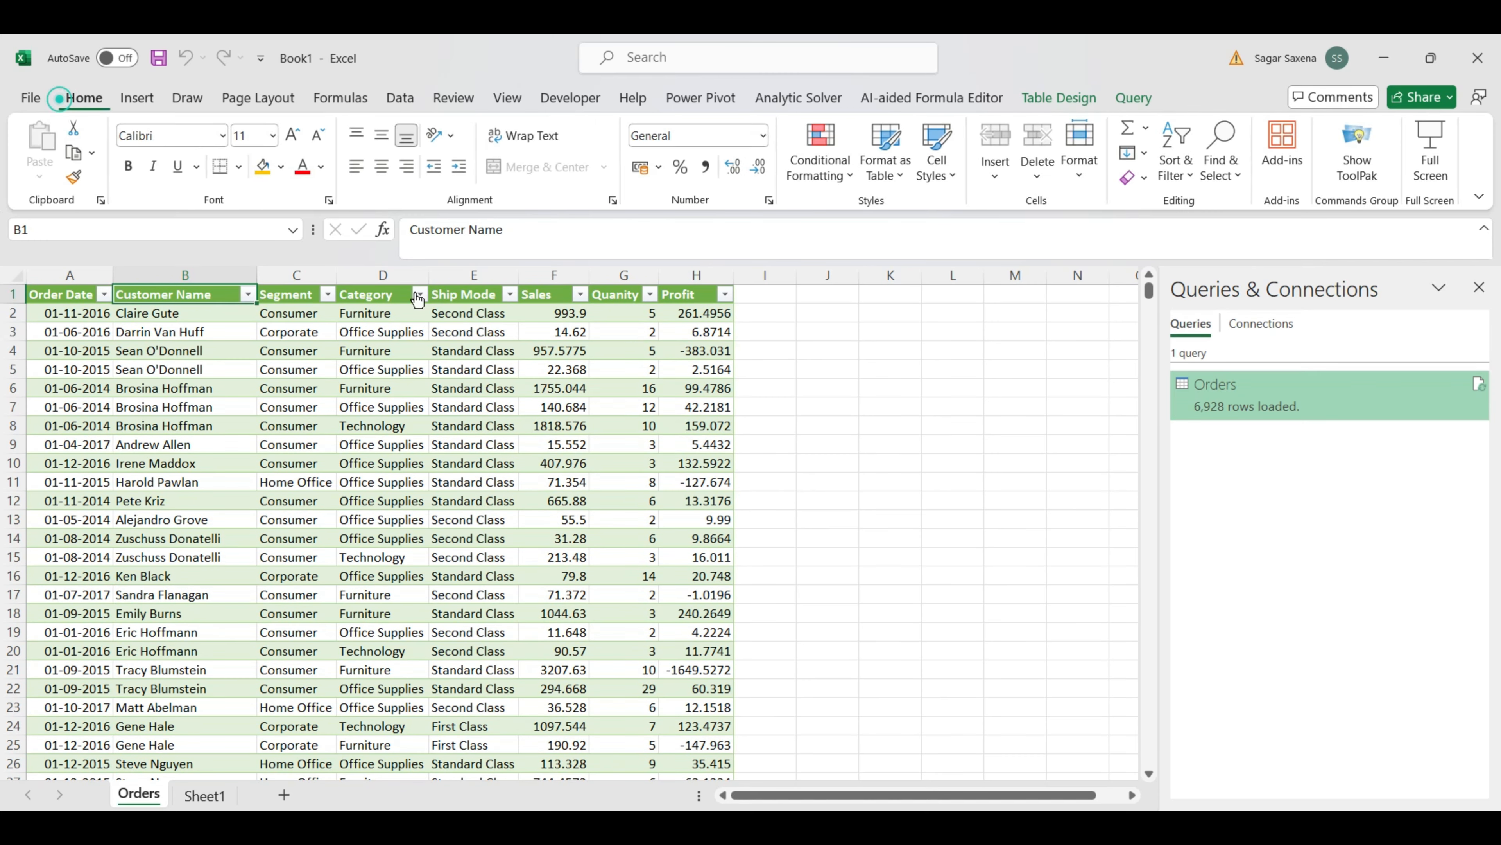